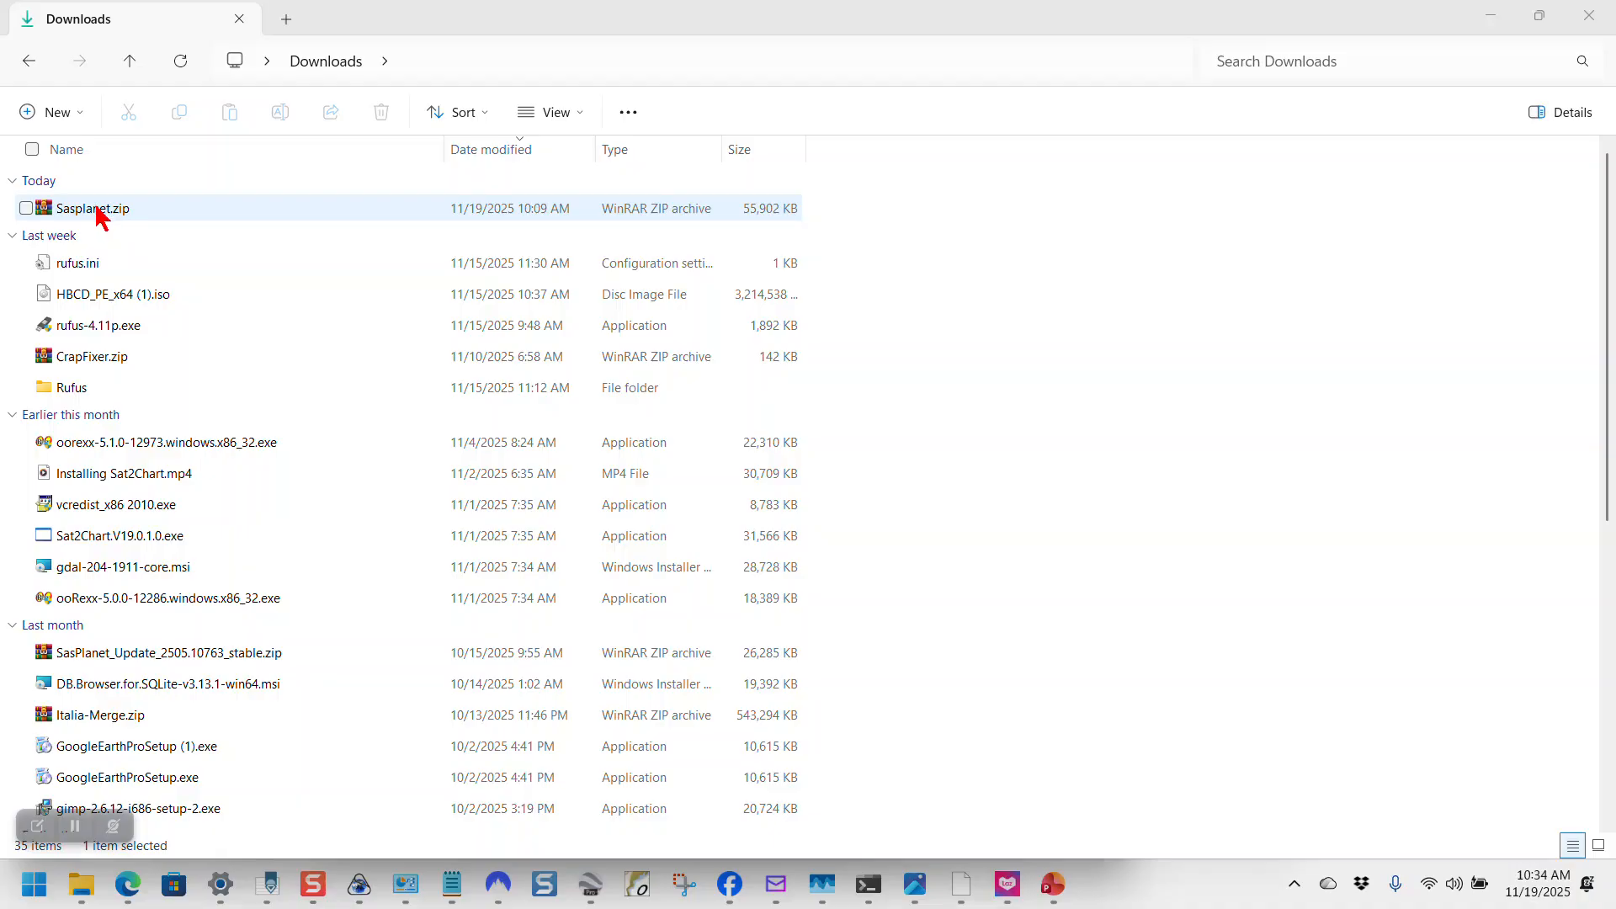
# Step: Extract Sasplanet.zip with WinRAR into a new Downloads\Sasplanet folder
pyautogui.click(97, 211)
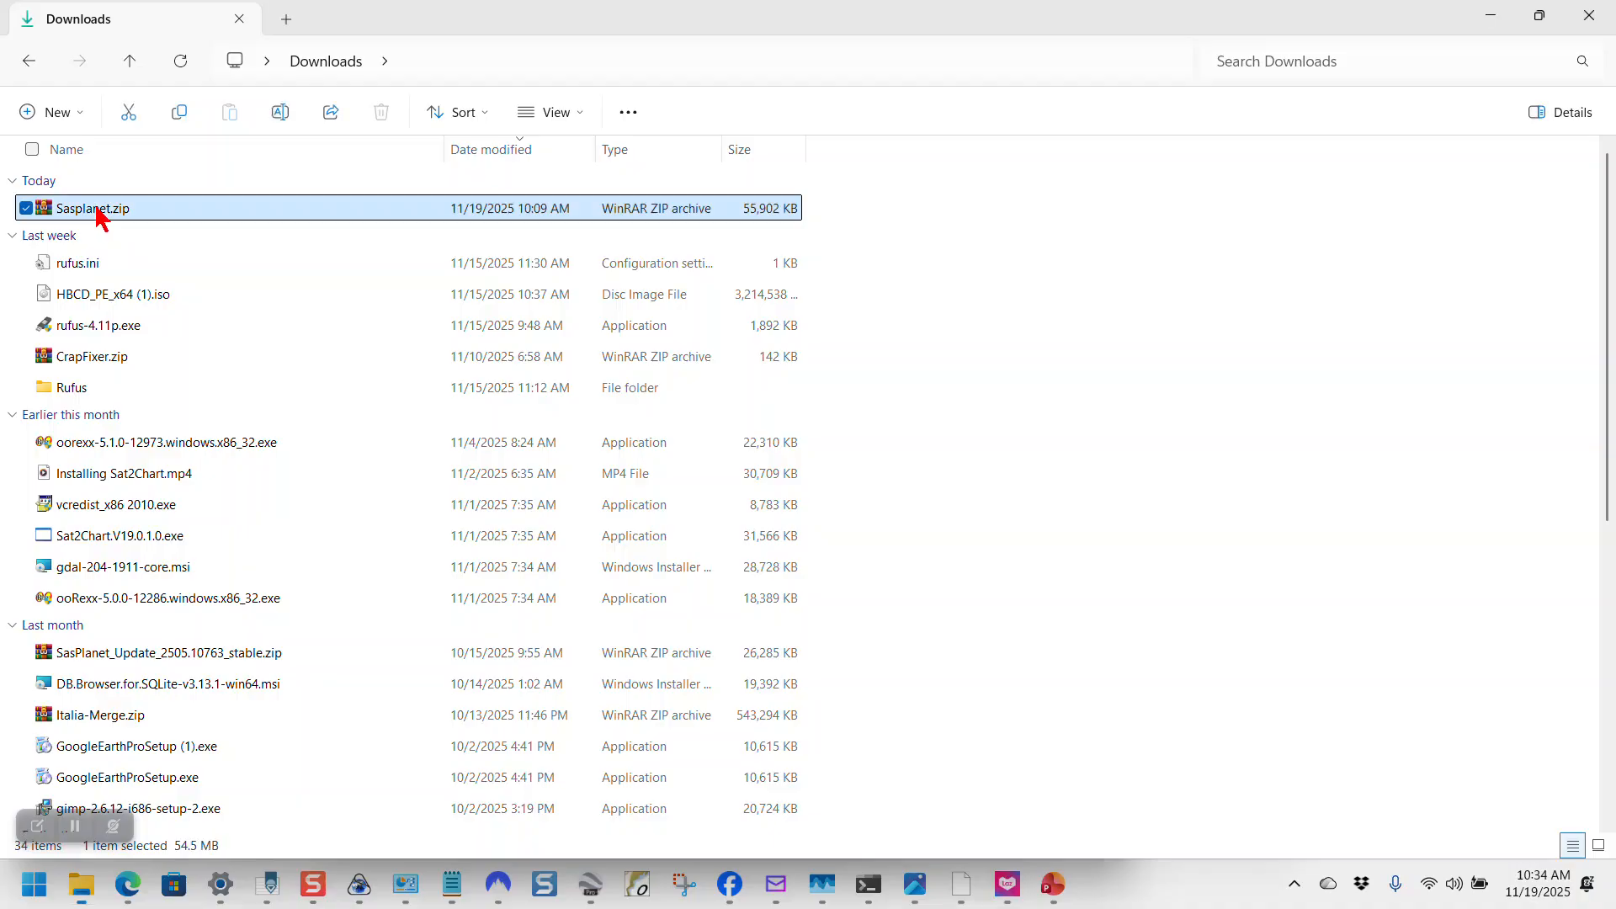
pyautogui.doubleClick(97, 211)
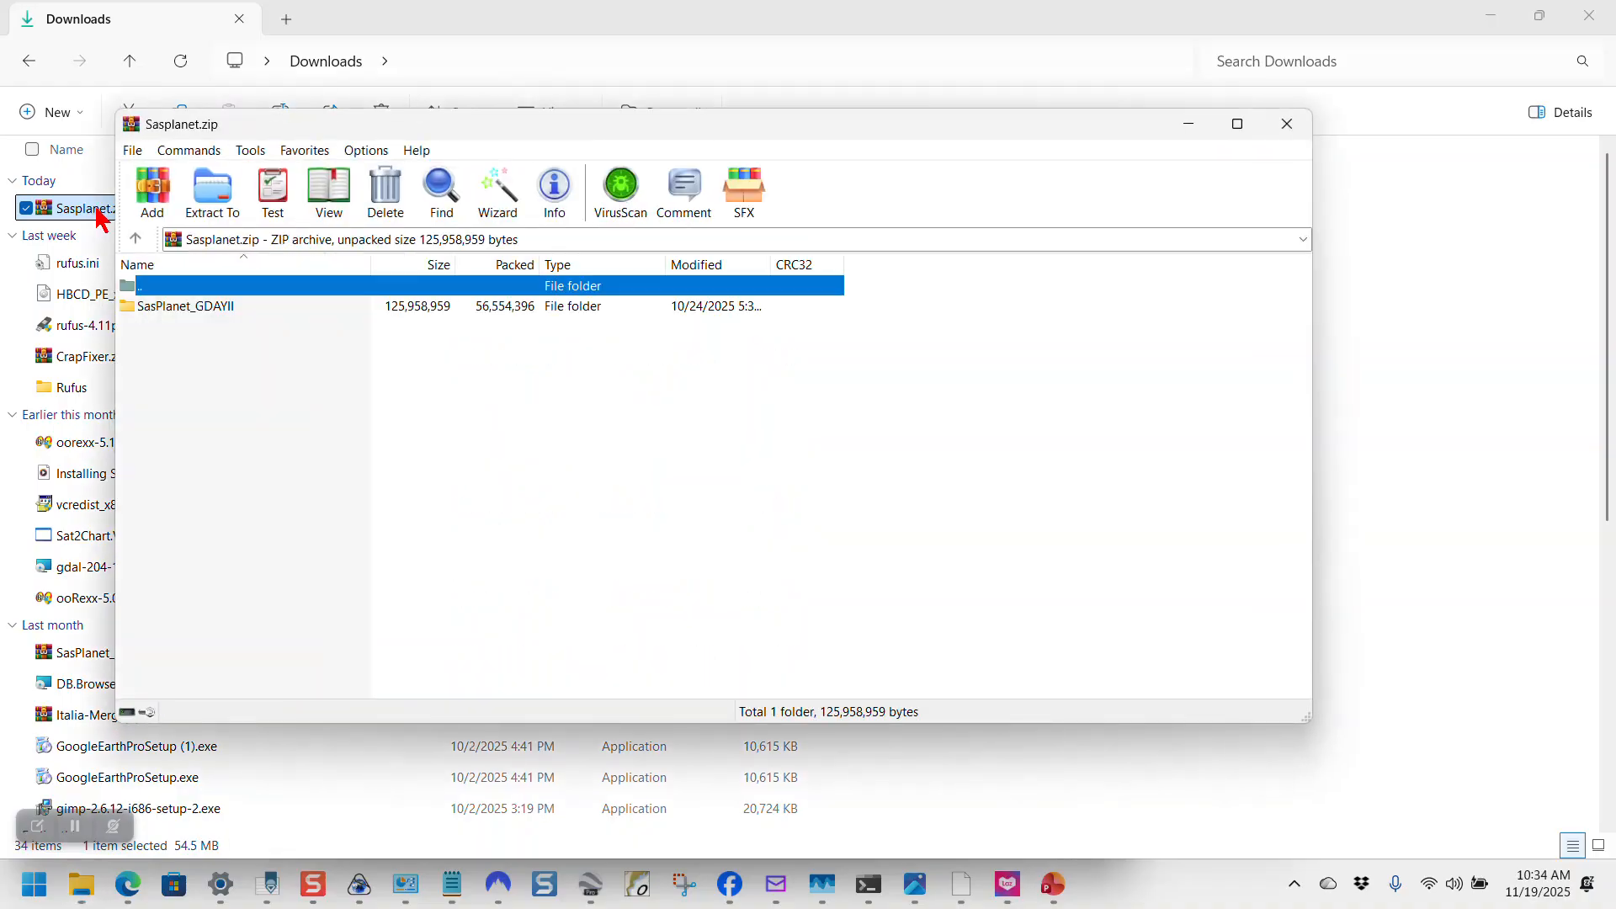
pyautogui.click(218, 206)
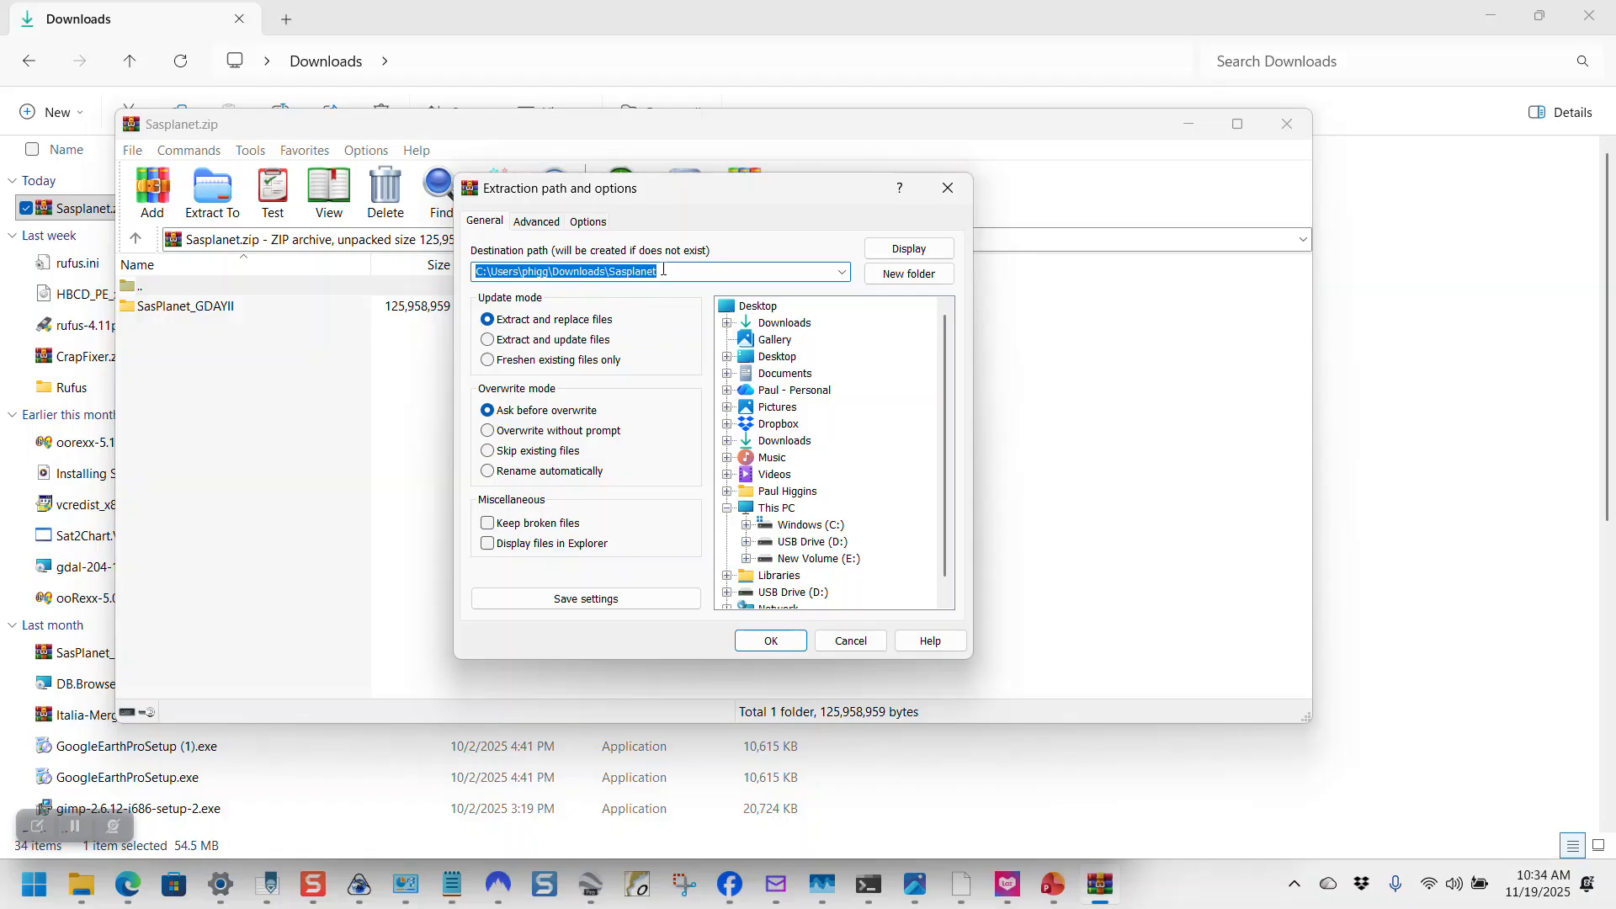
pyautogui.click(771, 643)
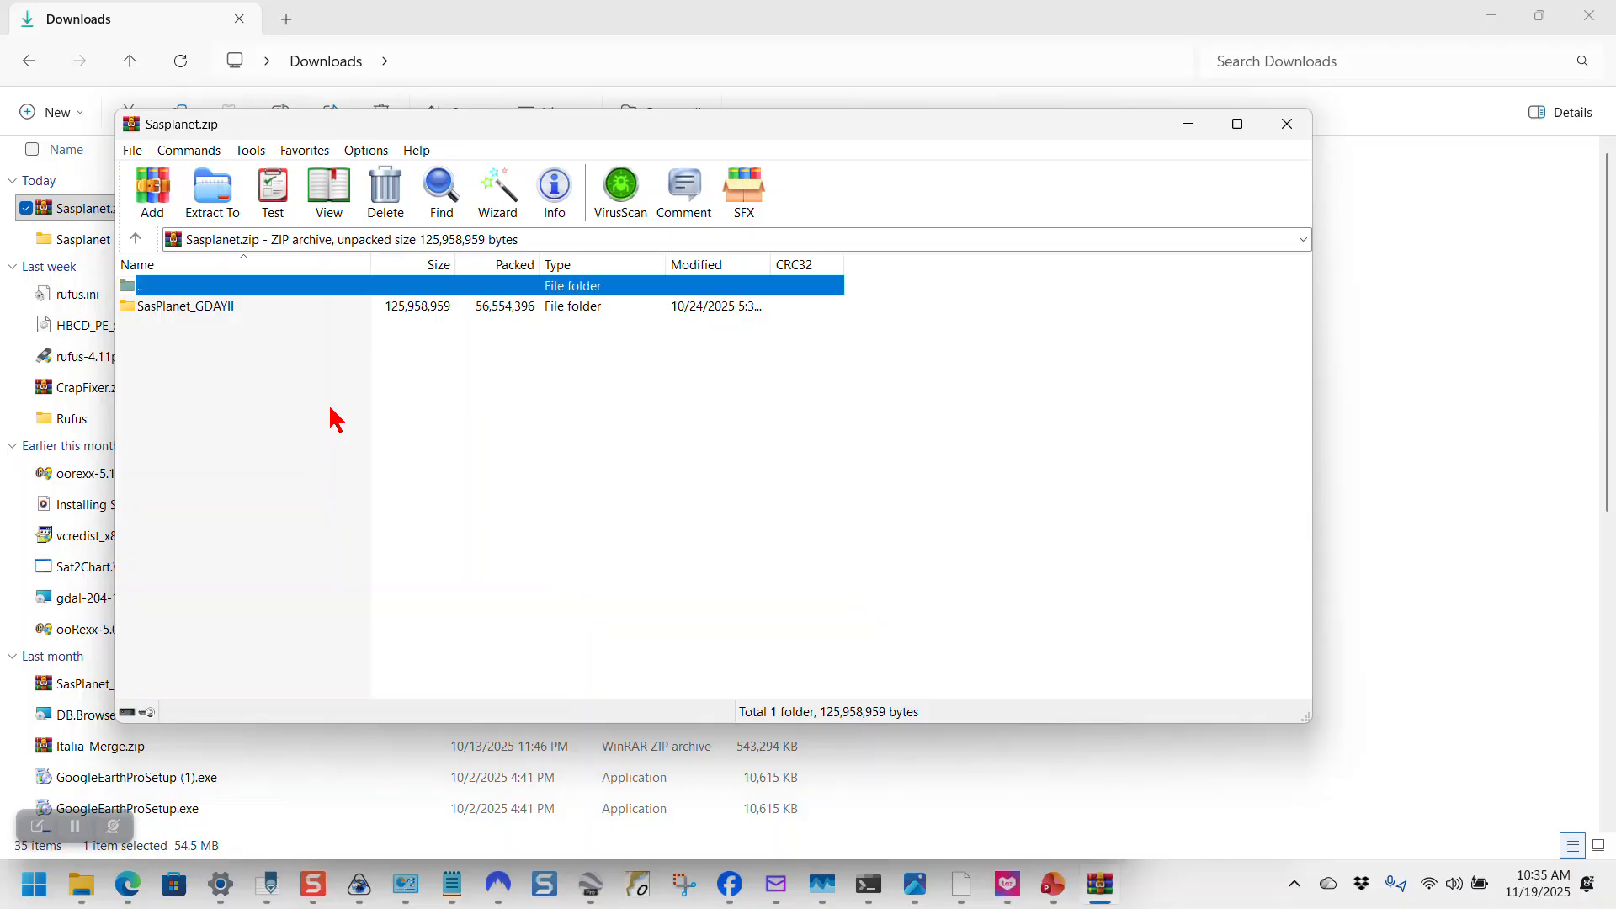
# Step: Close WinRAR and open Downloads\Sasplanet\SasPlanet_GDAYII in Explorer
pyautogui.click(1288, 126)
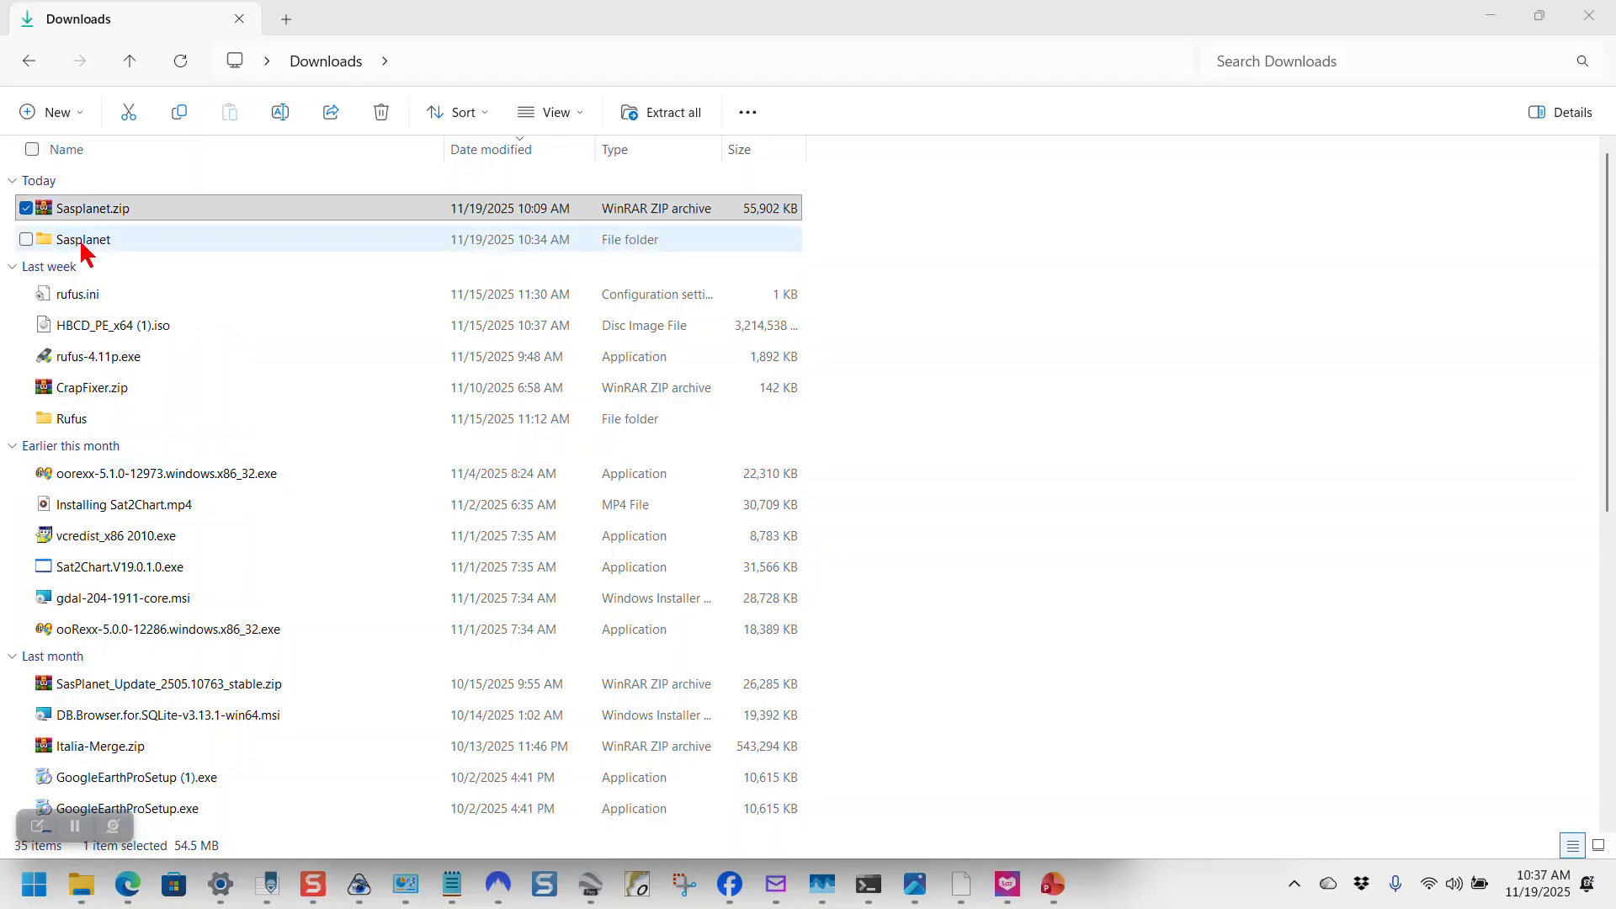
pyautogui.doubleClick(81, 243)
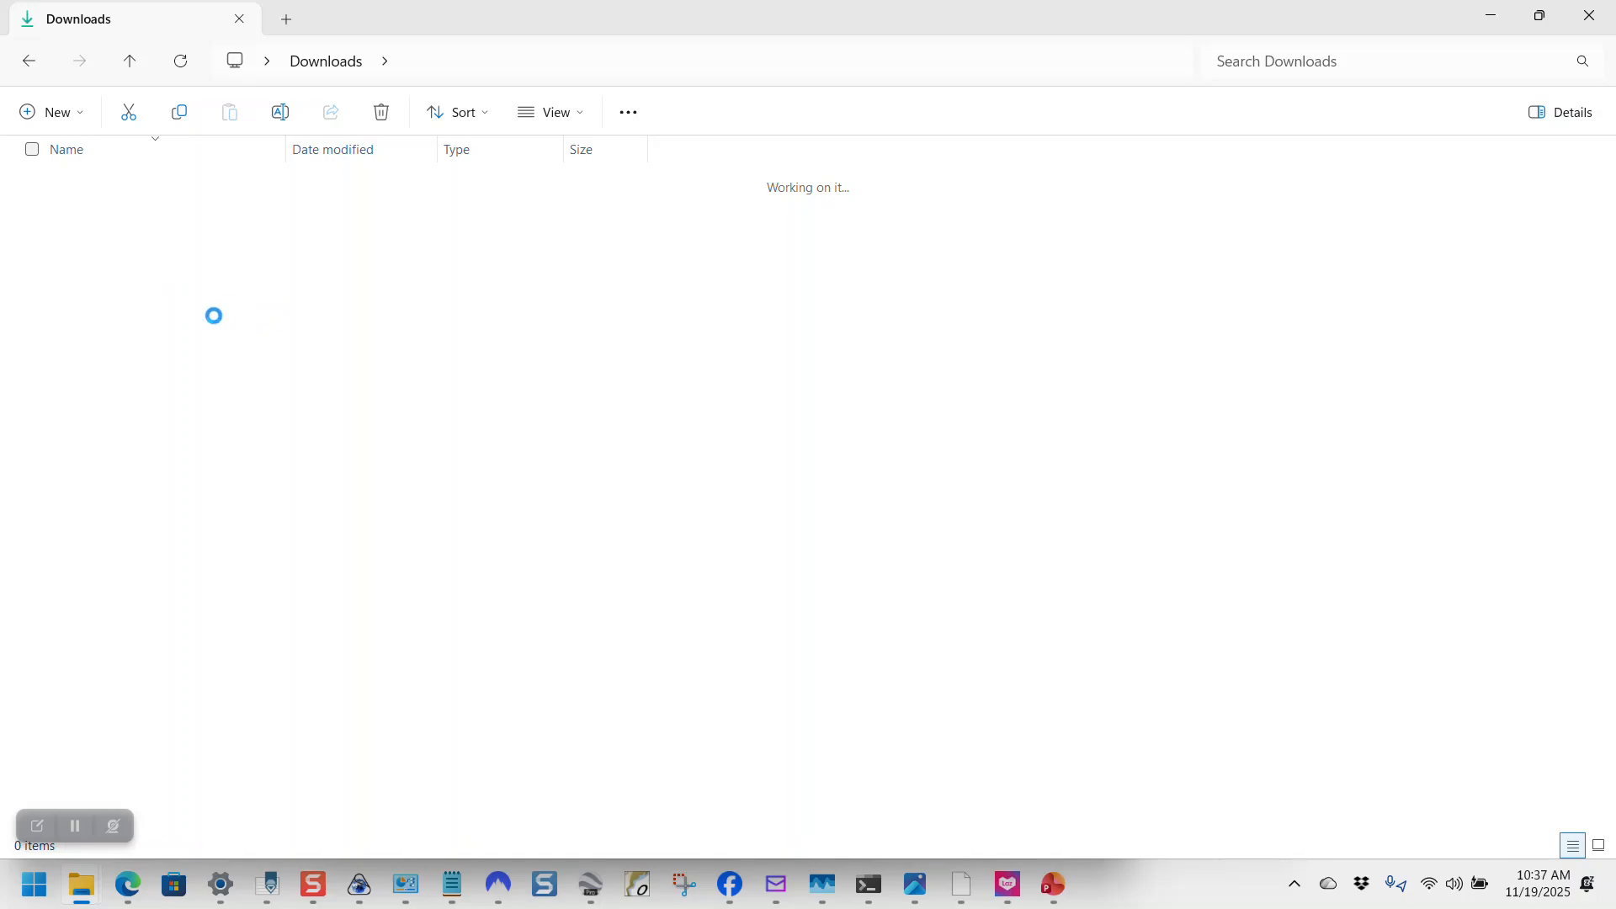
pyautogui.moveTo(133, 226)
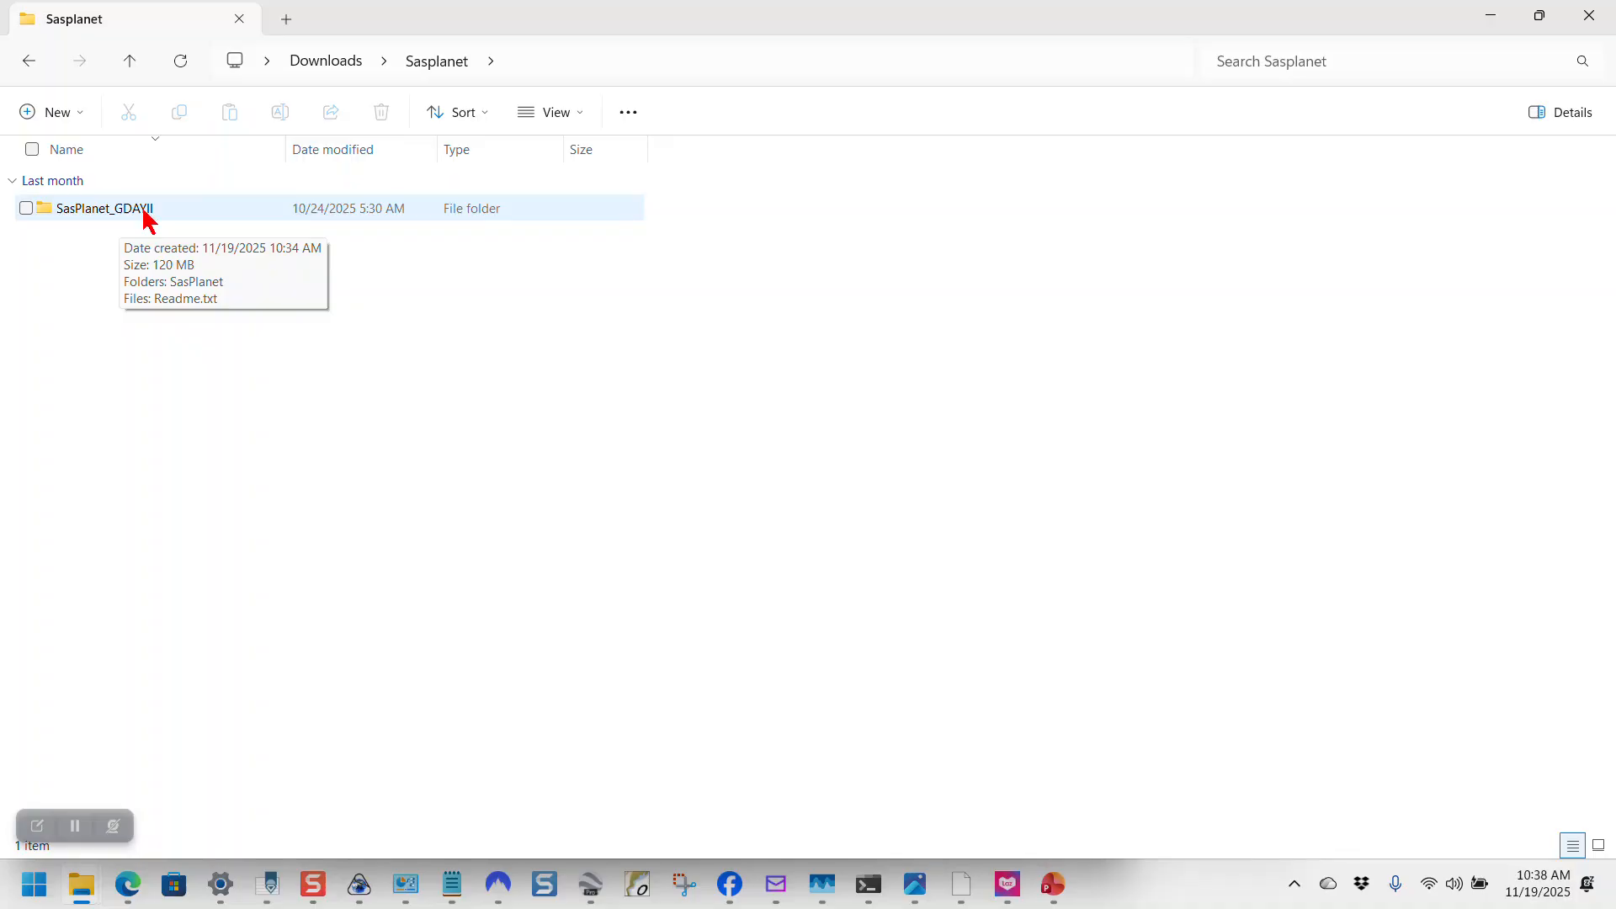
pyautogui.doubleClick(144, 212)
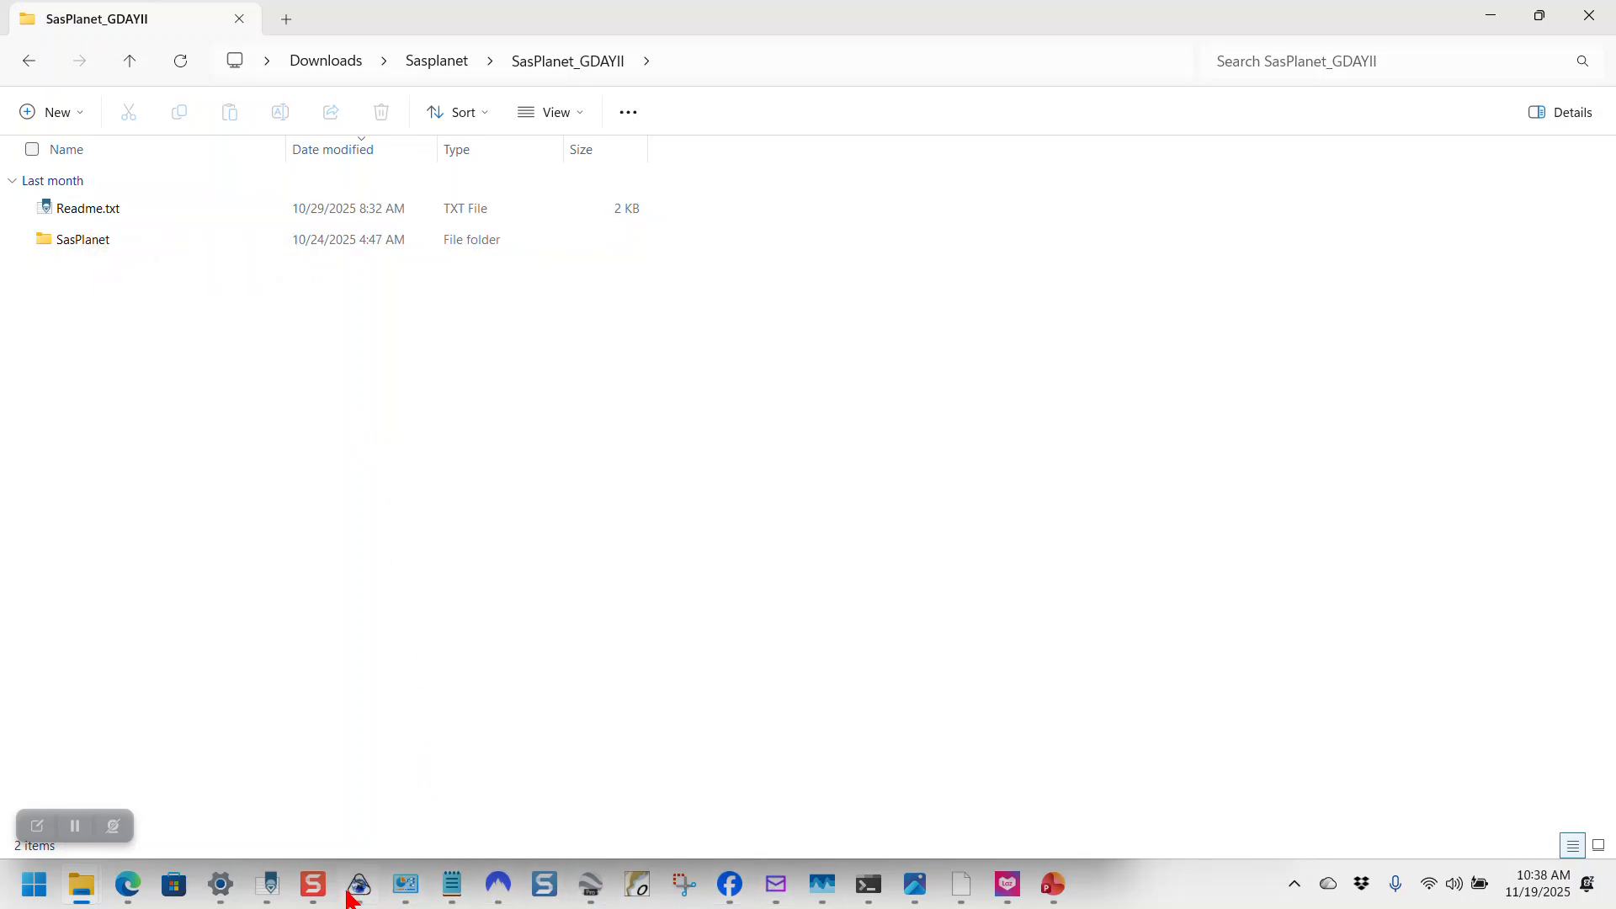
# Step: Read Readme.txt, highlighting step 1 and the instruction to copy SasPlanet to C:\
pyautogui.click(452, 888)
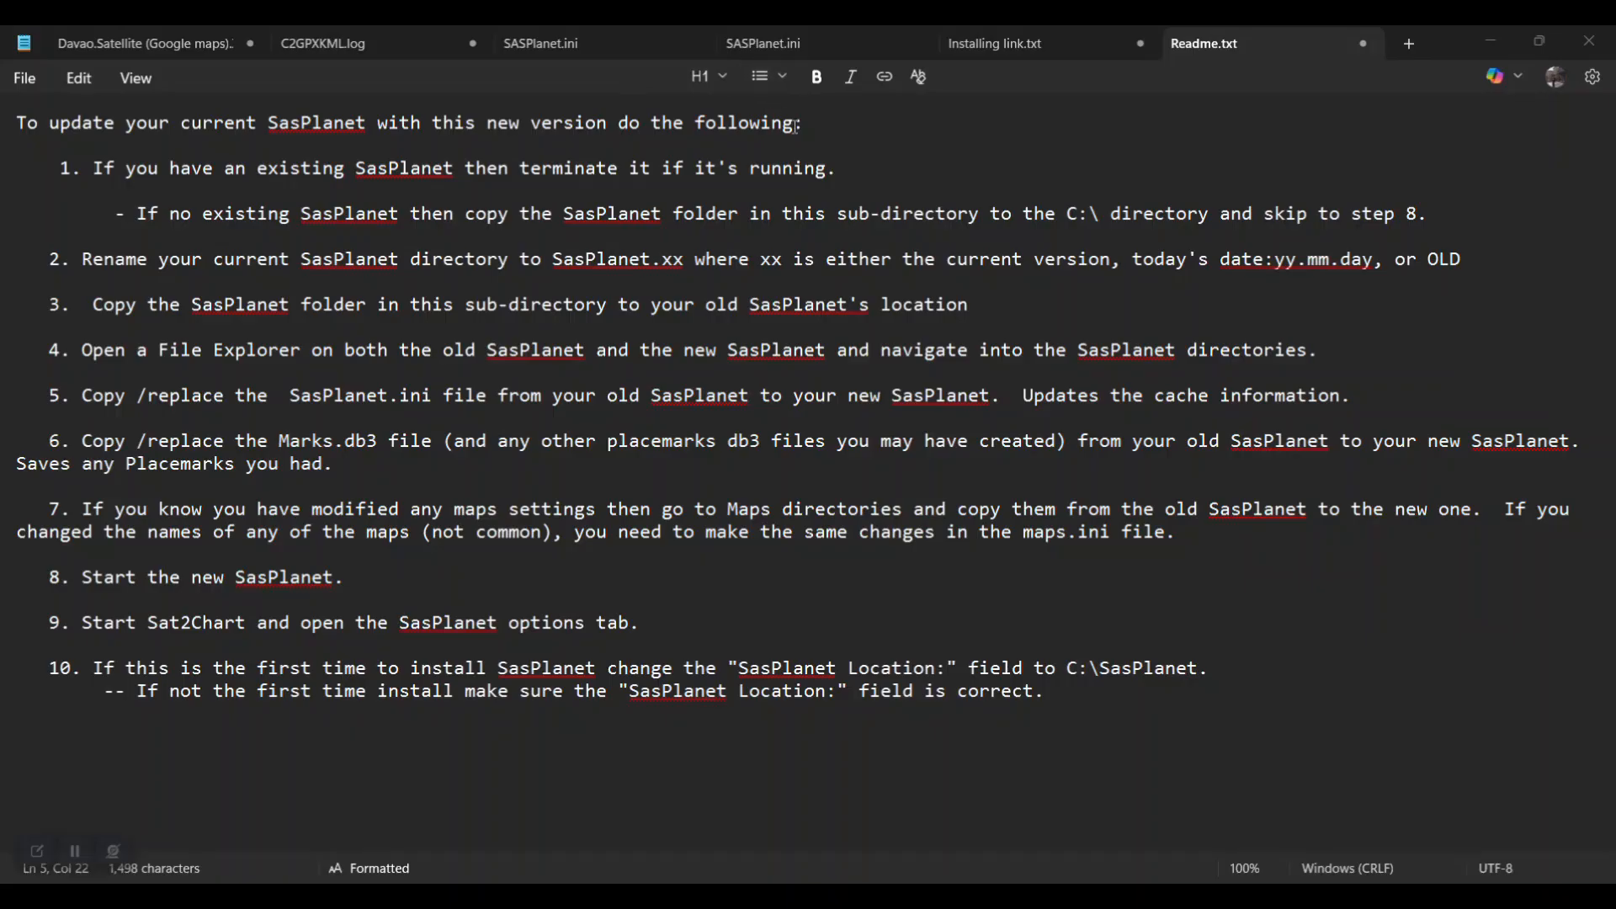
pyautogui.moveTo(95, 169); pyautogui.dragTo(894, 178)
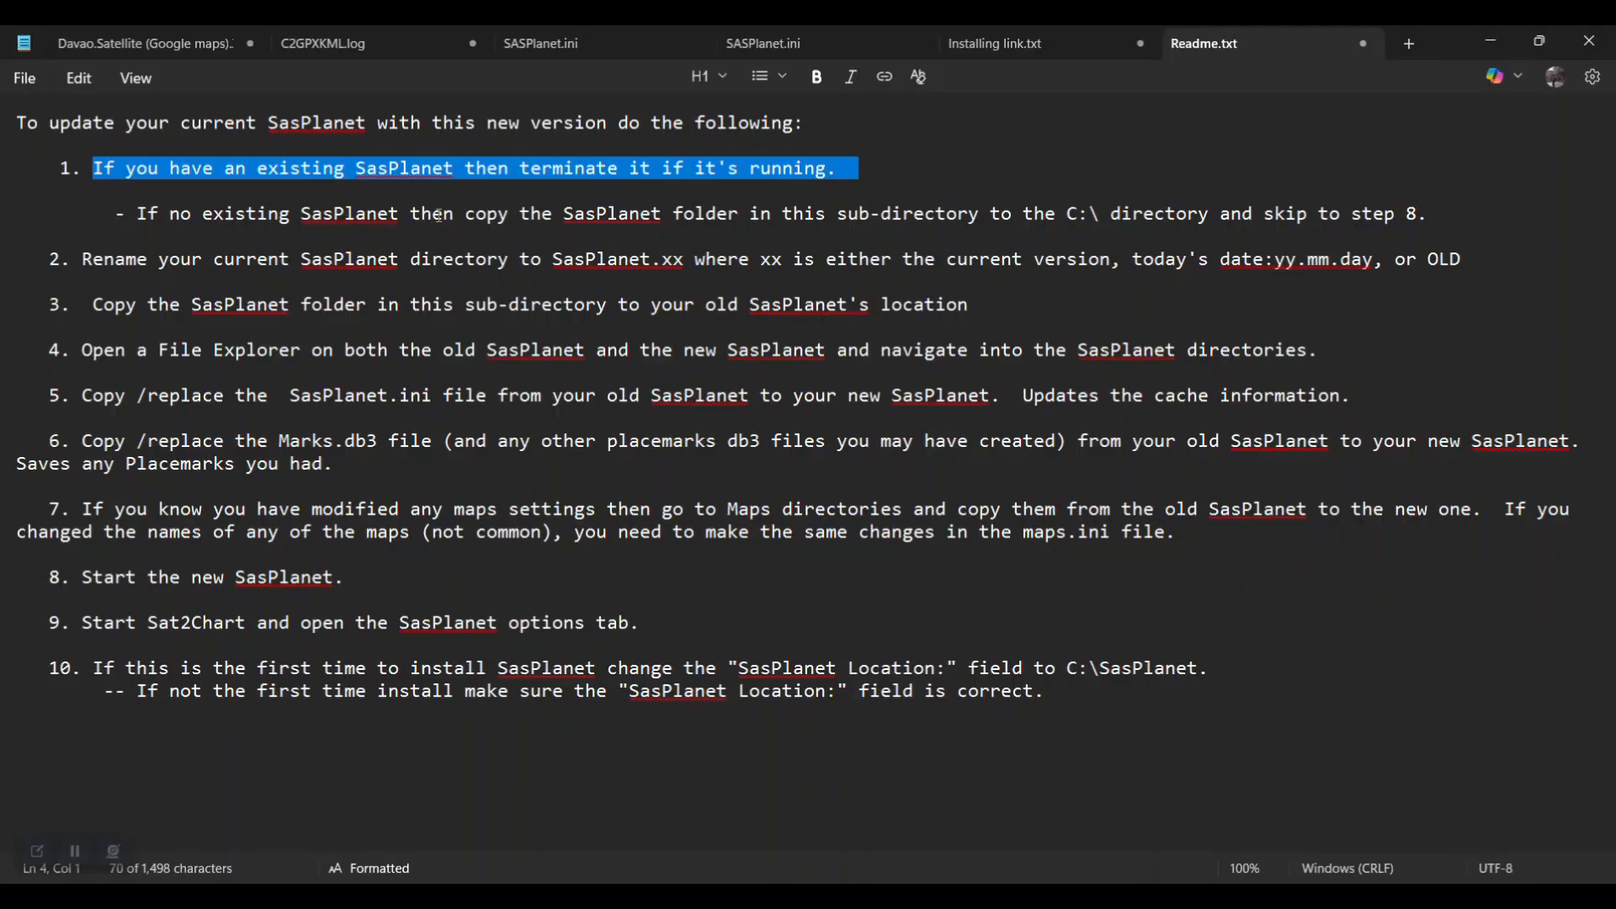
pyautogui.click(202, 214)
pyautogui.moveTo(138, 215); pyautogui.dragTo(1472, 229)
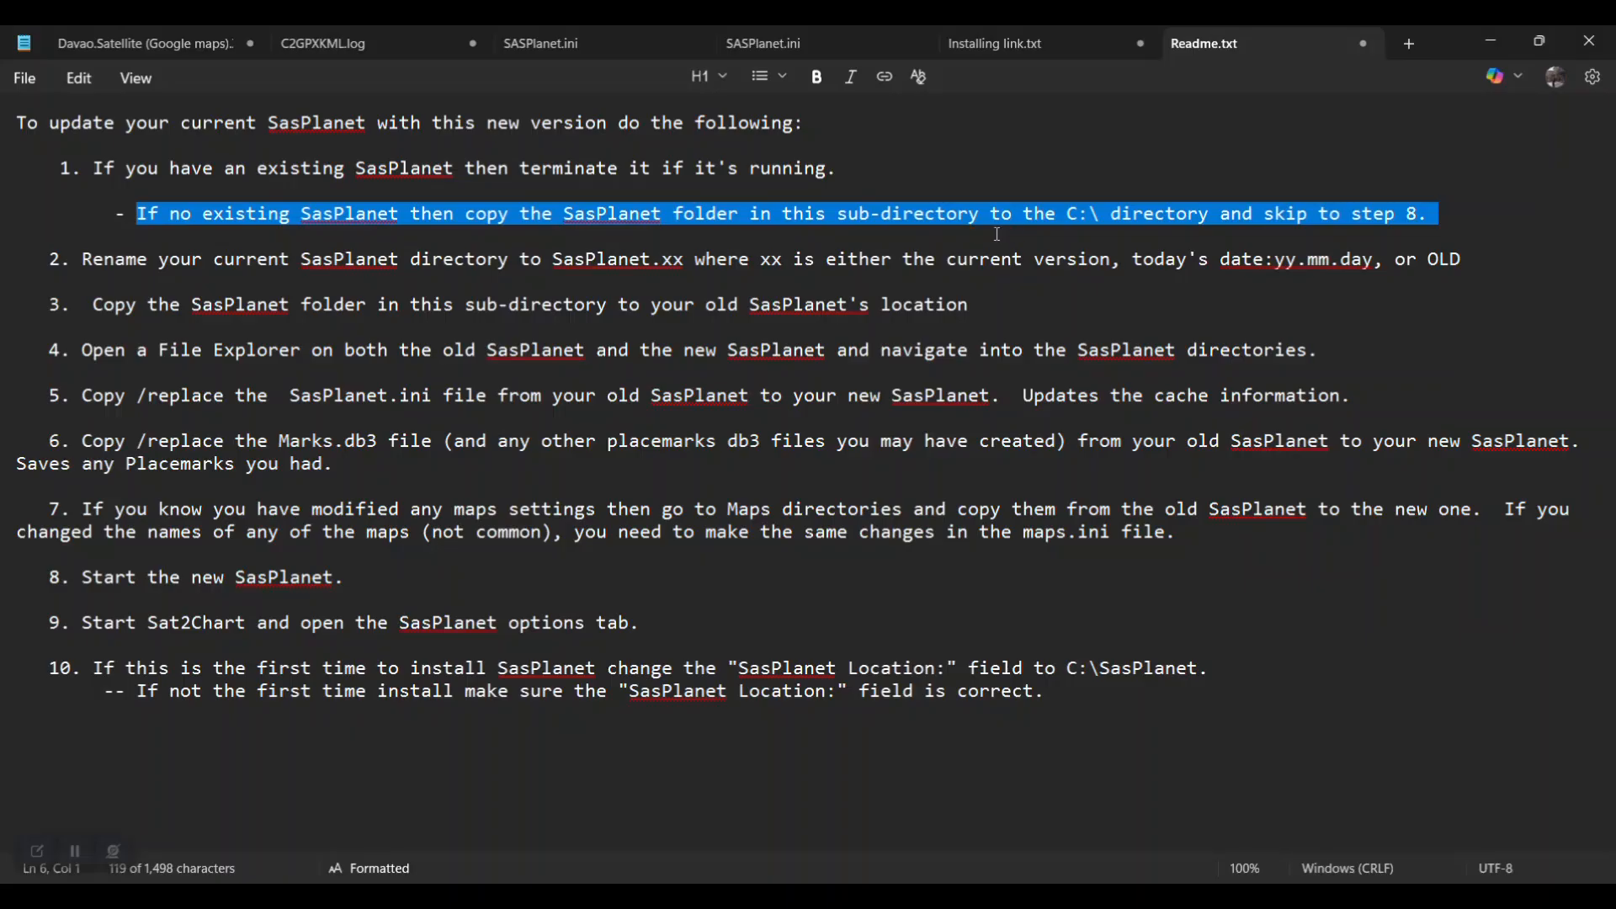
pyautogui.click(1076, 182)
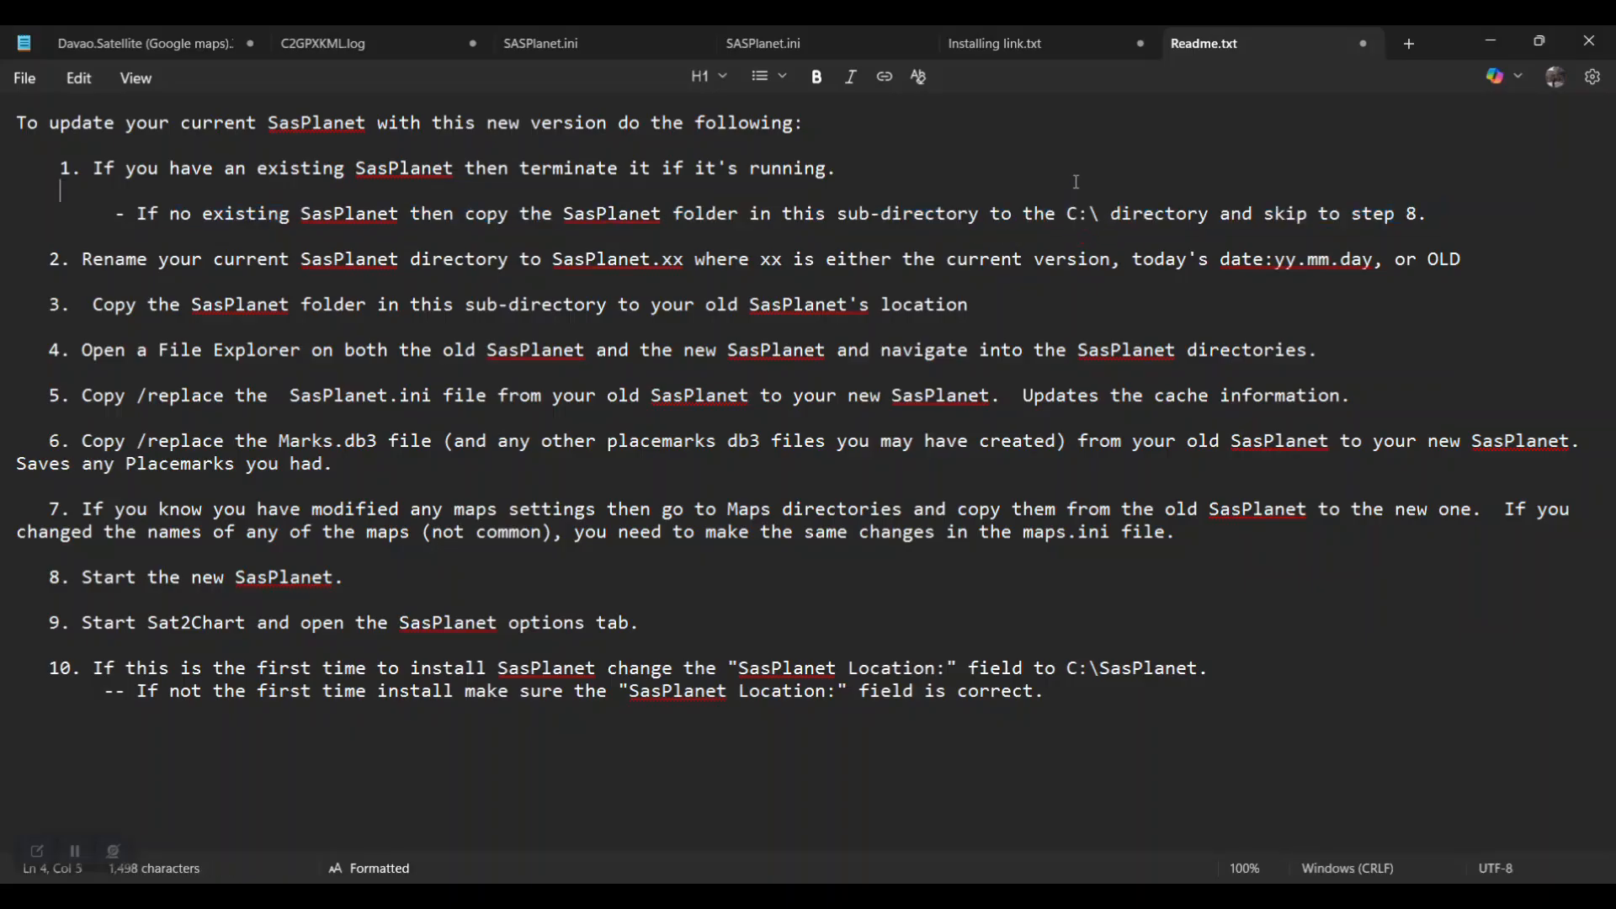
pyautogui.moveTo(1067, 214); pyautogui.dragTo(1209, 214)
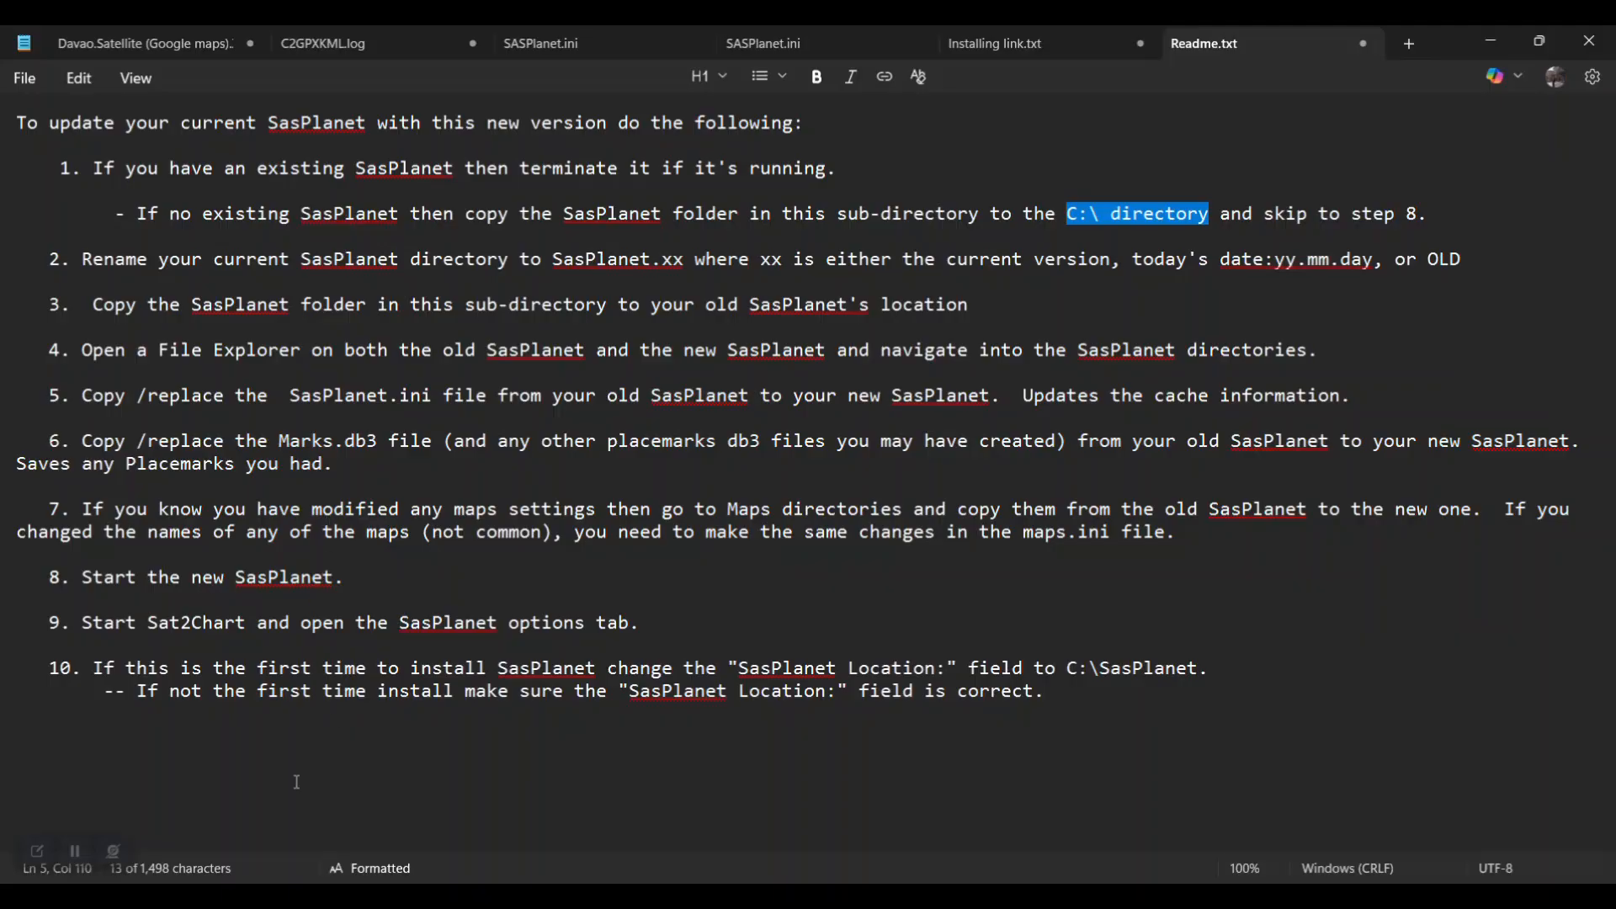
pyautogui.moveTo(359, 896)
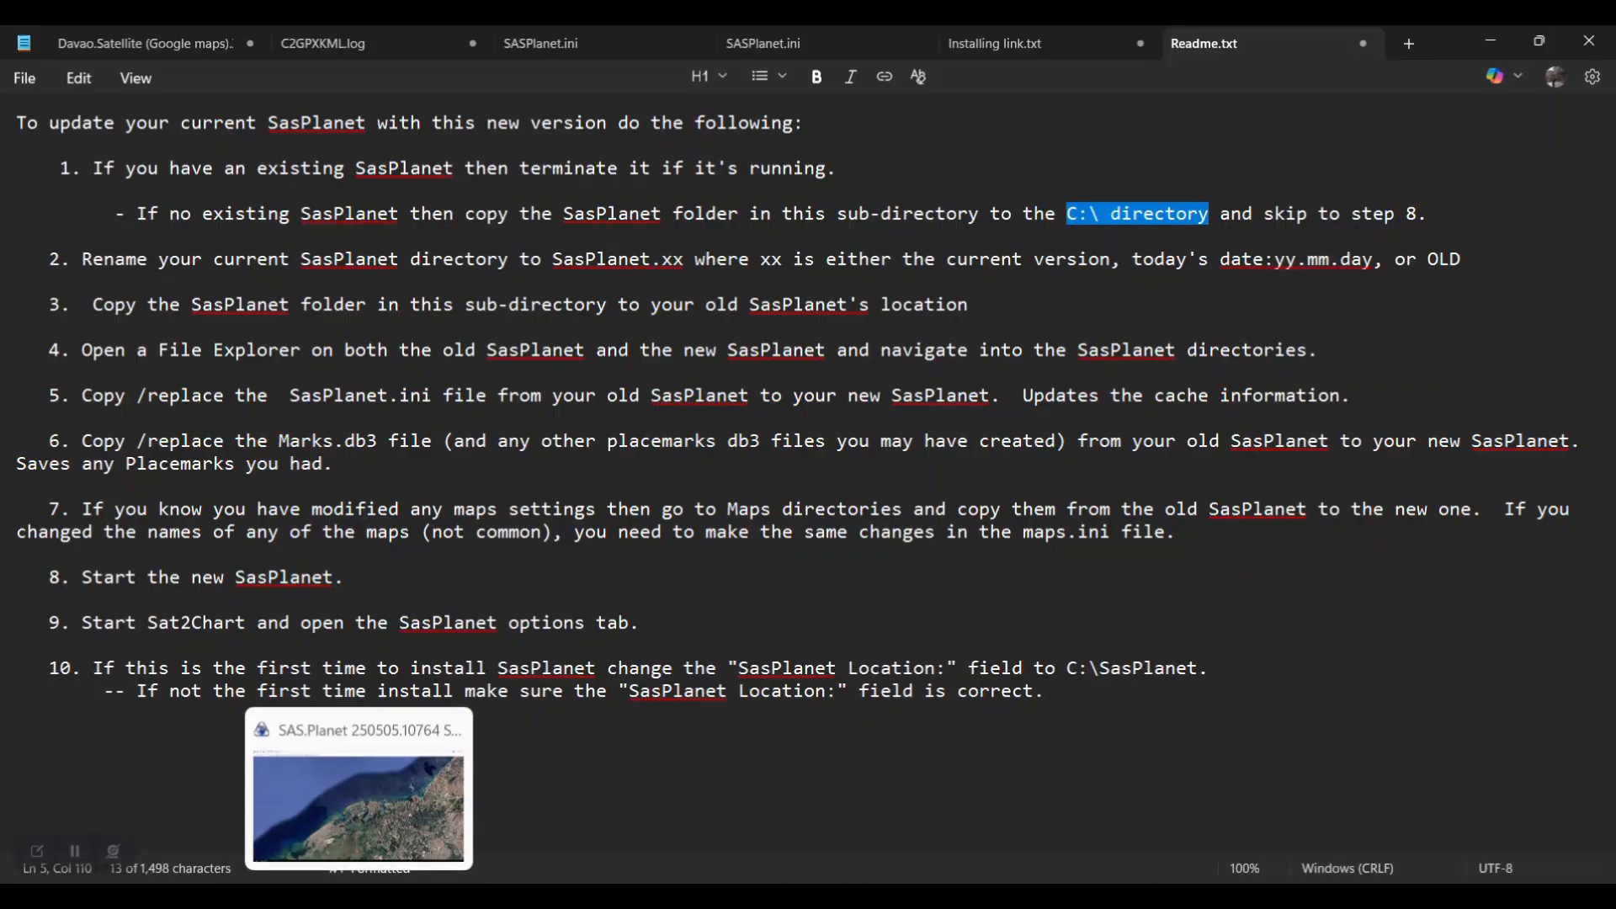
pyautogui.click(383, 838)
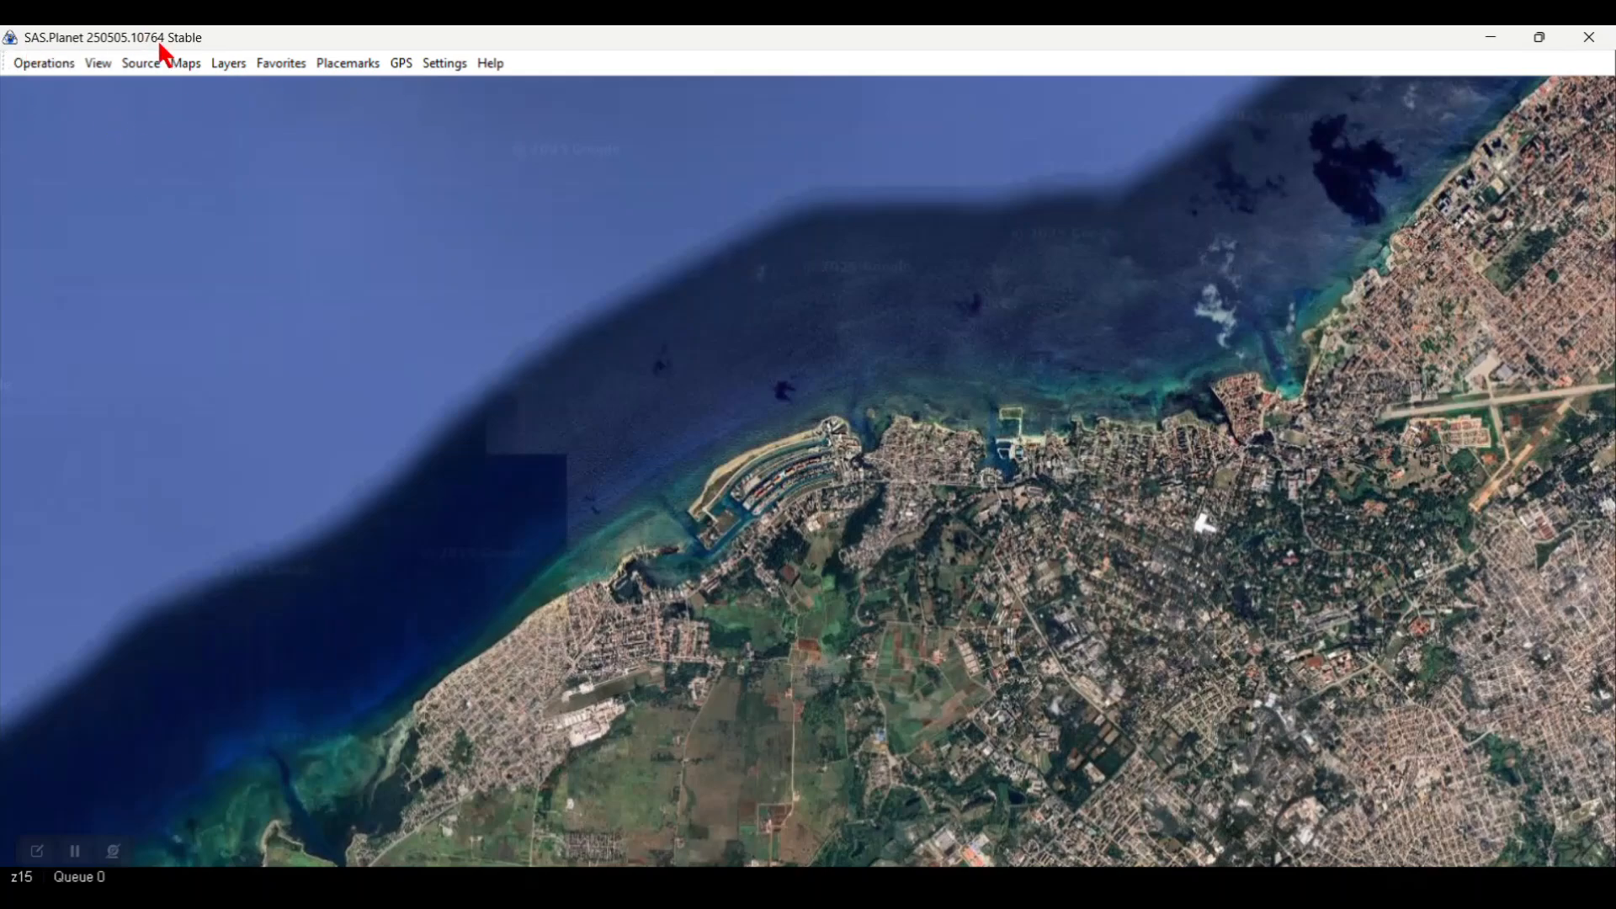
pyautogui.click(452, 74)
pyautogui.click(467, 124)
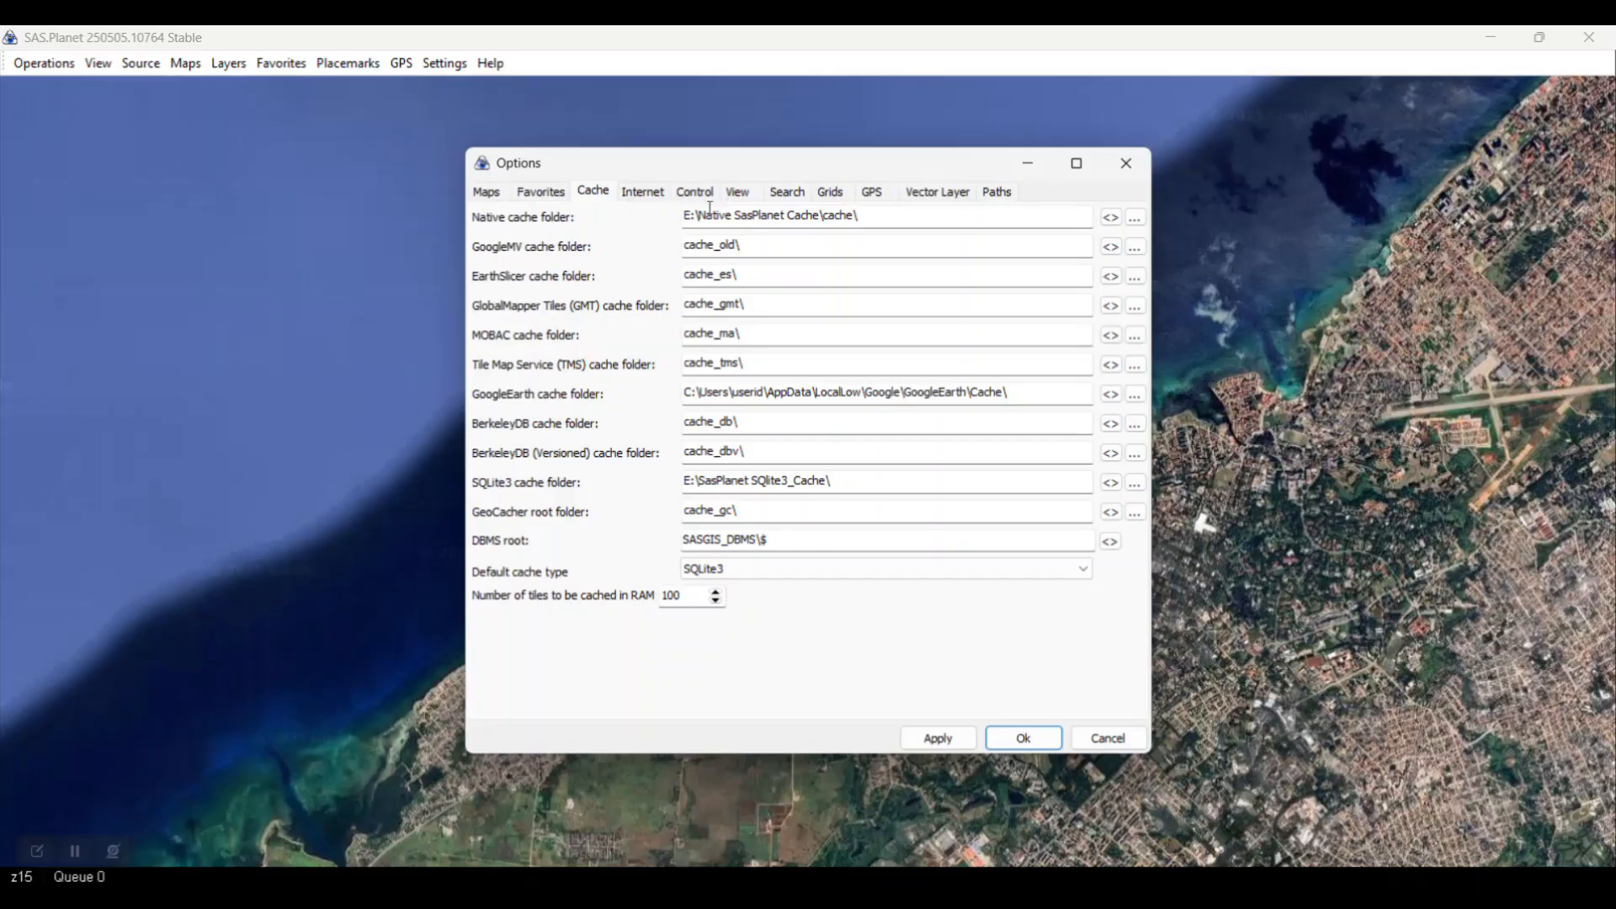
pyautogui.moveTo(683, 216); pyautogui.dragTo(905, 205)
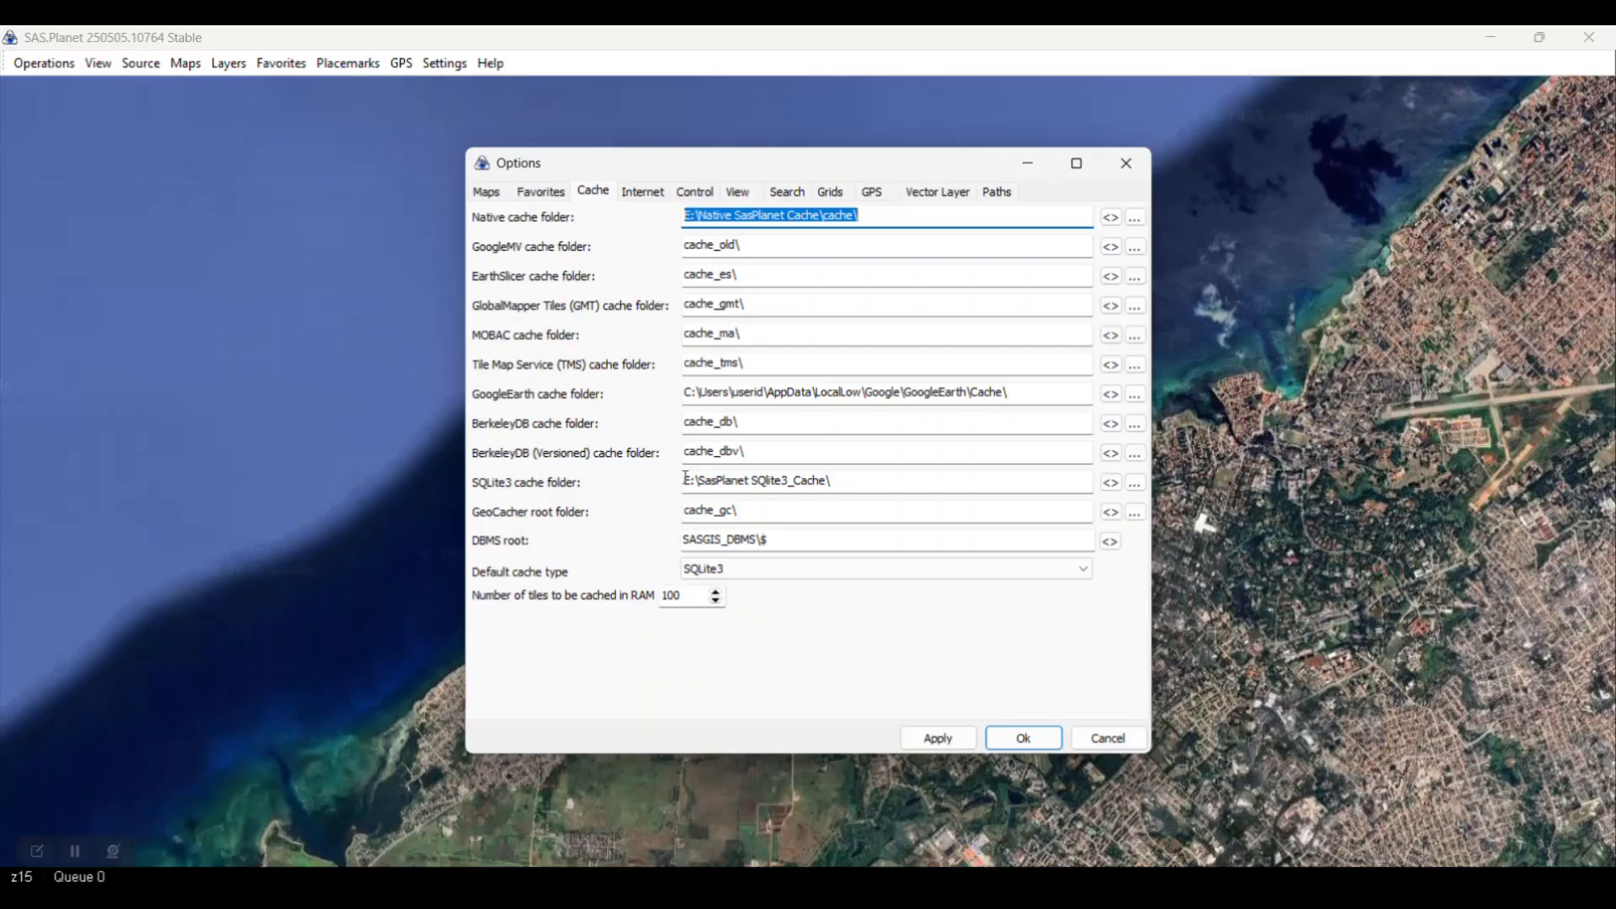
pyautogui.moveTo(685, 477); pyautogui.dragTo(872, 468)
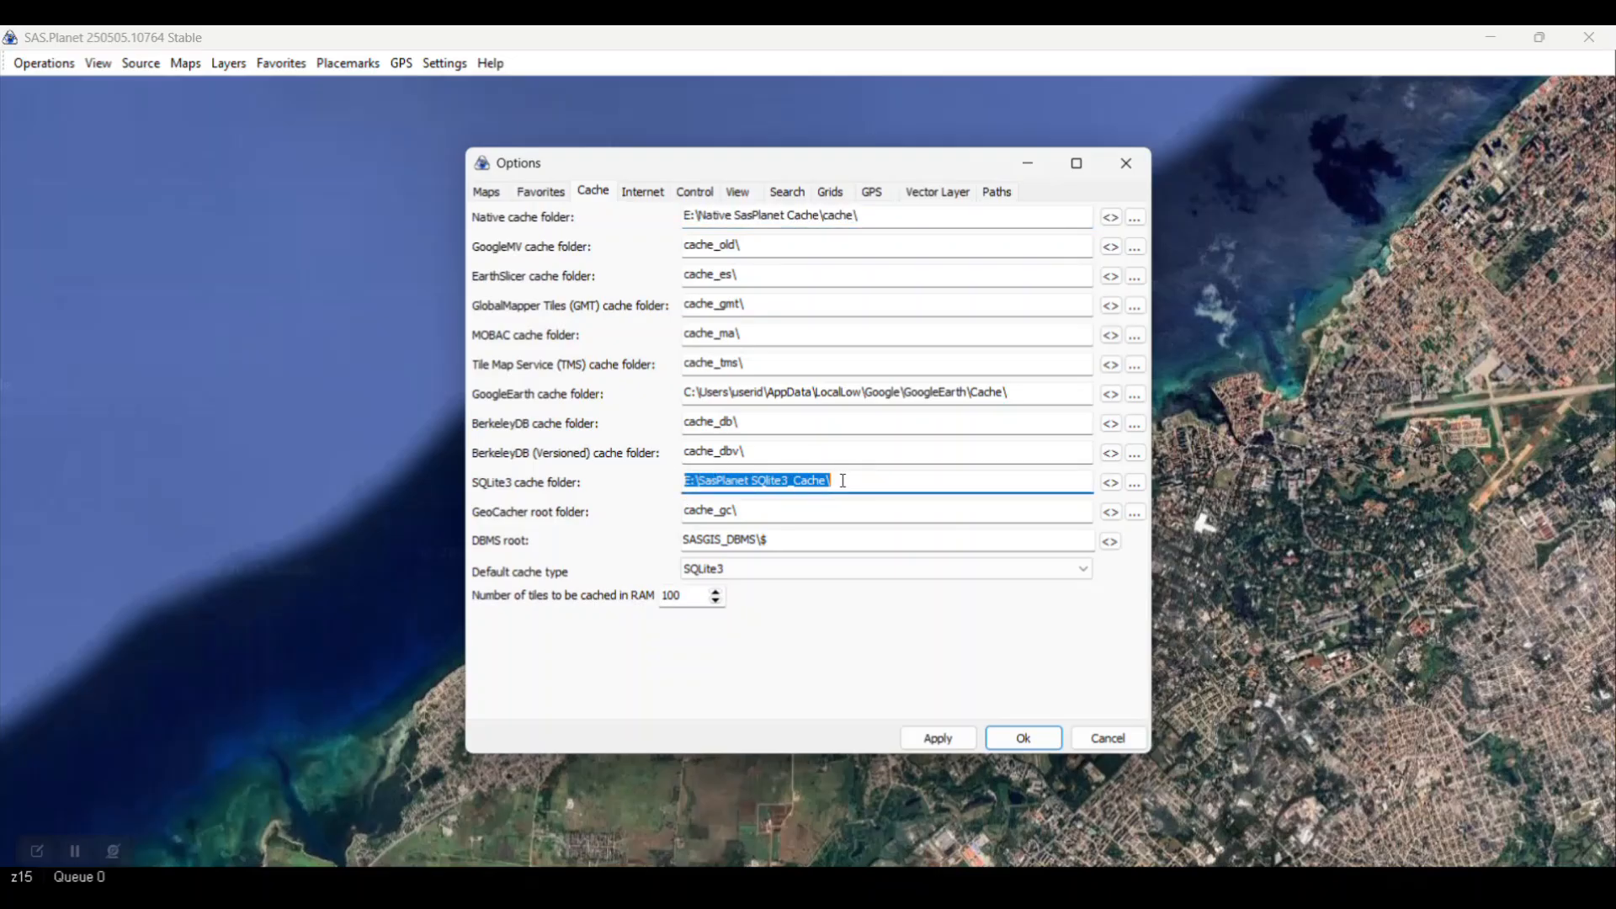
pyautogui.click(695, 568)
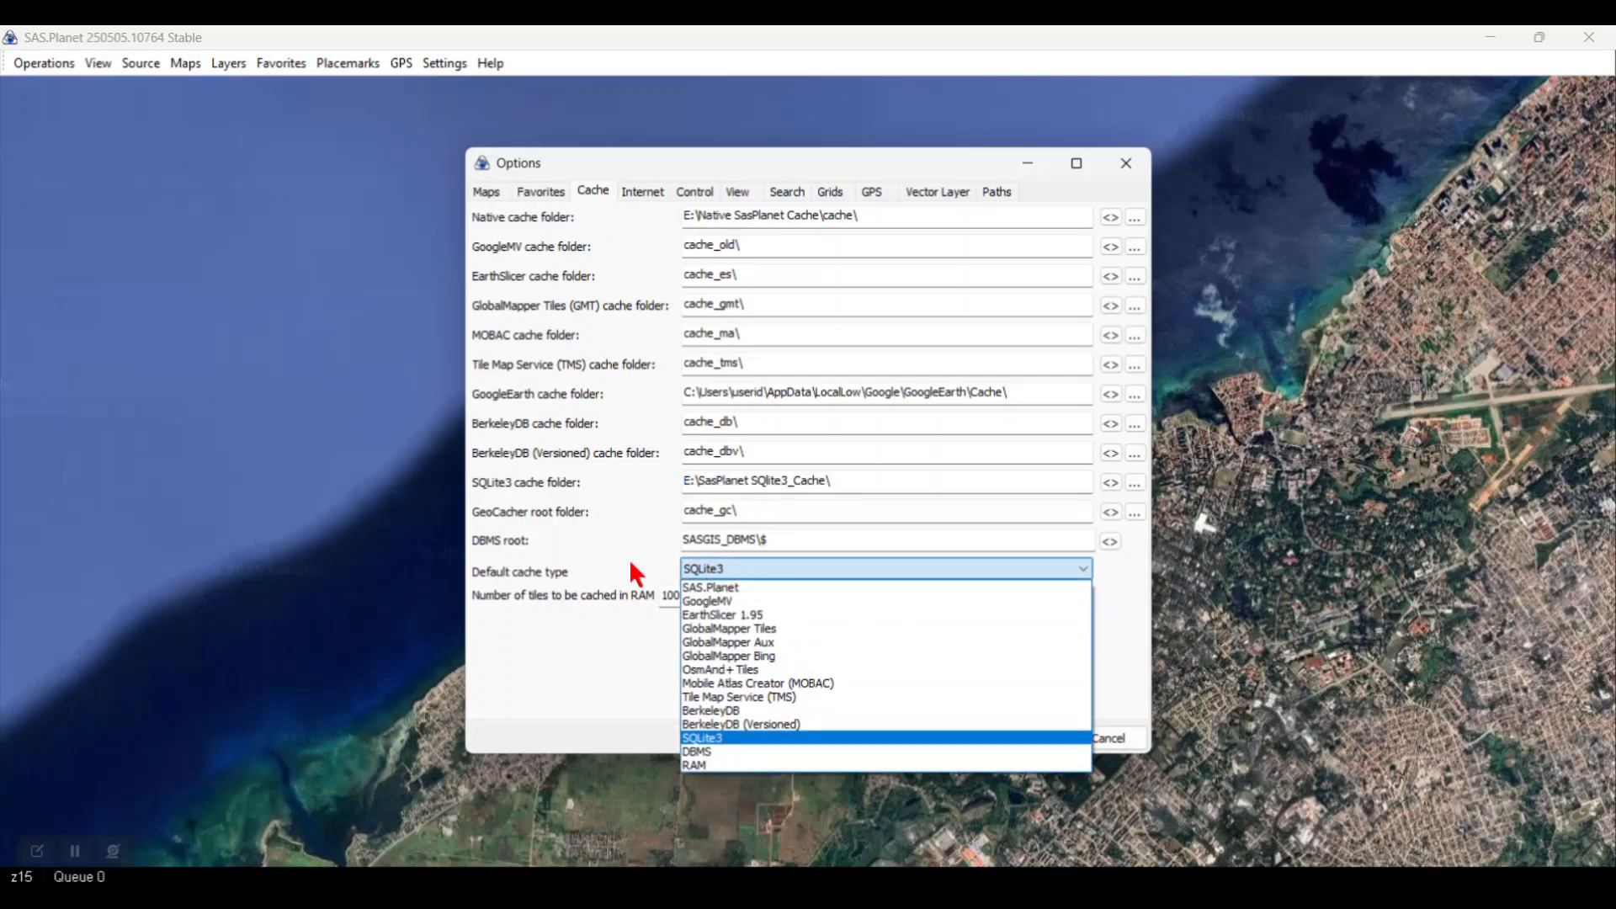
pyautogui.click(618, 529)
pyautogui.click(1109, 739)
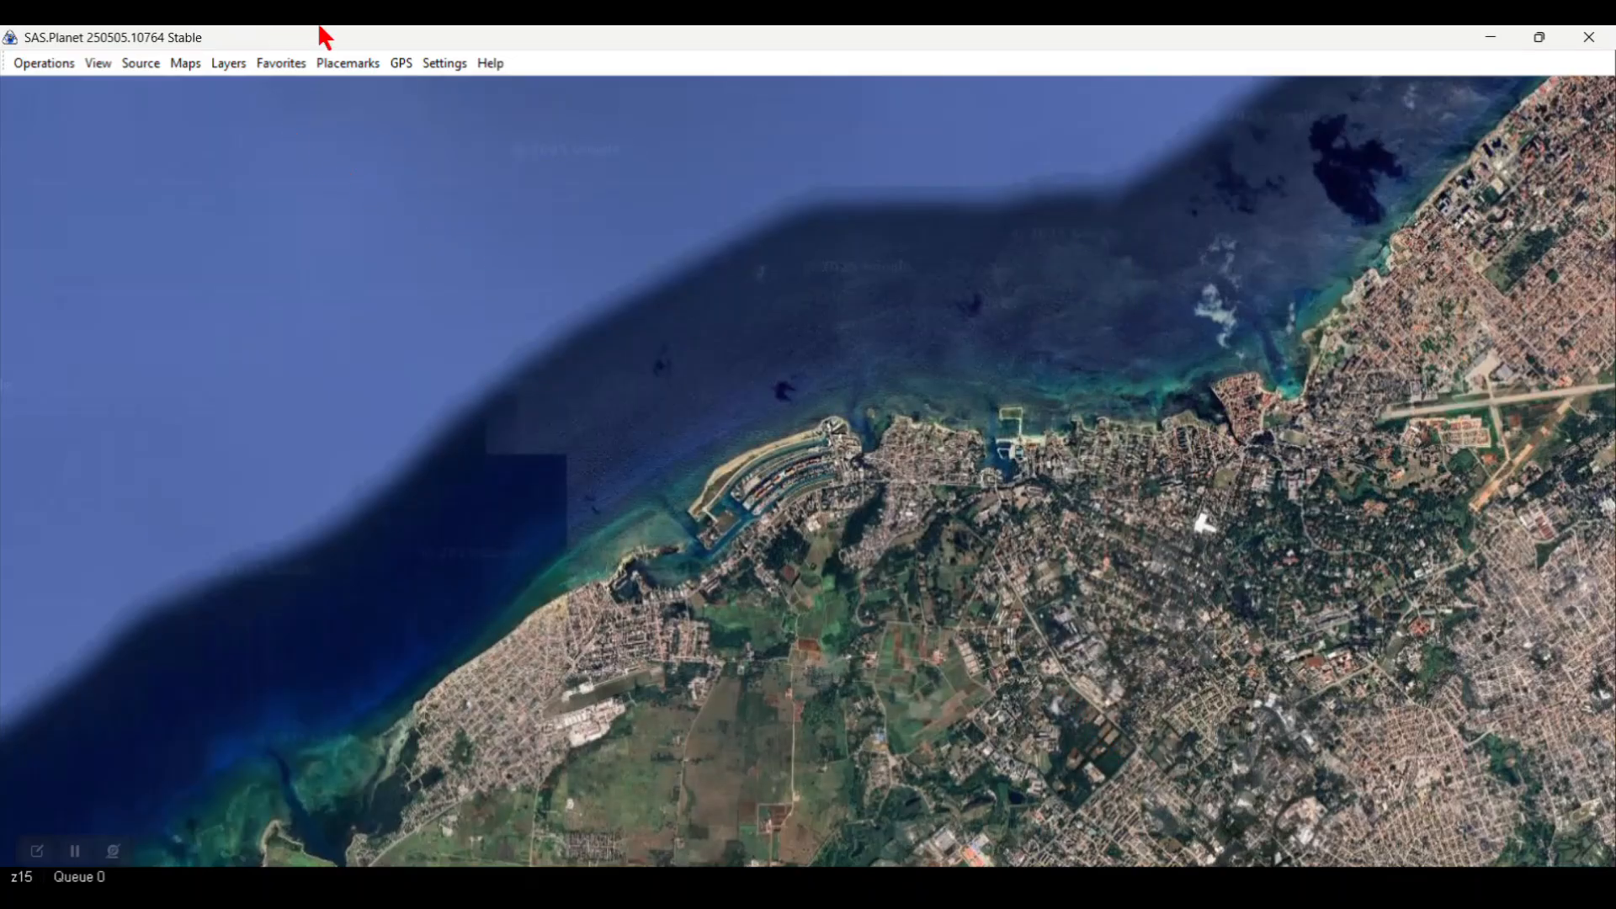
# Step: Check the five placemarks in the Placemark Manager, then close SAS.Planet
pyautogui.click(349, 73)
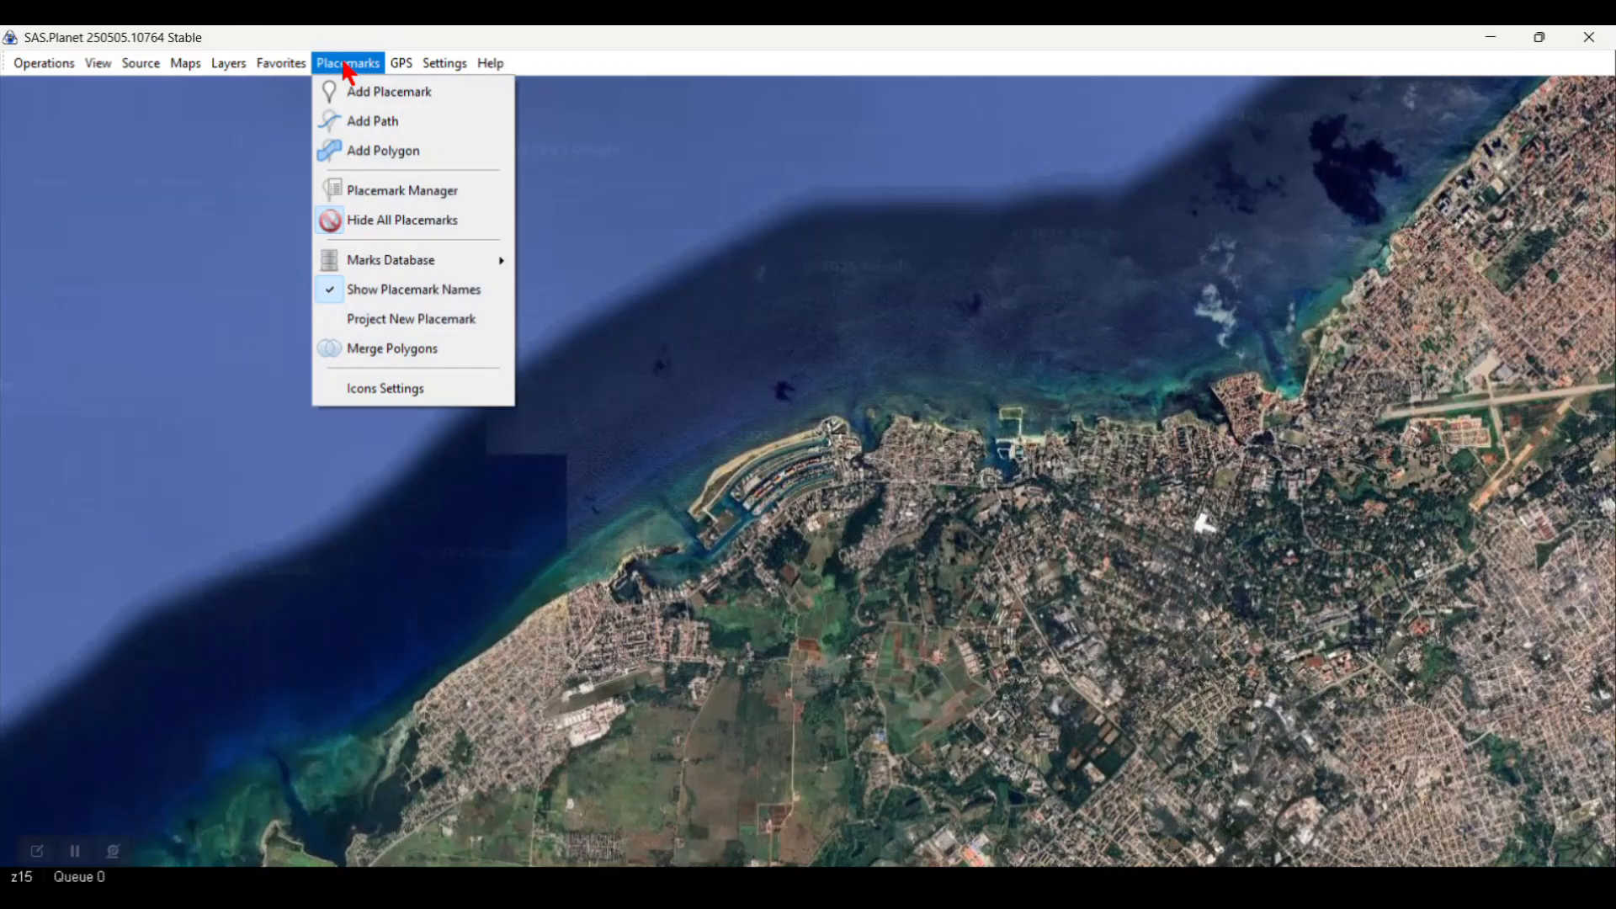
pyautogui.click(384, 202)
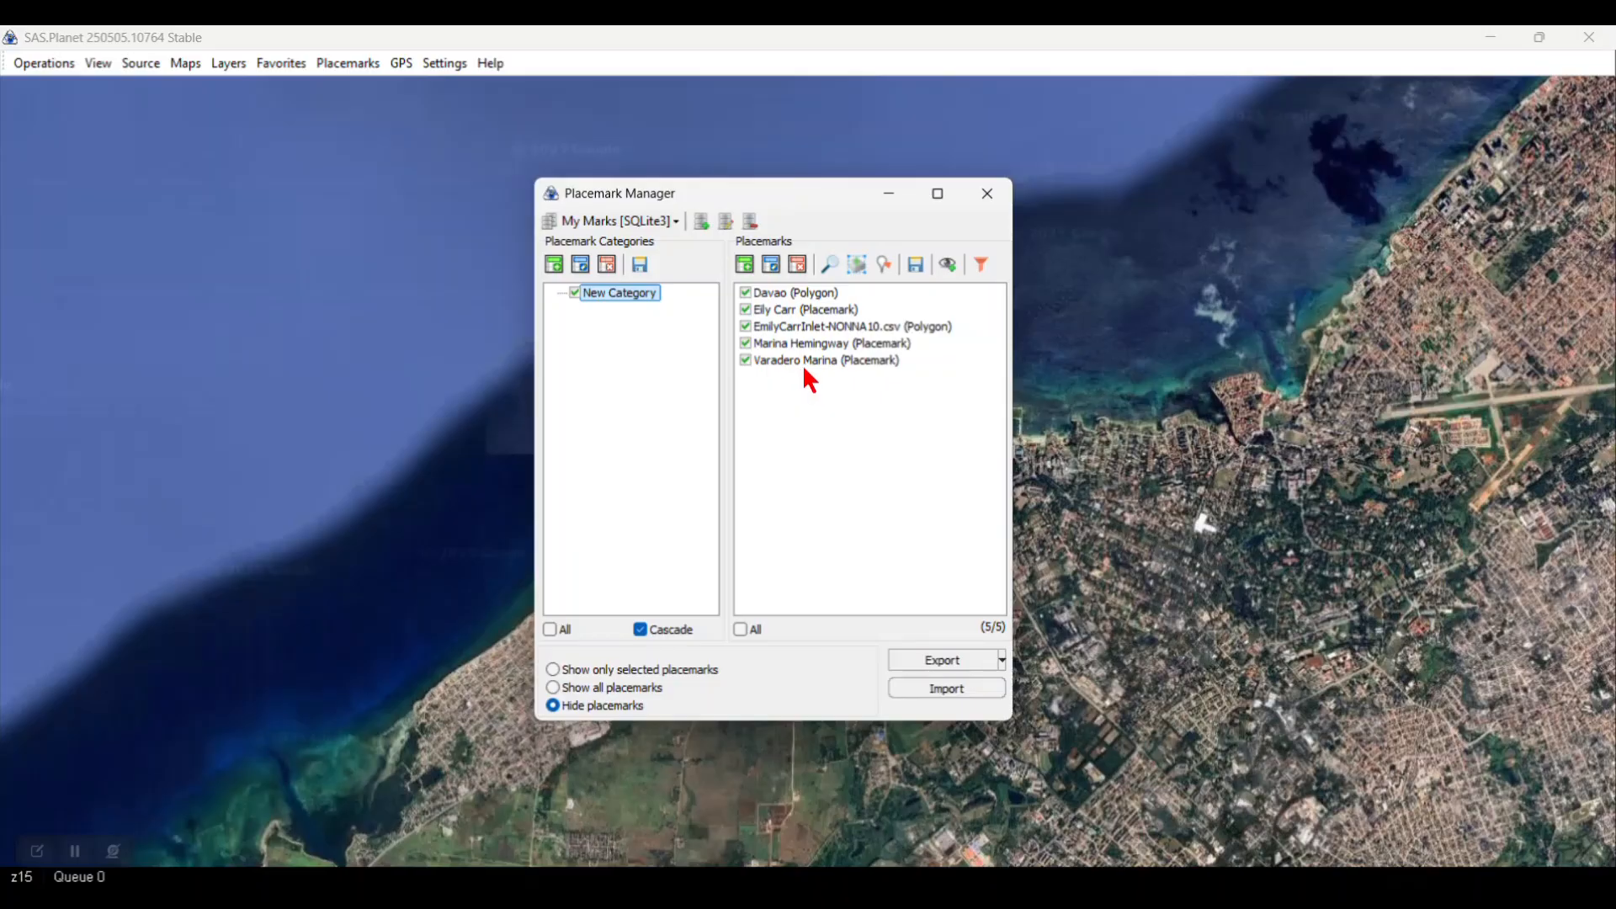
pyautogui.click(989, 194)
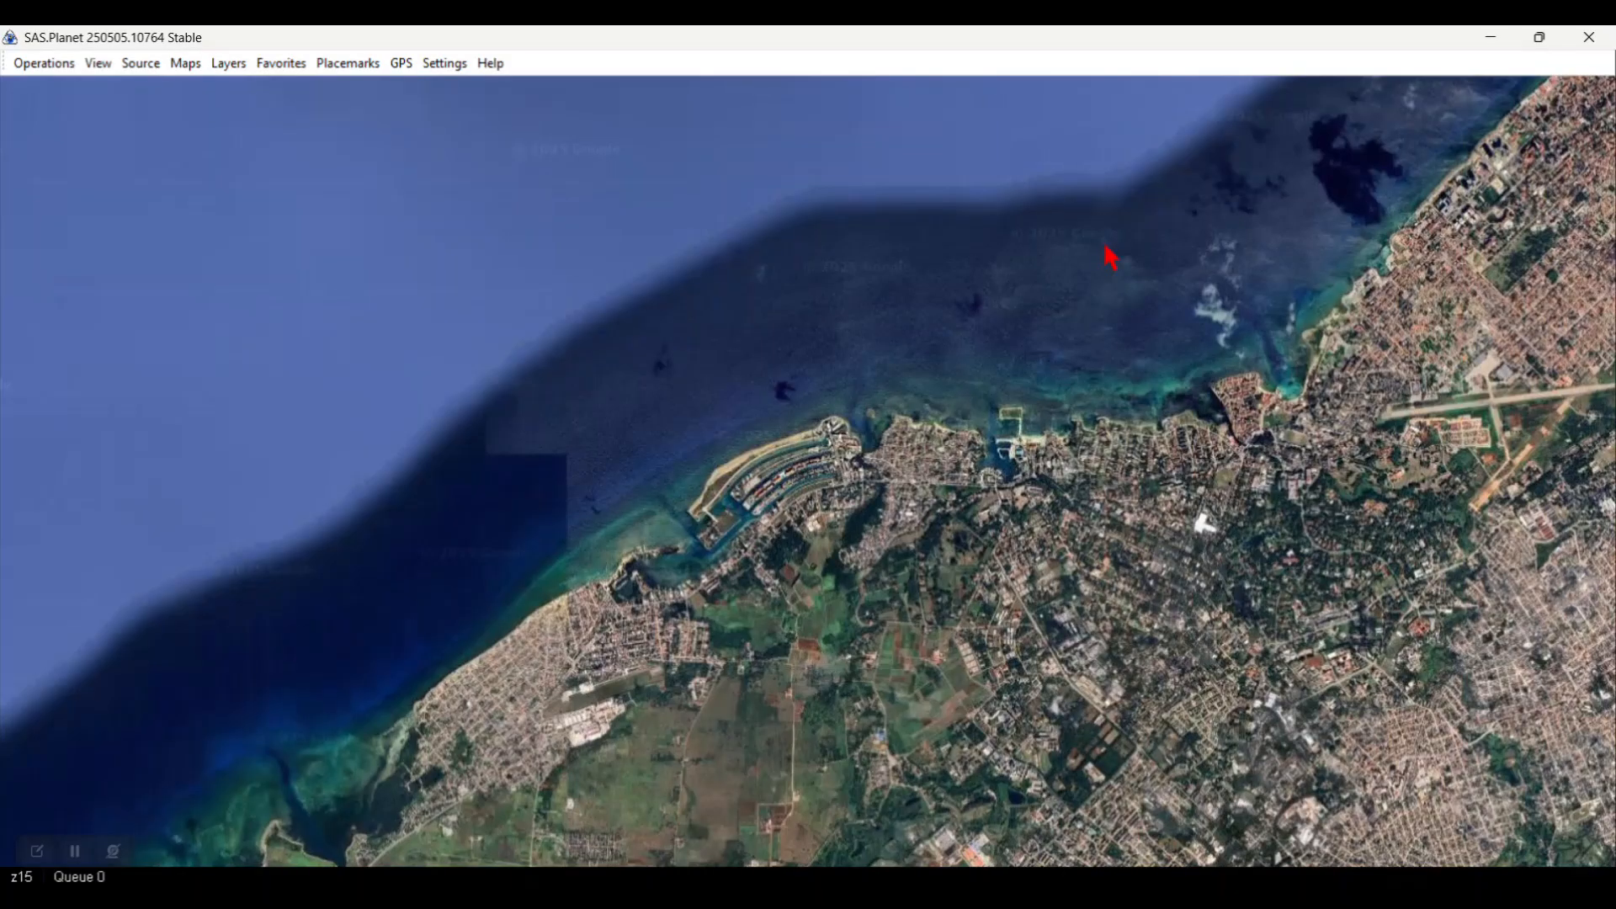
pyautogui.click(1590, 39)
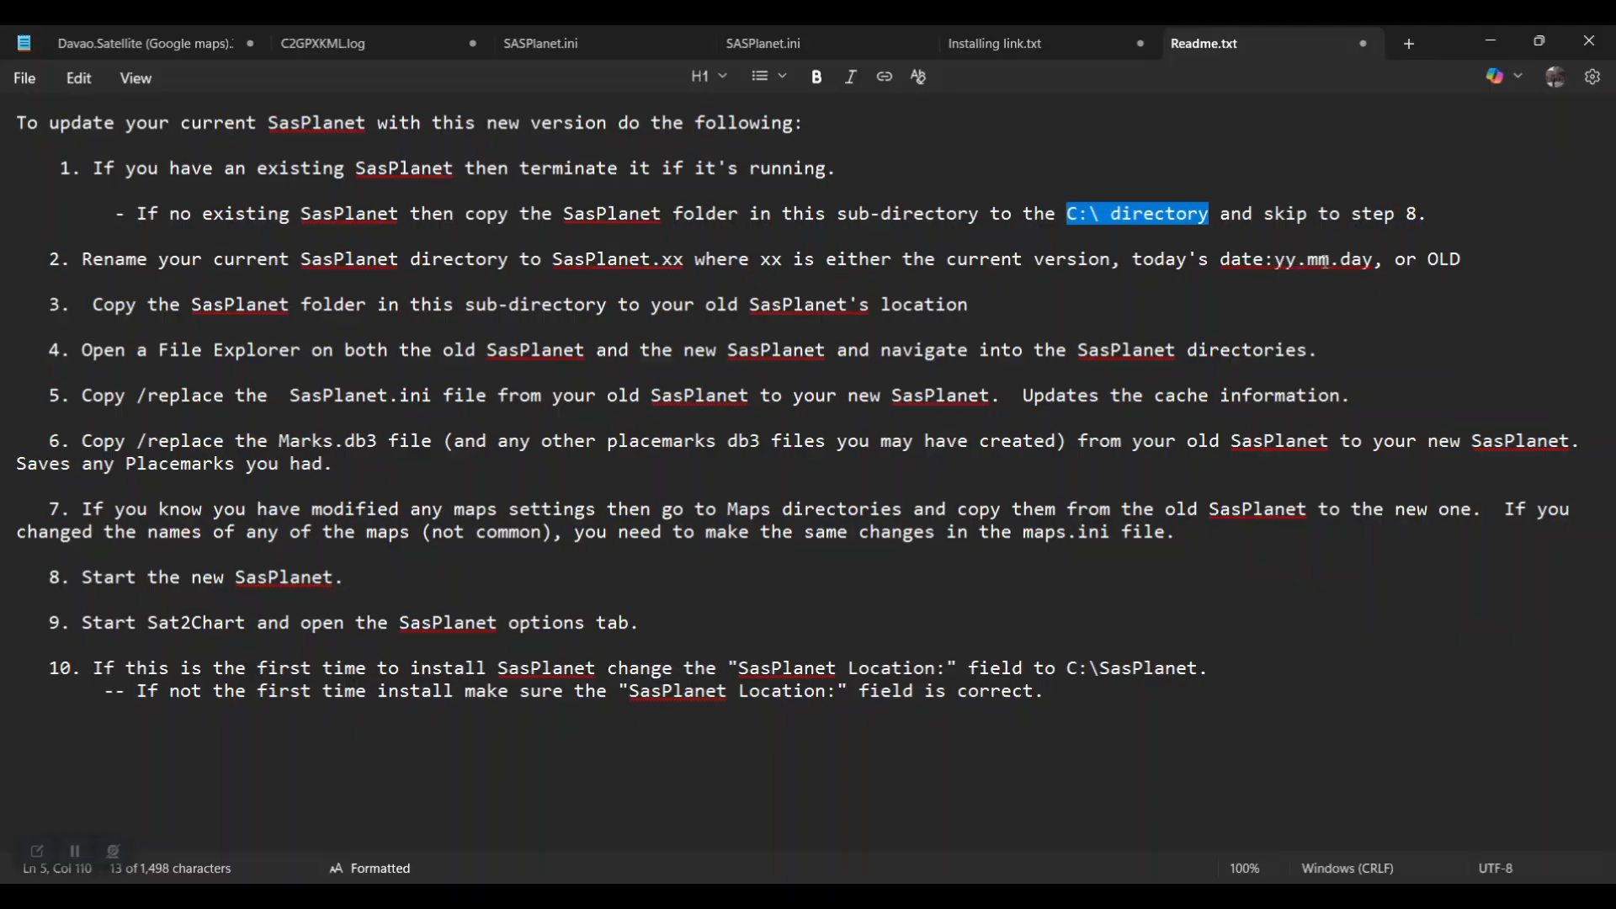
# Step: Finish reviewing the Readme and switch to the Windows (C:) folder window
pyautogui.click(1452, 259)
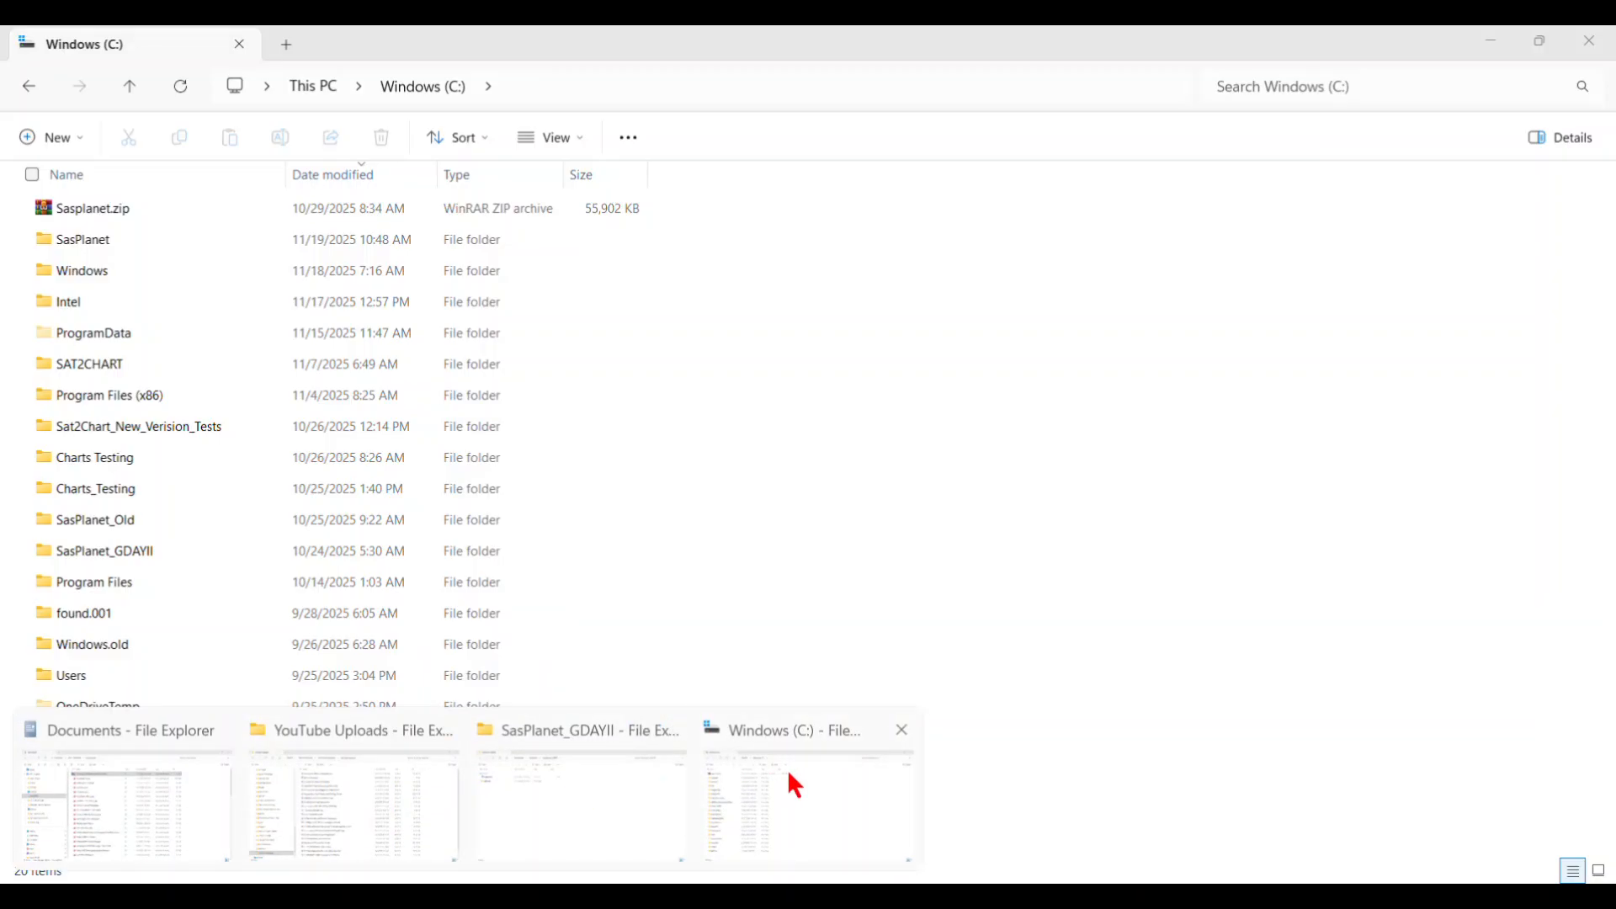
pyautogui.click(786, 769)
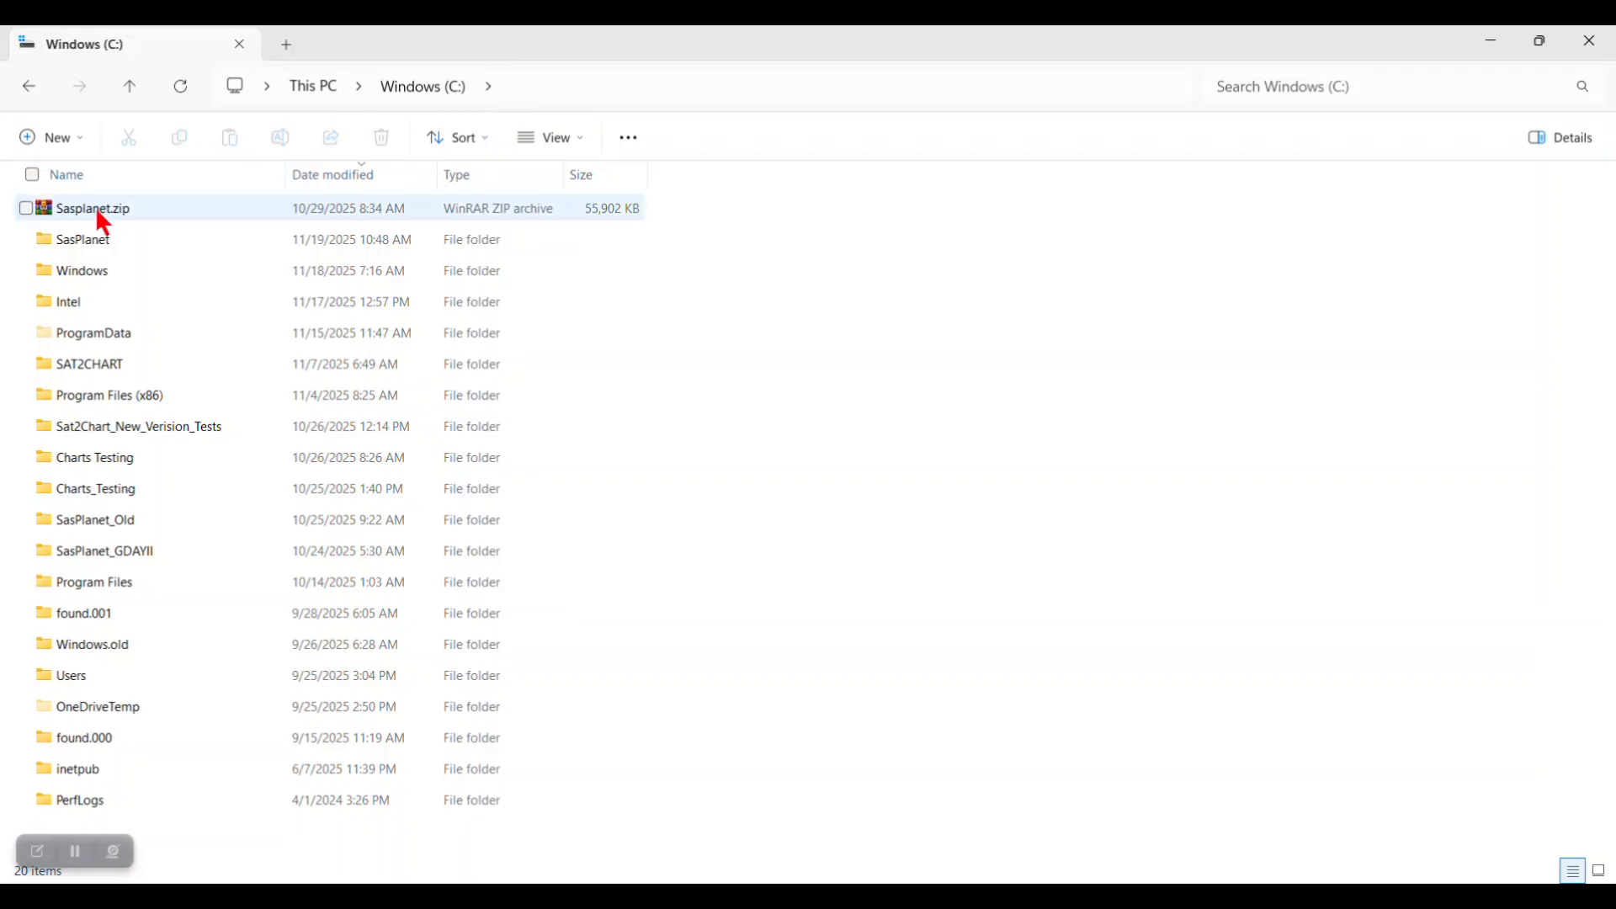
# Step: Rename the existing C:\SasPlanet folder to SasPlanet.old
pyautogui.moveTo(88, 242)
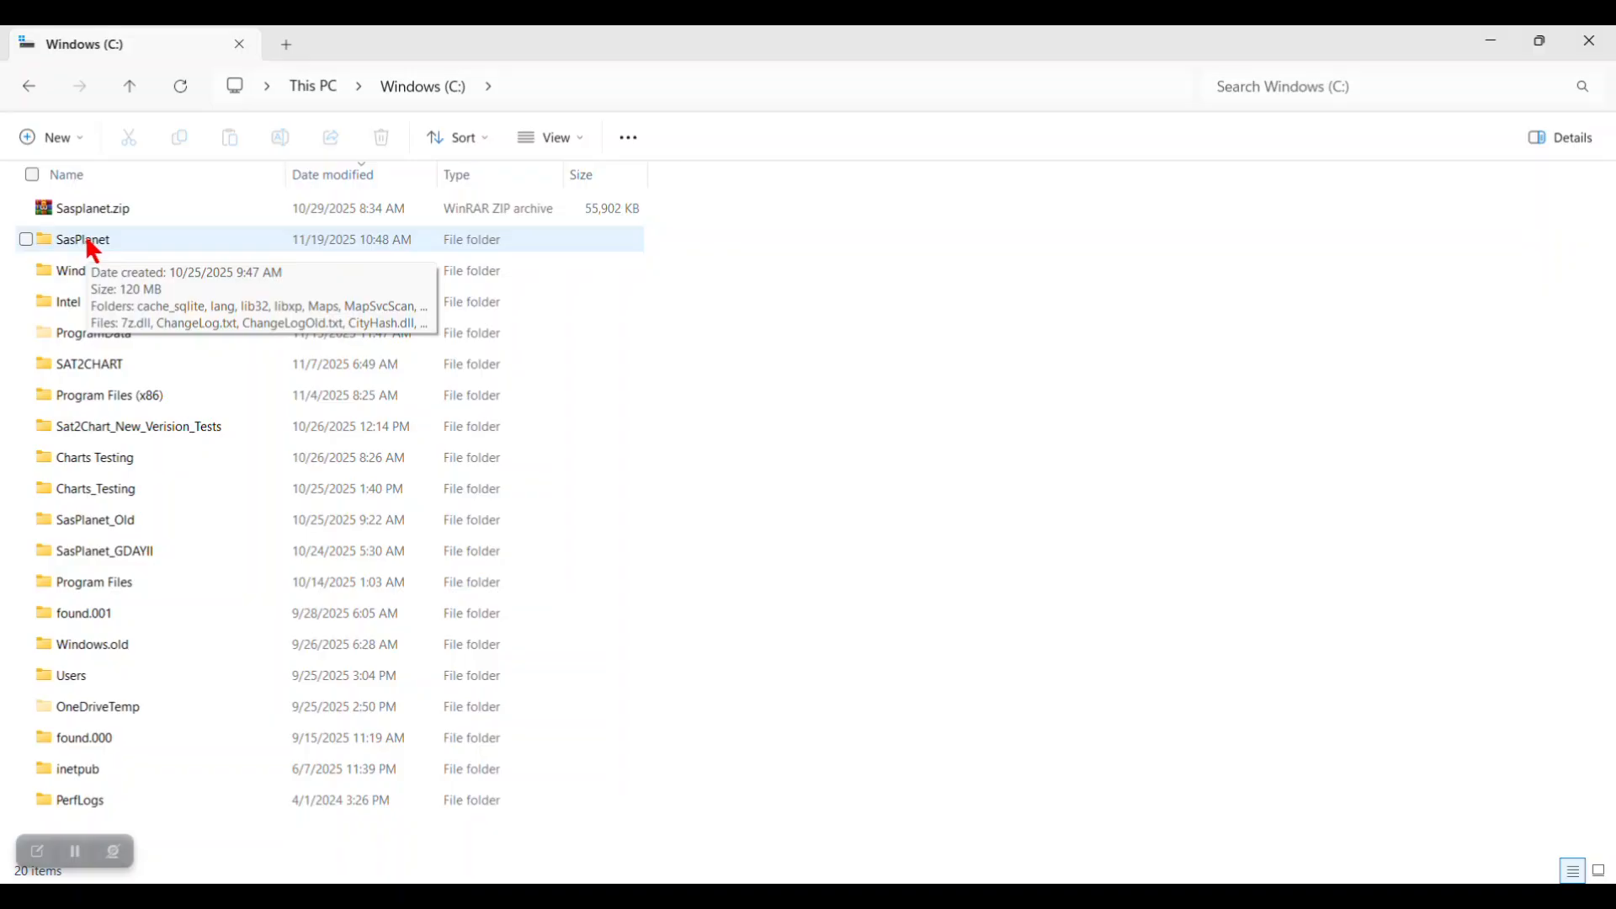
pyautogui.click(89, 242)
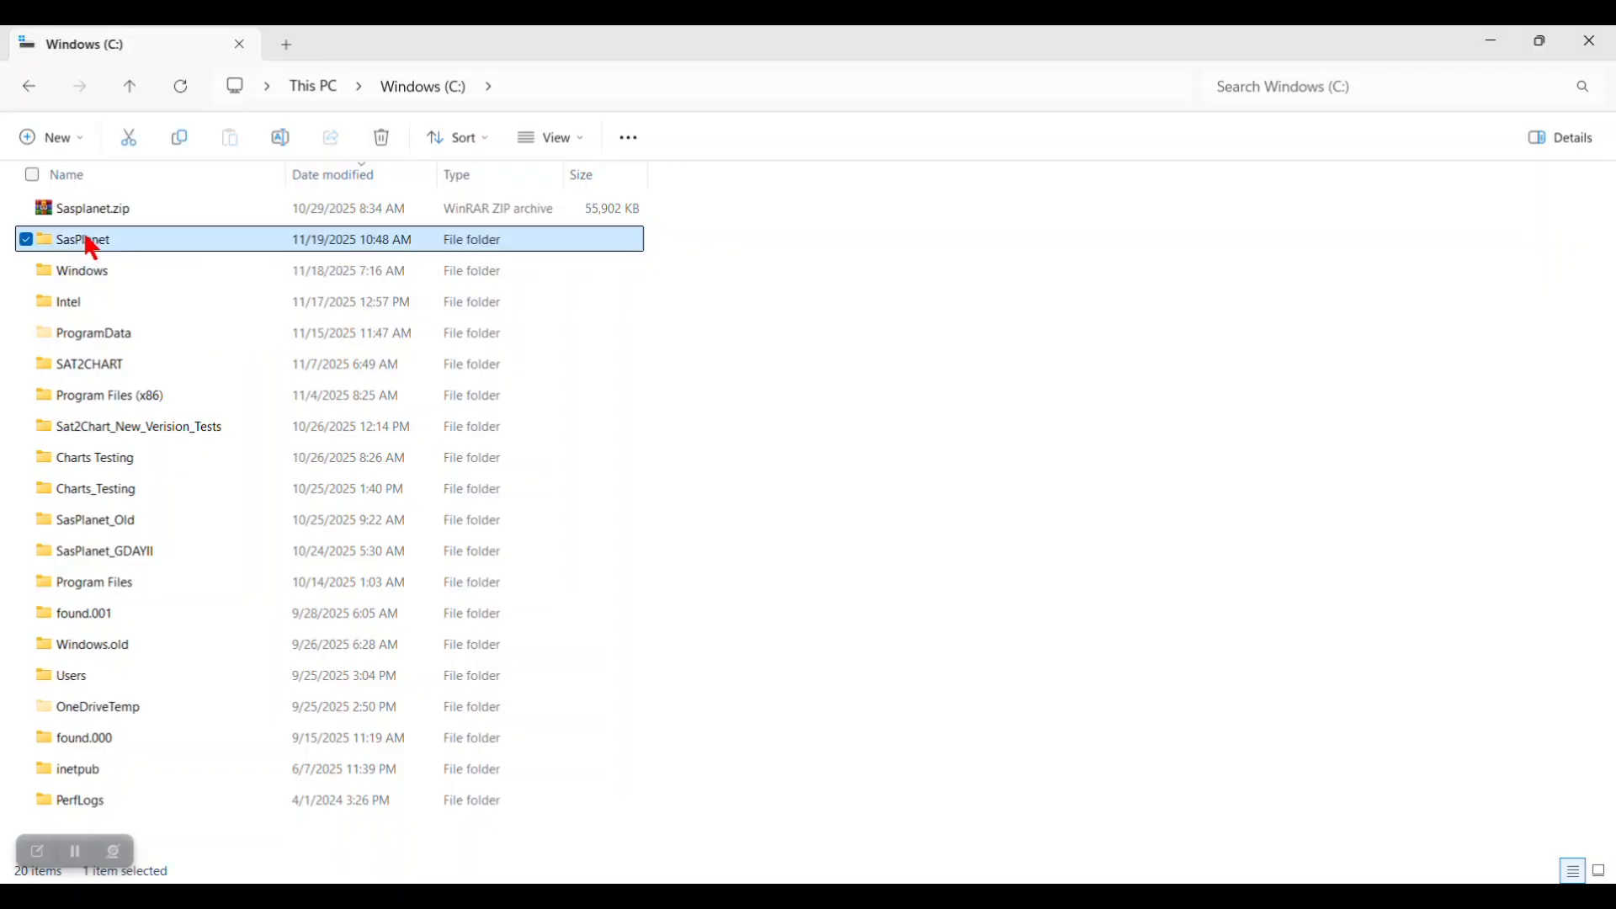
pyautogui.moveTo(89, 243)
pyautogui.rightClick(87, 240)
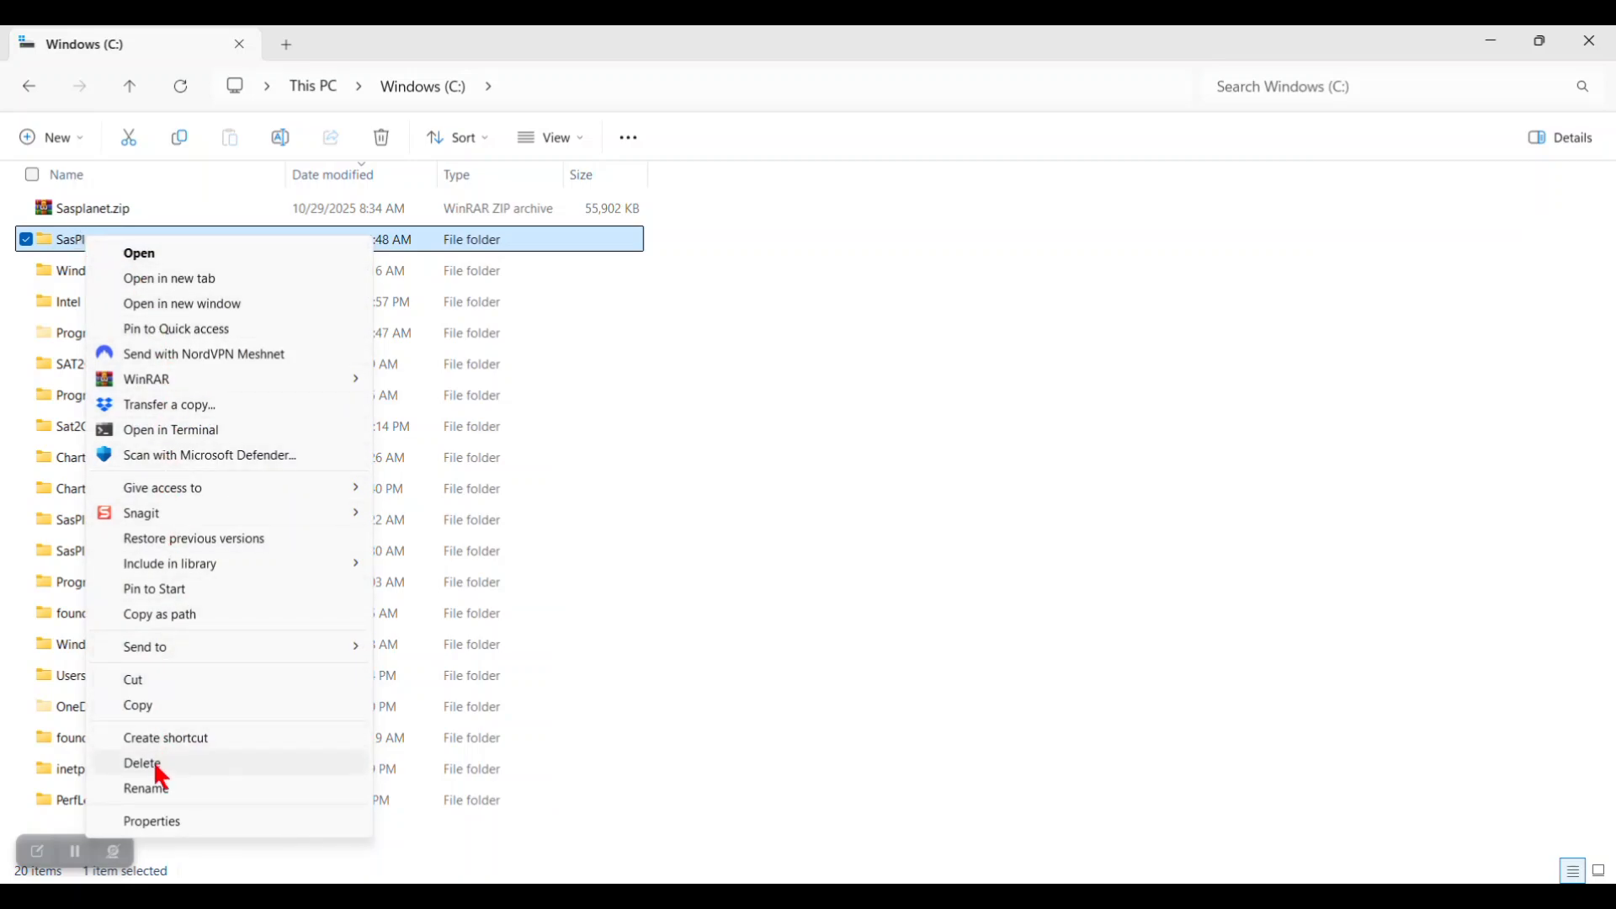
pyautogui.click(162, 793)
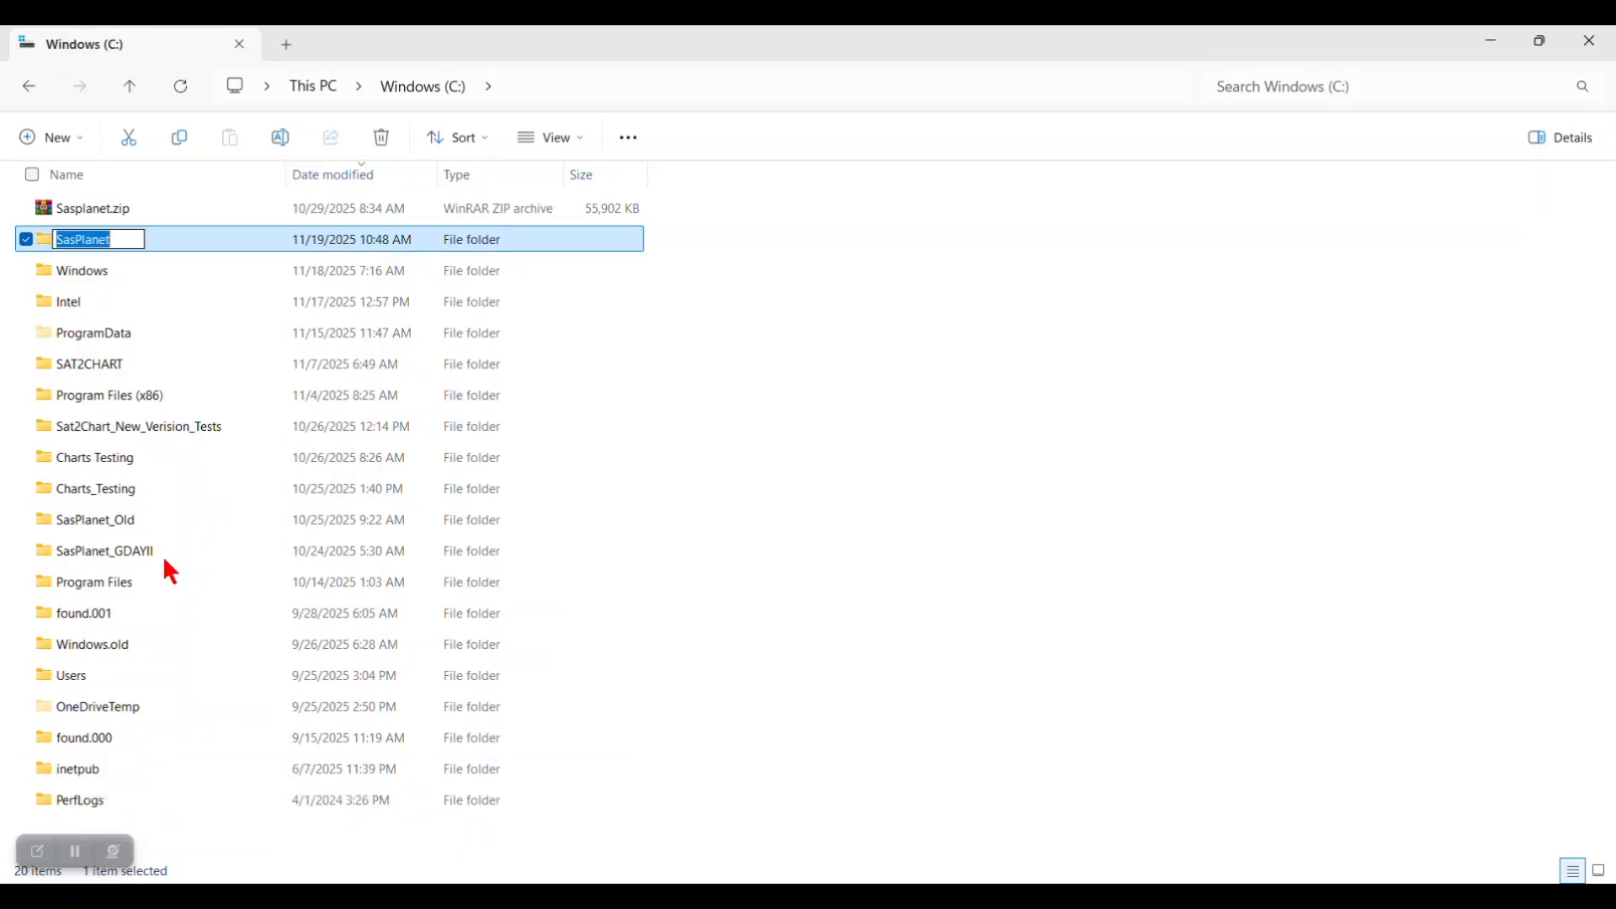
pyautogui.click(123, 239)
pyautogui.write('.old')
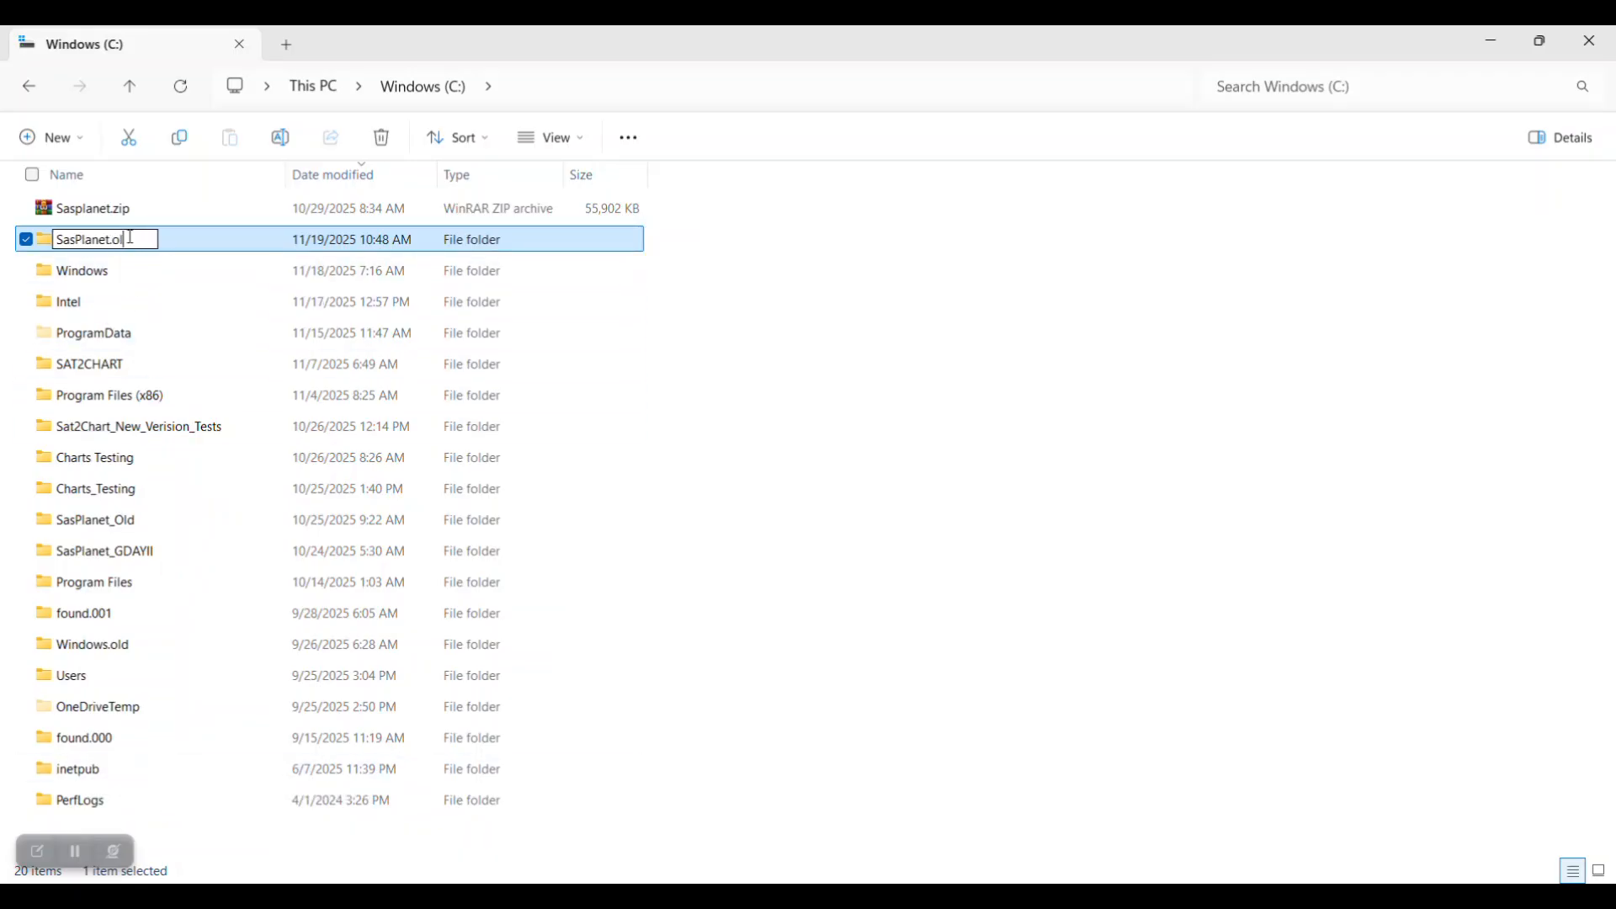
pyautogui.press('Return')
pyautogui.click(211, 302)
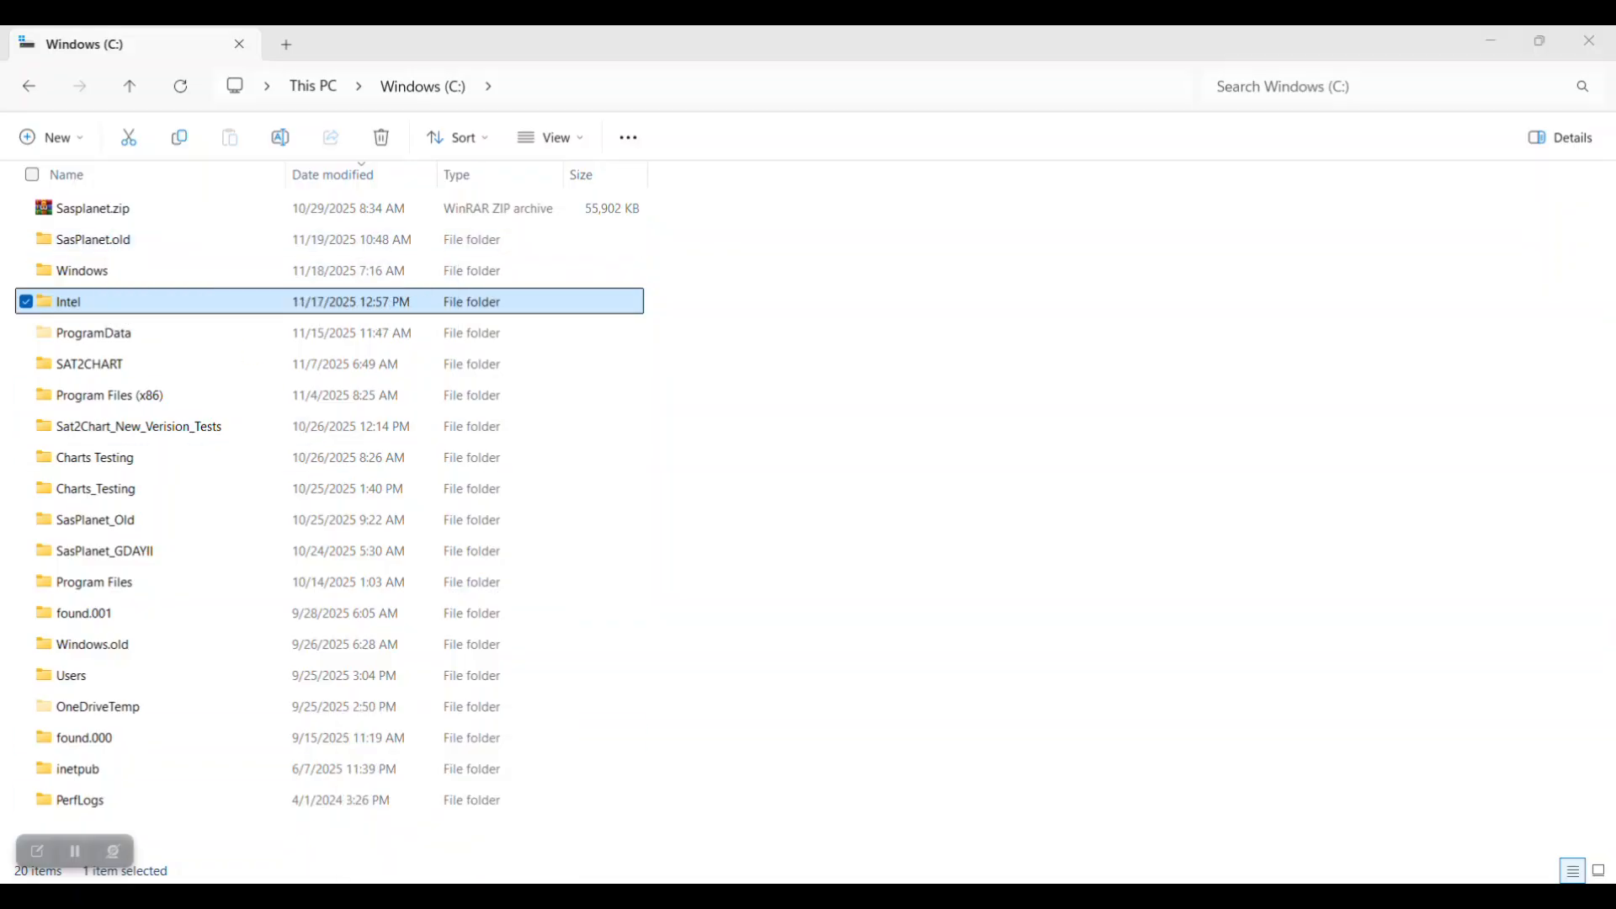
pyautogui.click(449, 900)
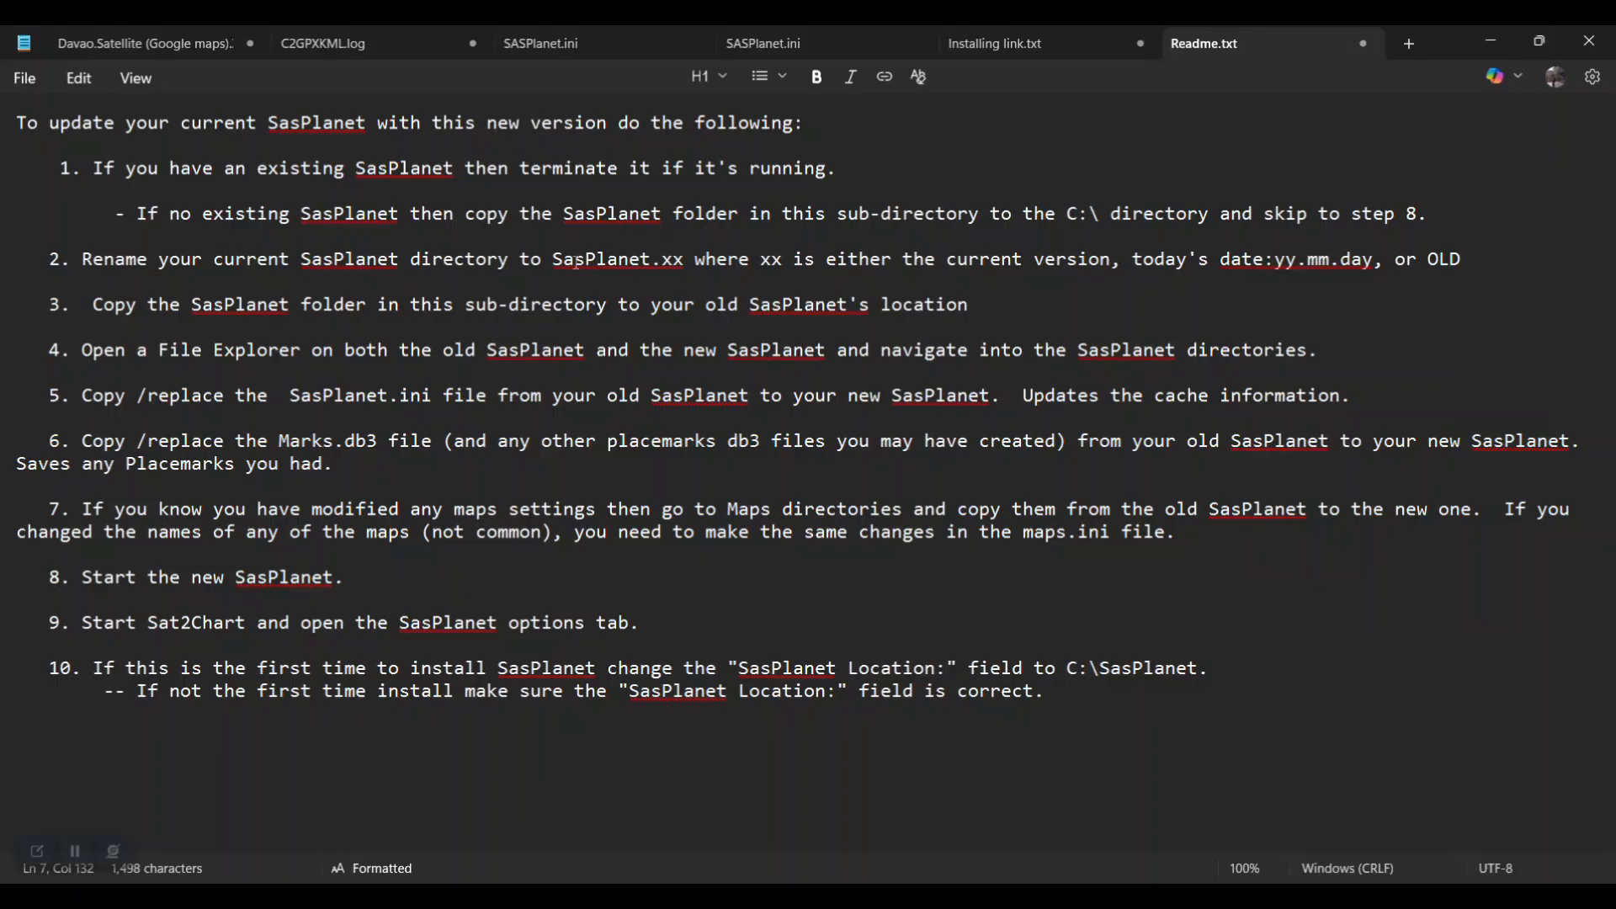
# Step: Highlight Readme step 3, then switch to the SasPlanet_GDAYII folder window
pyautogui.moveTo(94, 305); pyautogui.dragTo(989, 306)
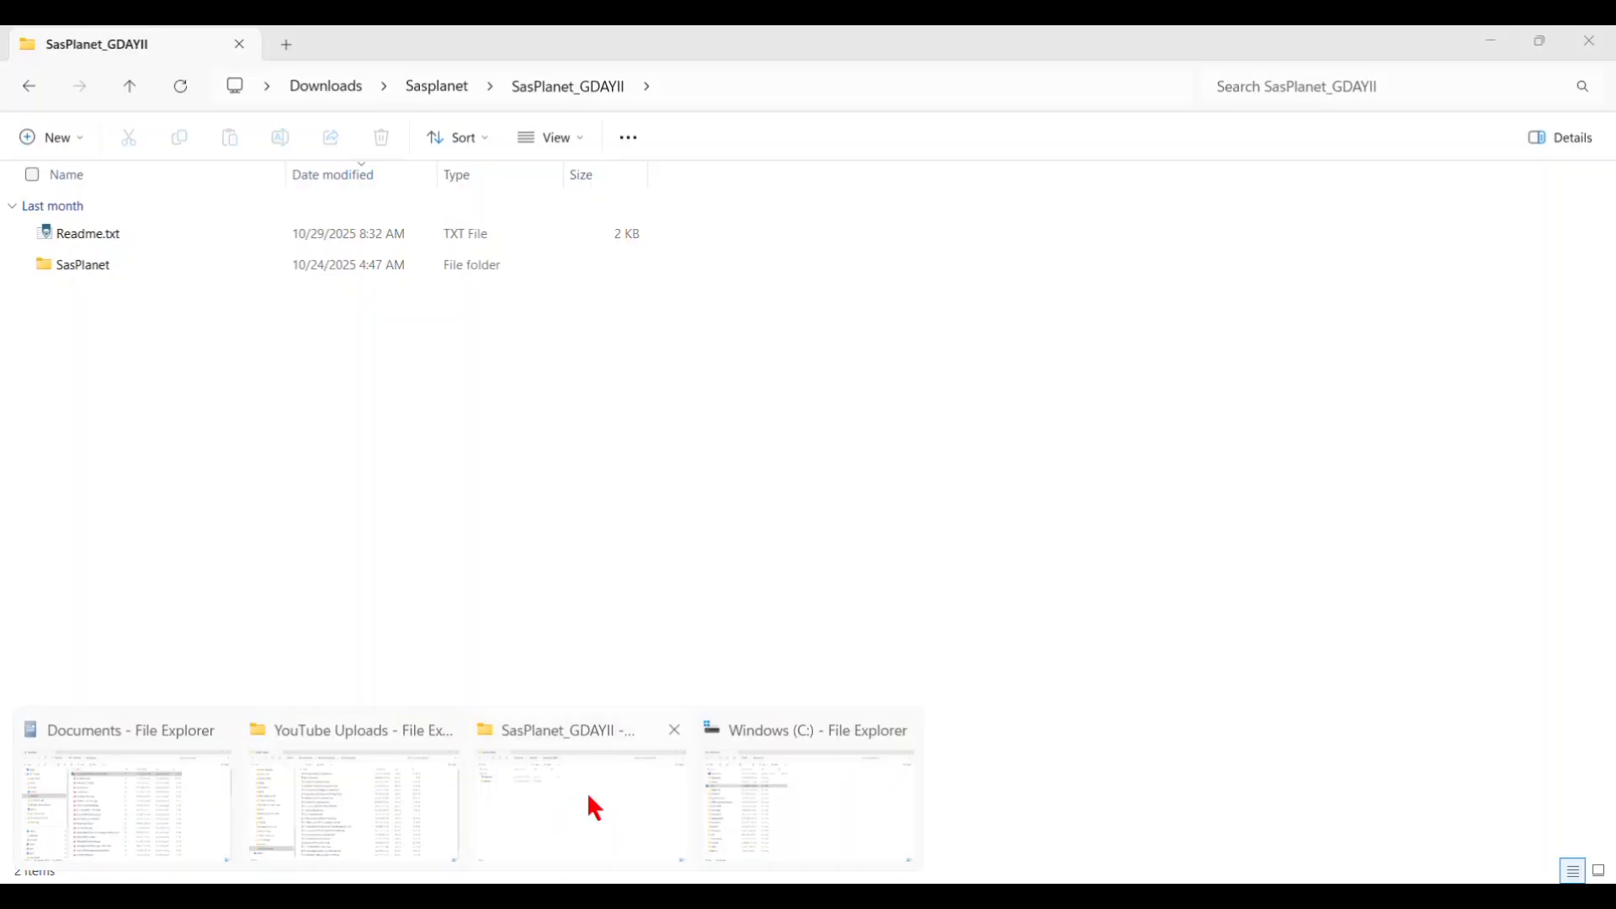
pyautogui.click(595, 808)
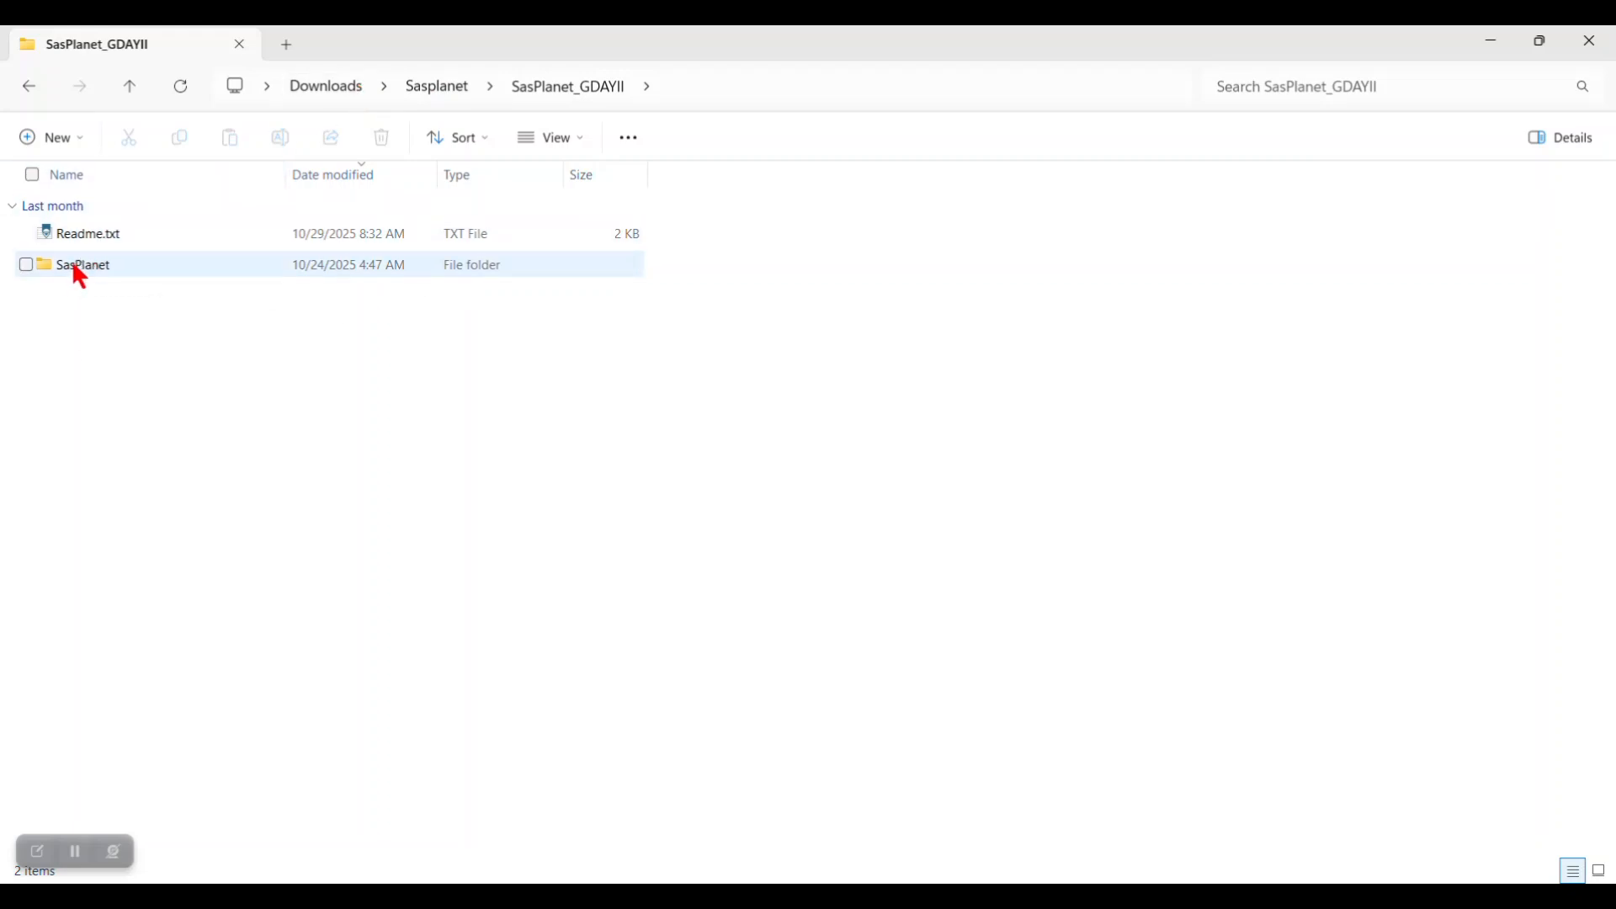
# Step: Copy the new SasPlanet folder from SasPlanet_GDAYII into the root of C:\
pyautogui.moveTo(76, 269)
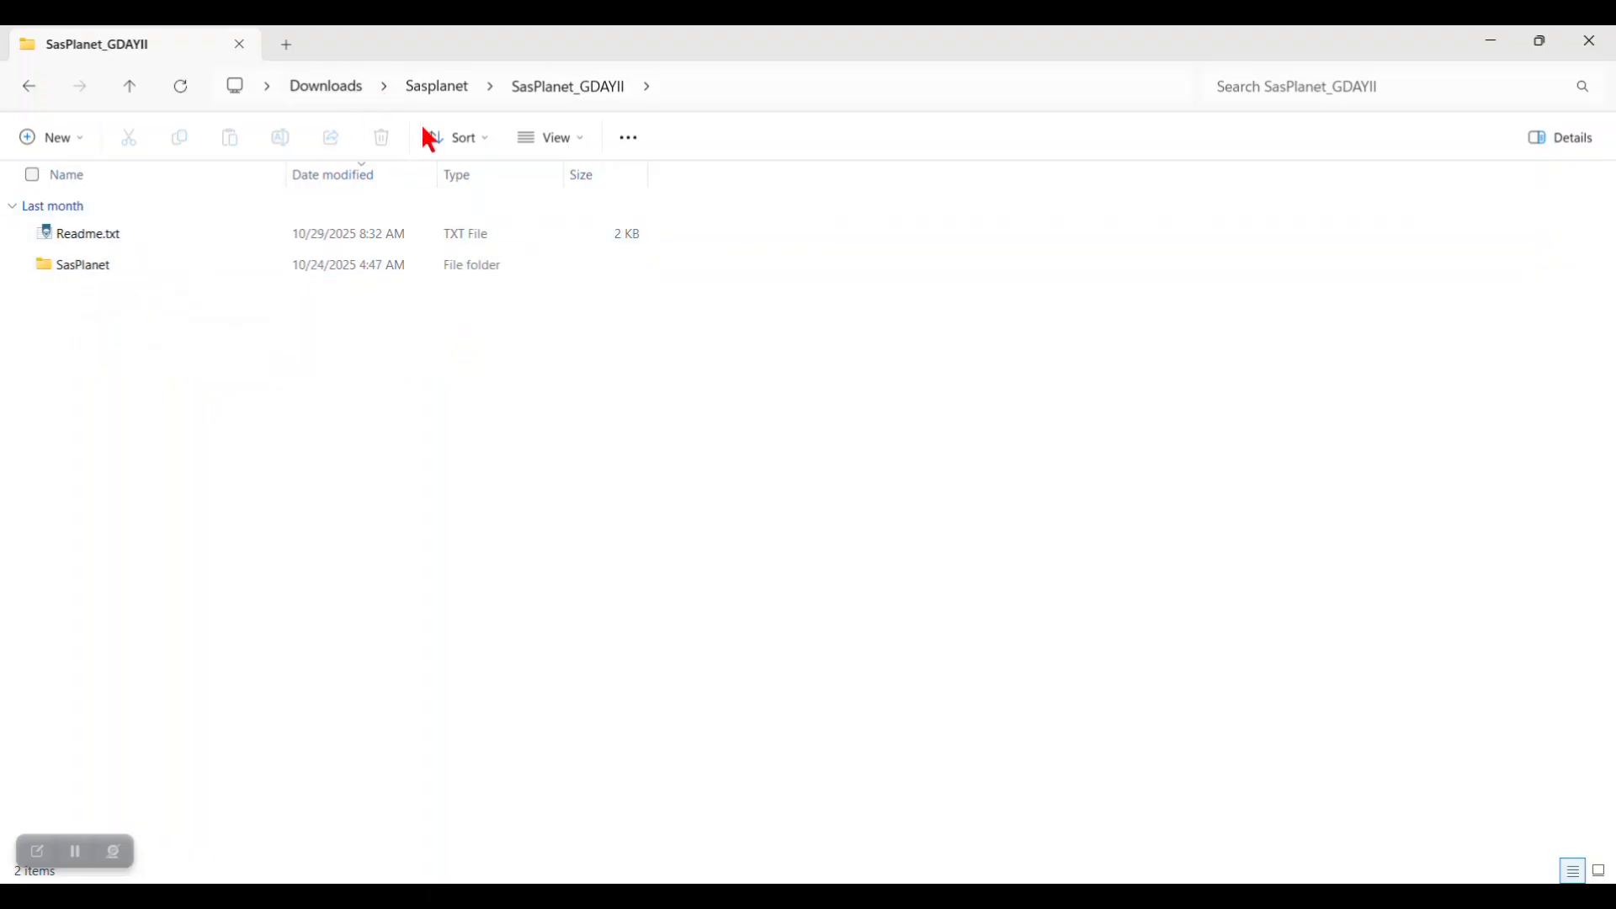
pyautogui.click(94, 264)
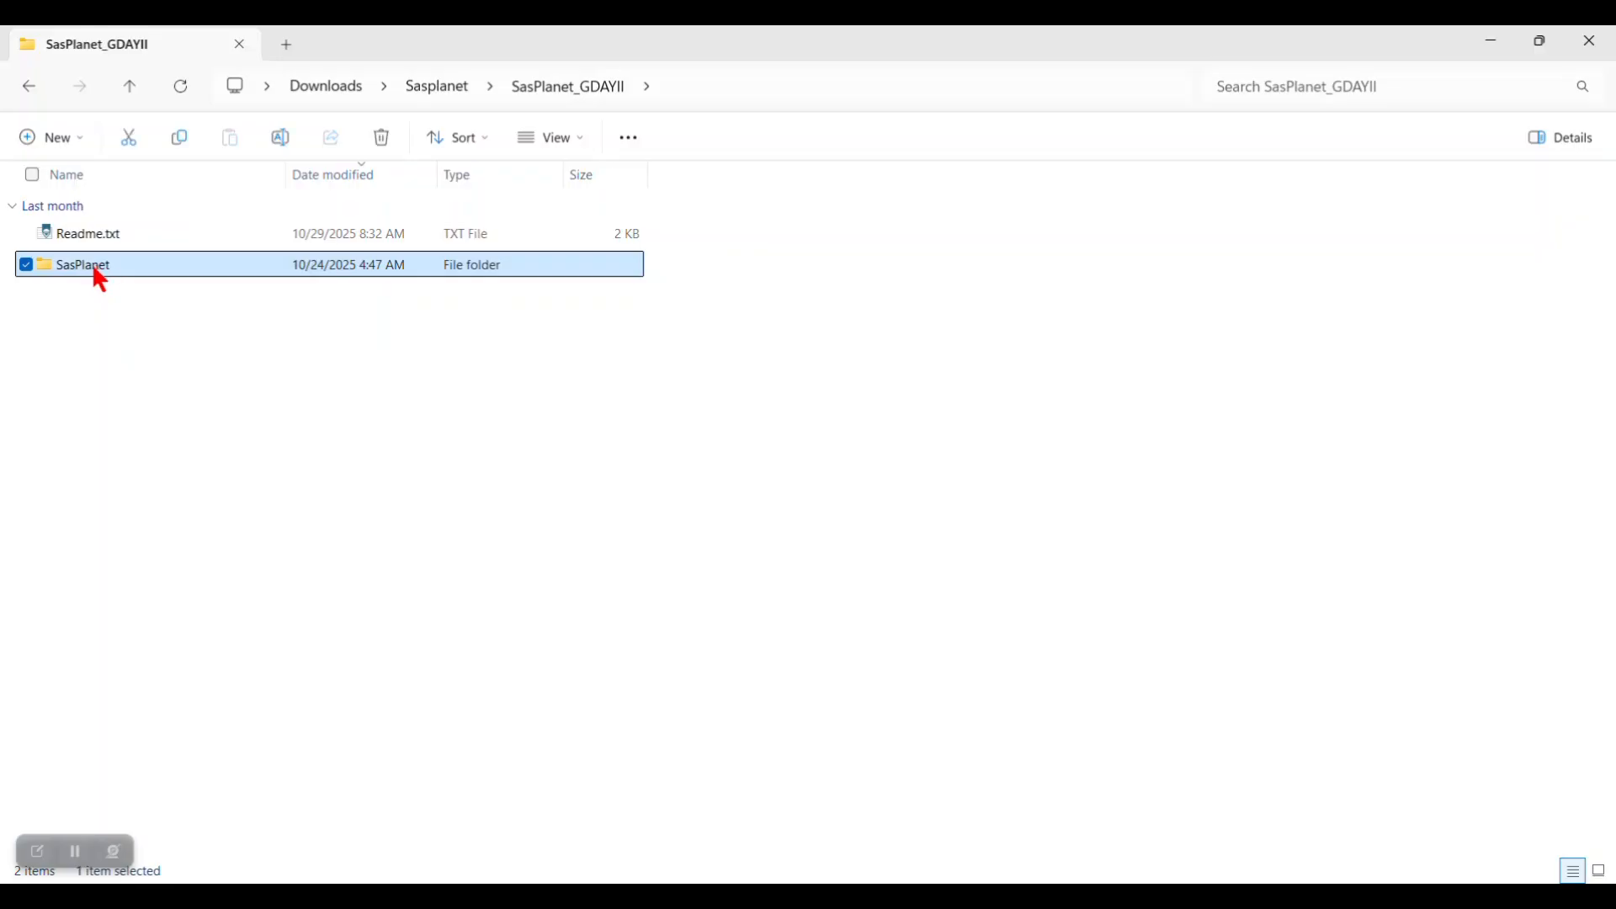
pyautogui.rightClick(94, 268)
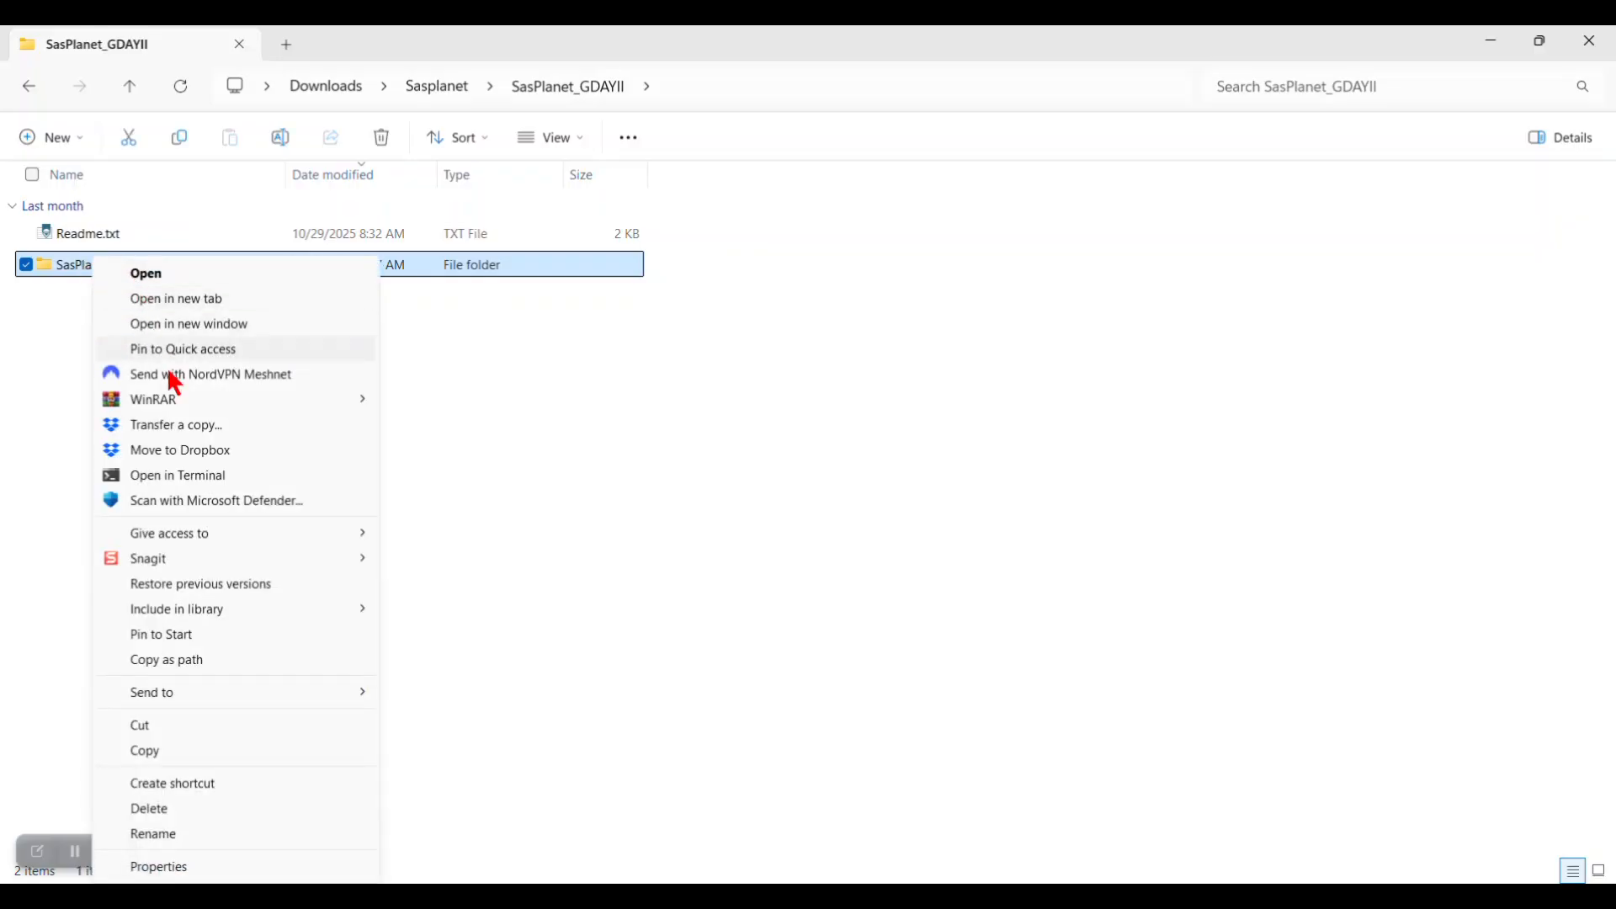
pyautogui.click(164, 753)
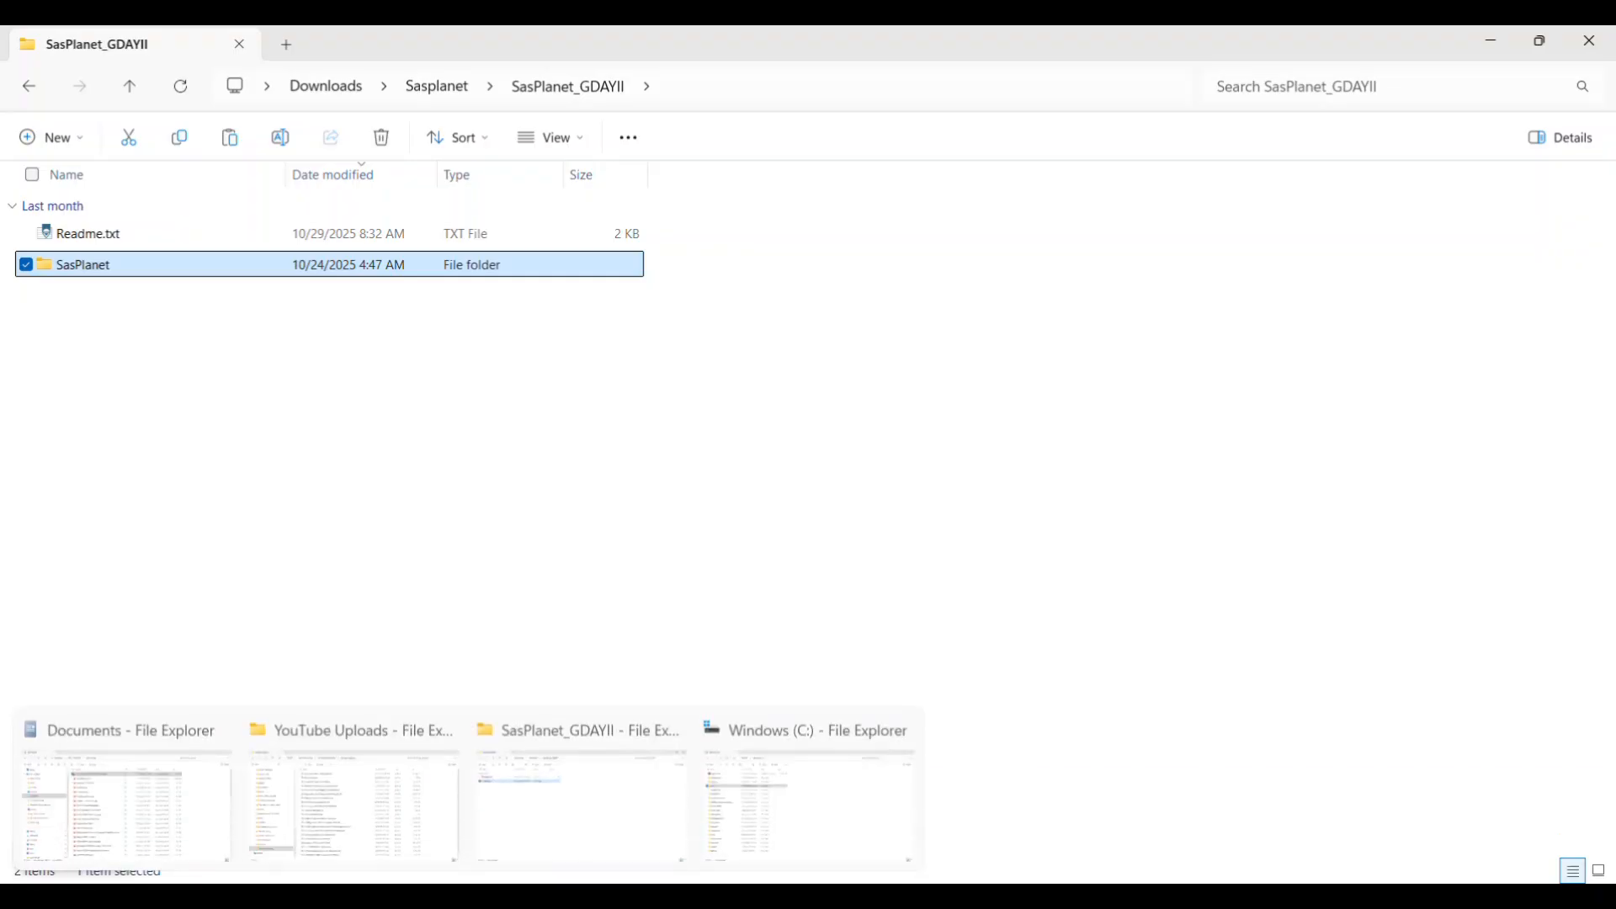
pyautogui.click(830, 800)
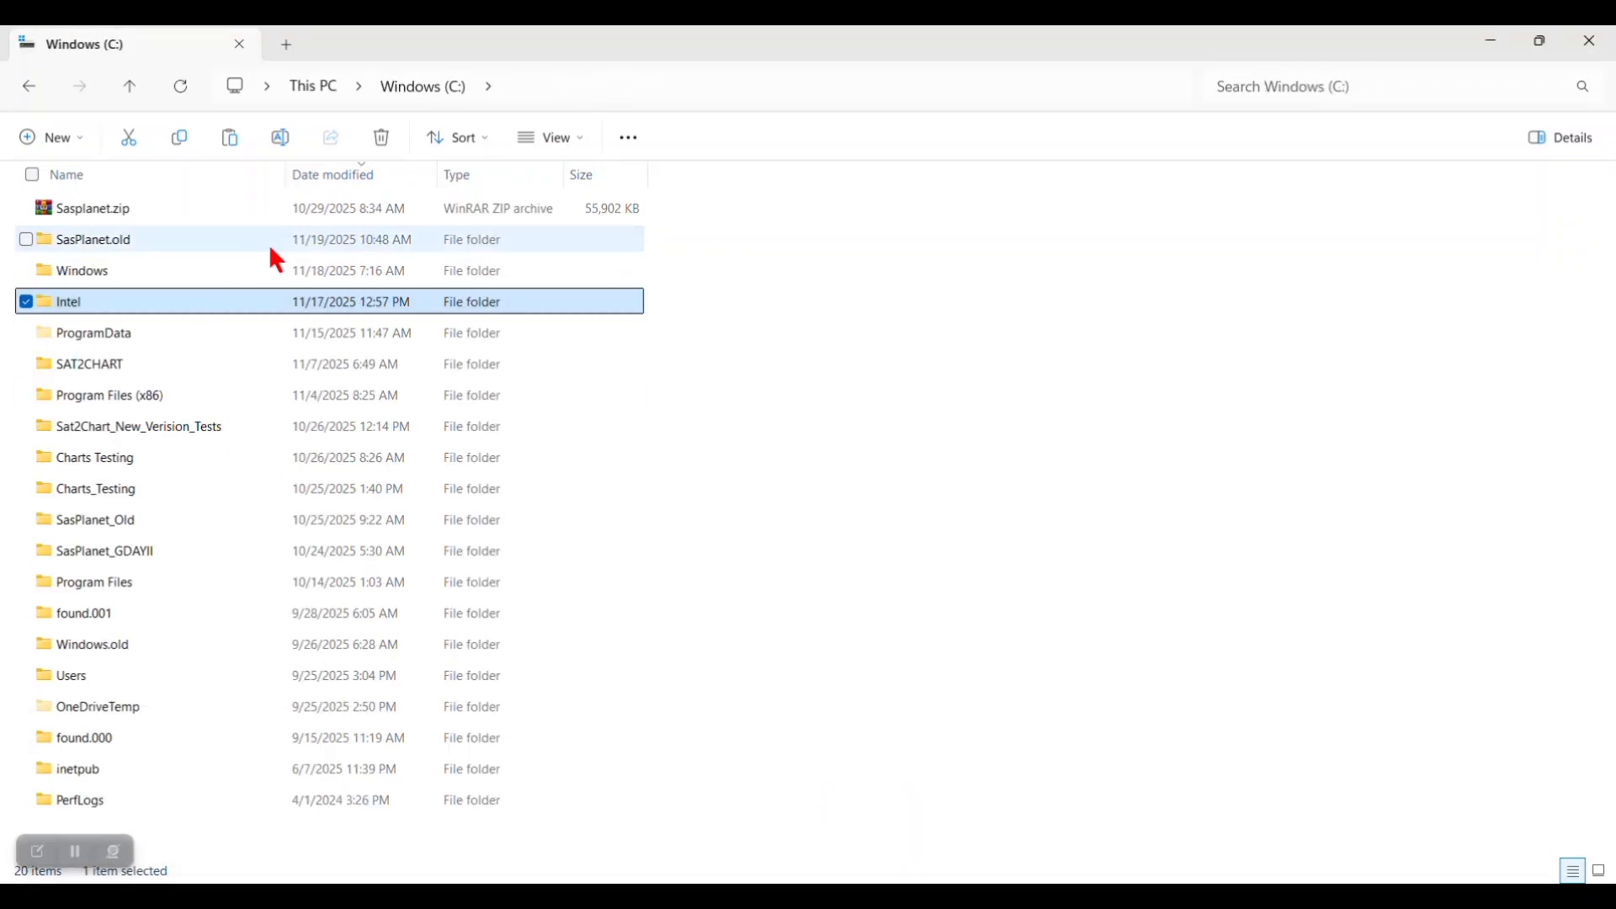
pyautogui.click(240, 265)
pyautogui.rightClick(241, 264)
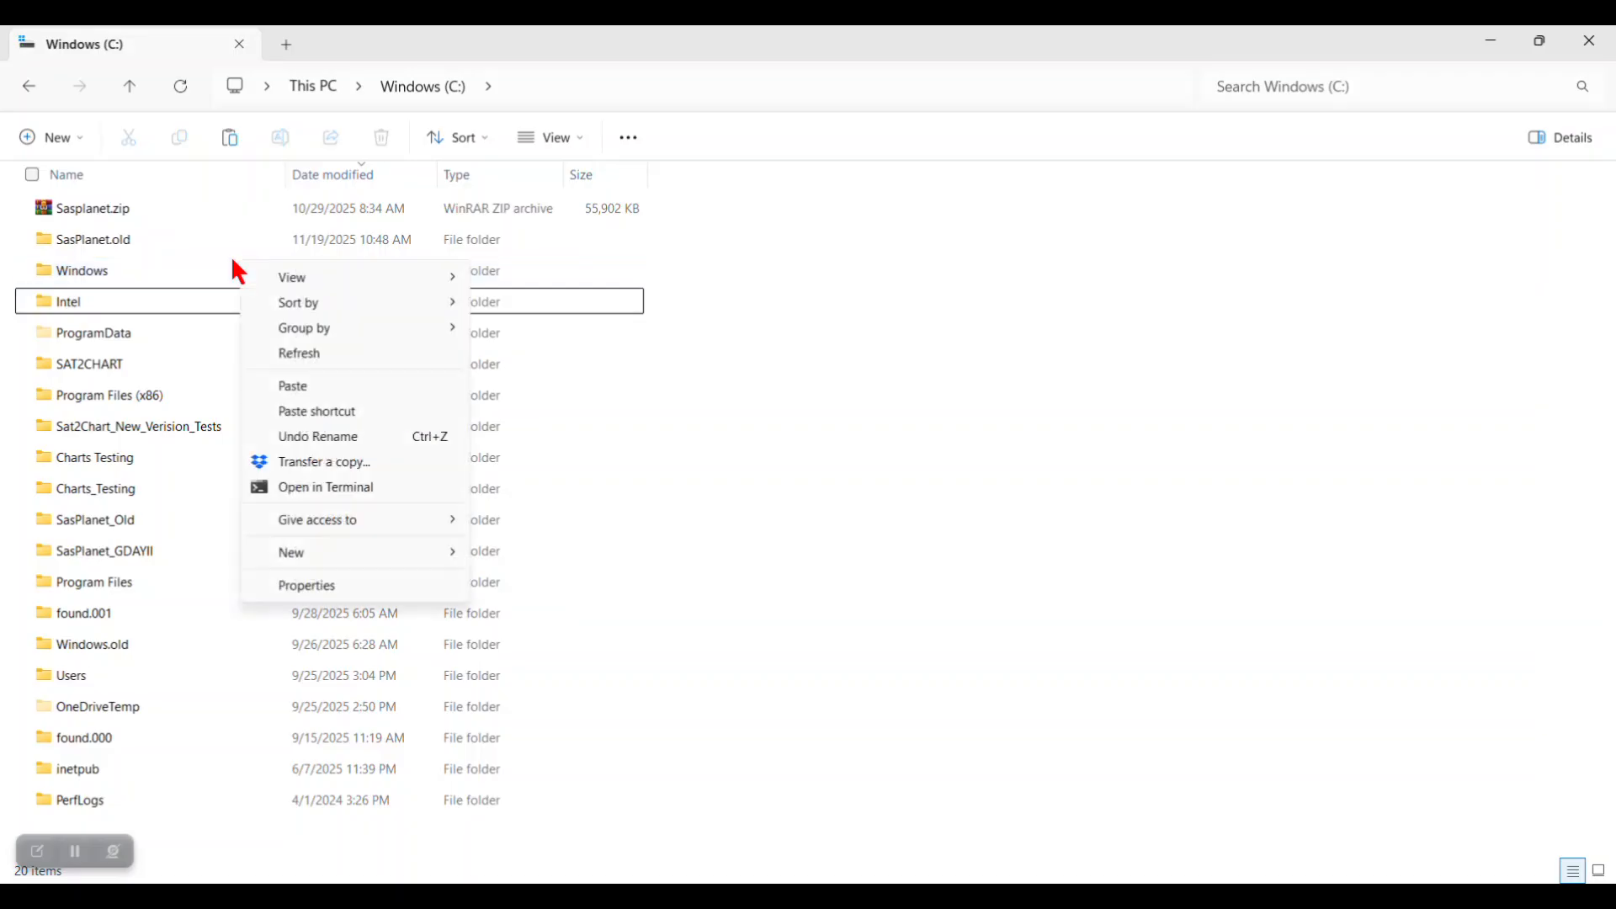
pyautogui.click(303, 389)
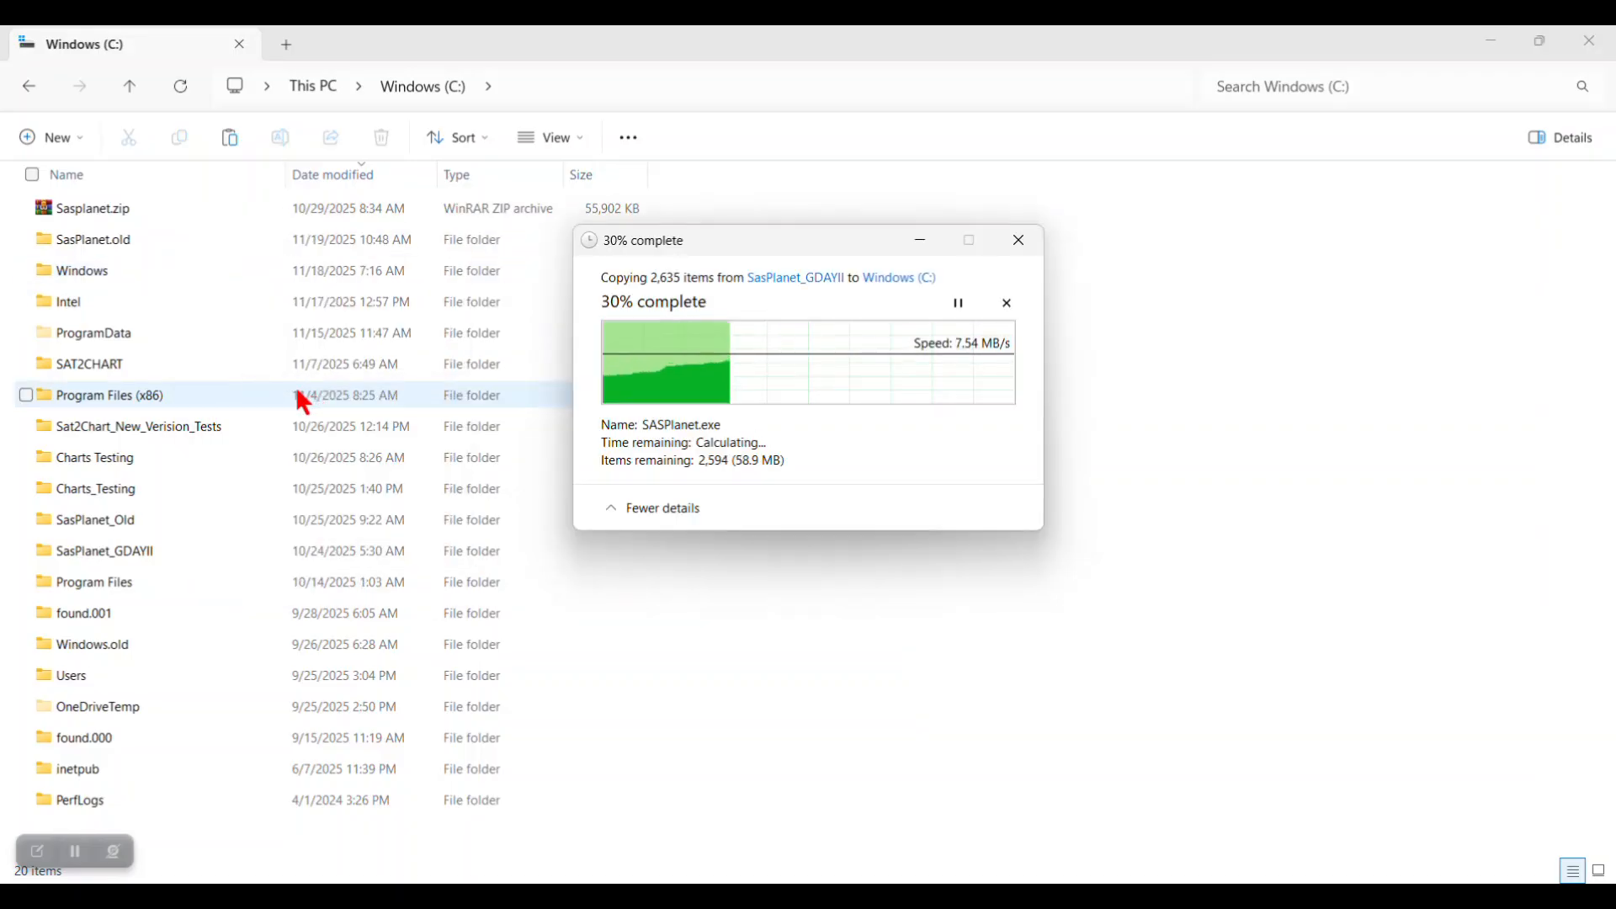
pyautogui.click(144, 242)
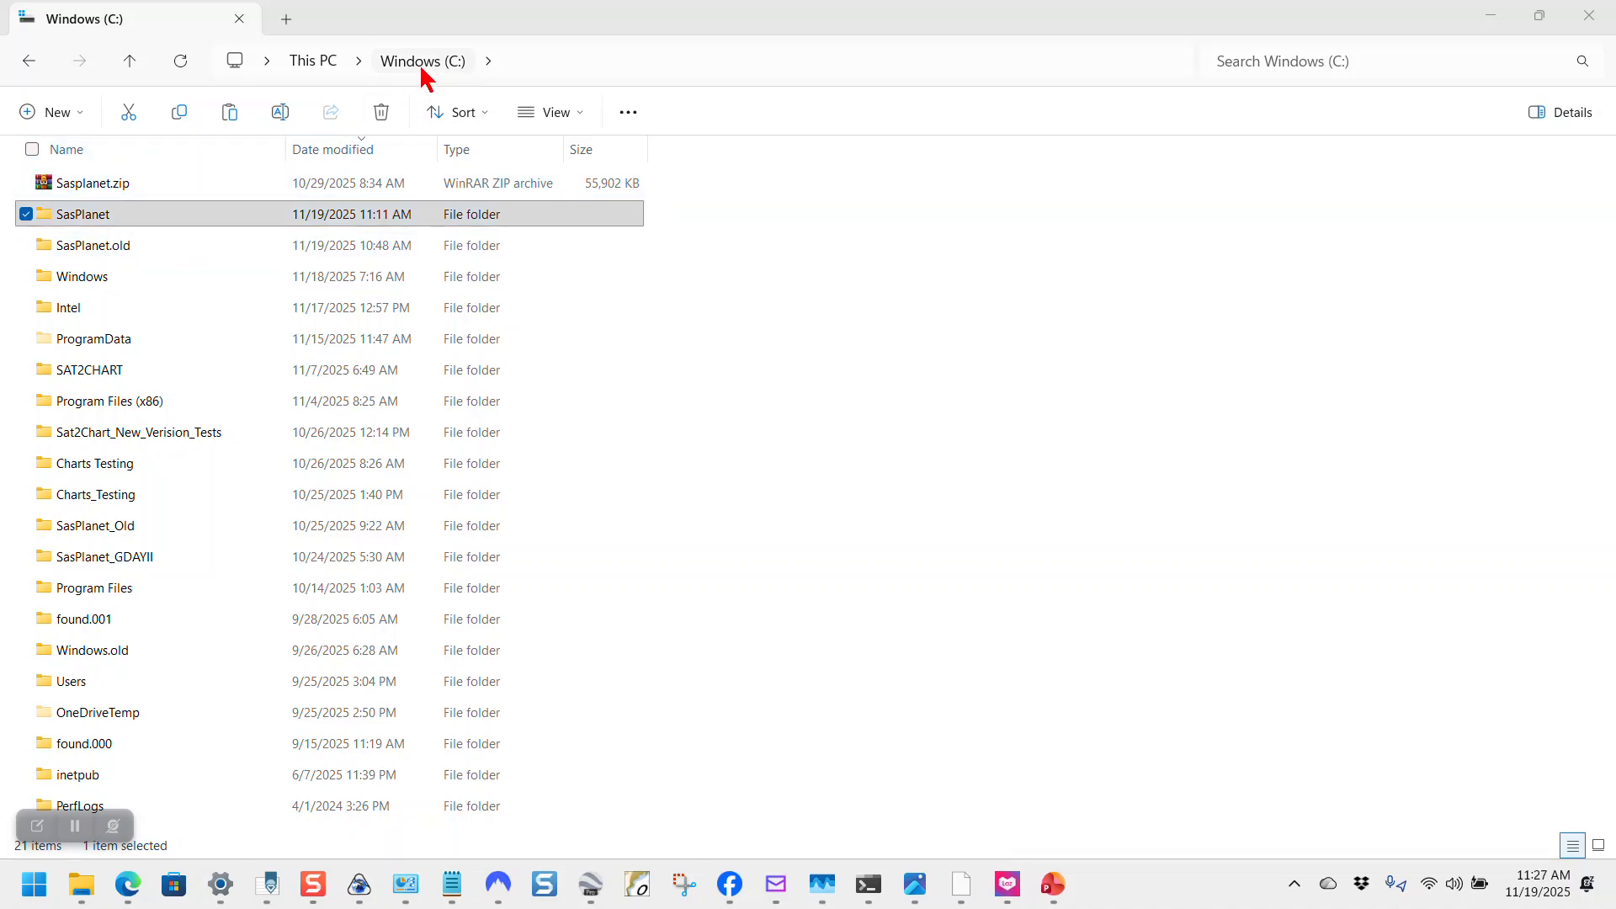
pyautogui.click(102, 215)
# Step: Highlight Readme step 4 about opening both the old and new SasPlanet folders
pyautogui.click(447, 897)
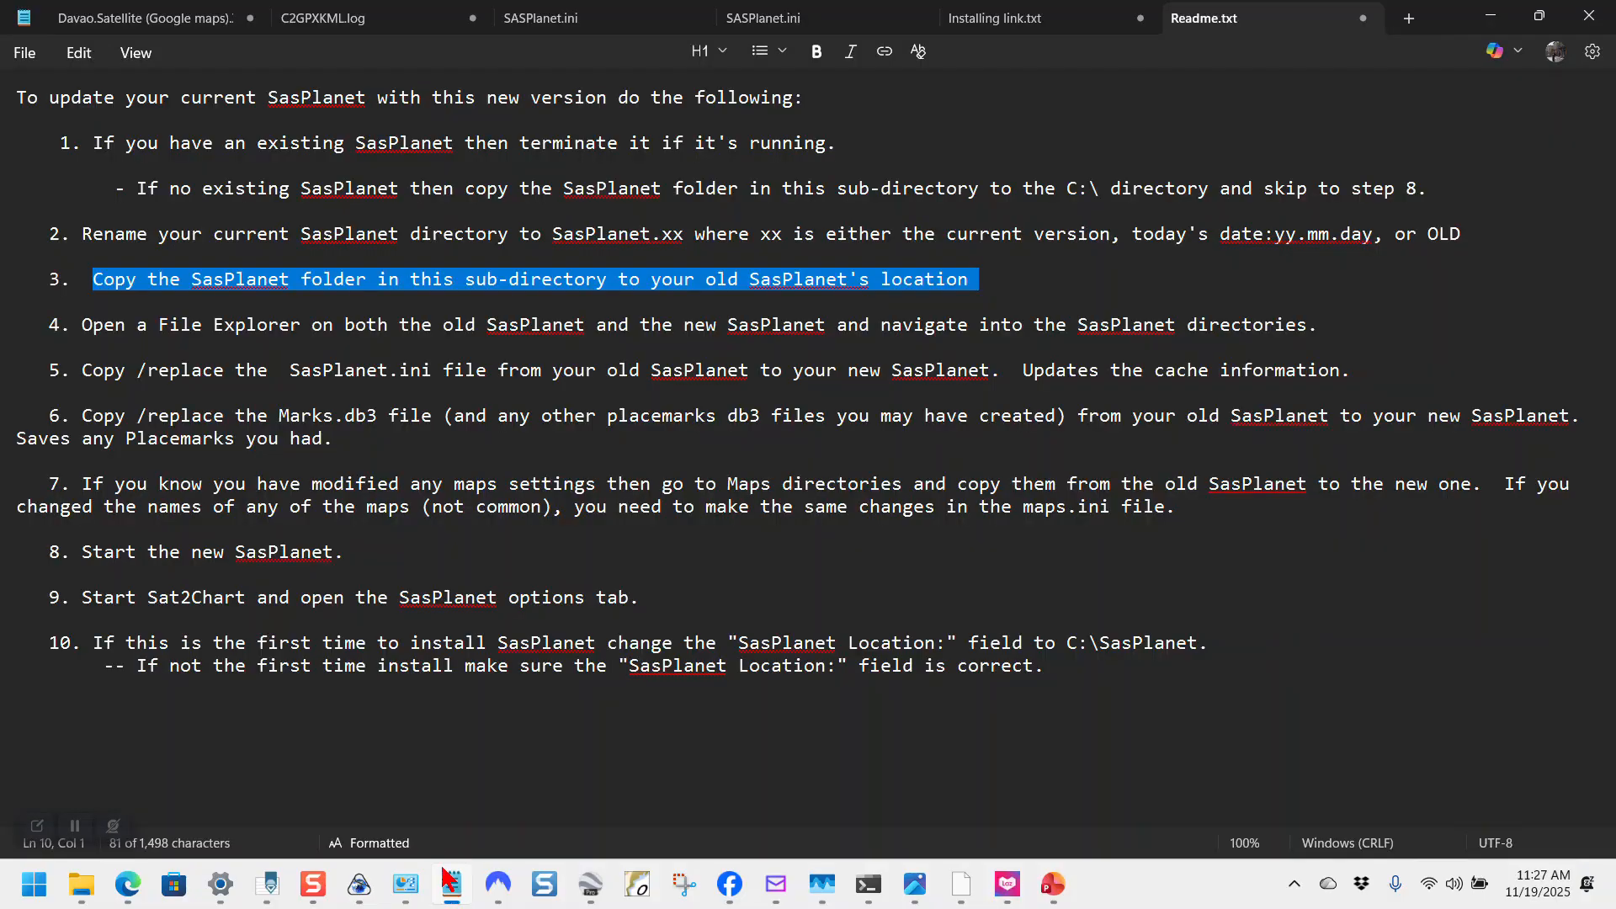
pyautogui.moveTo(74, 328); pyautogui.dragTo(1345, 314)
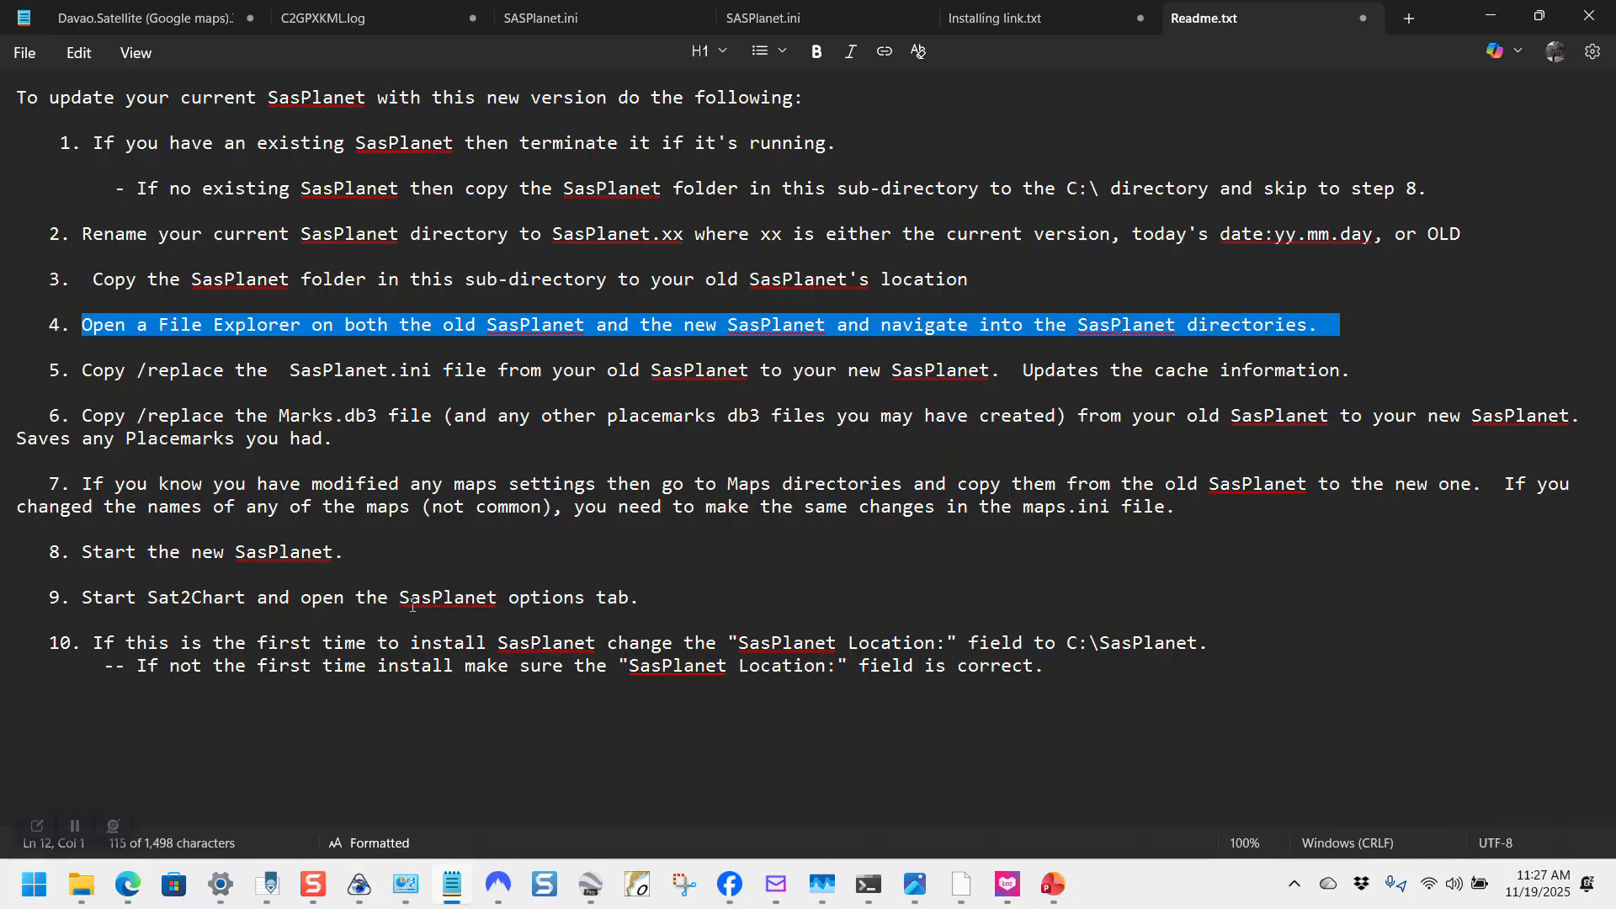
pyautogui.moveTo(81, 884)
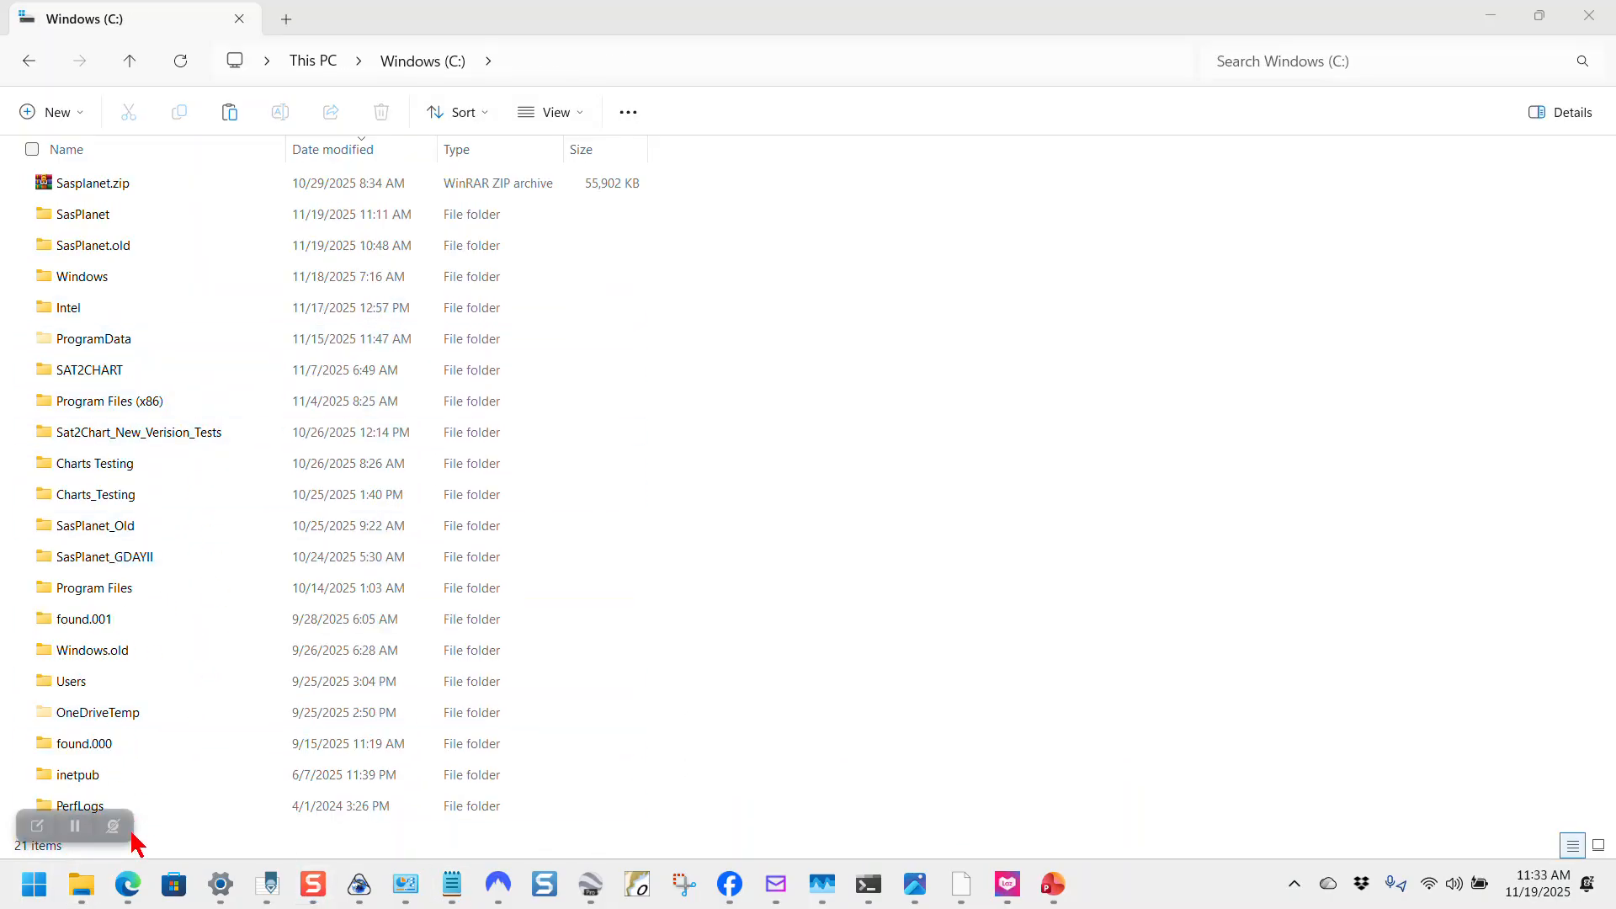
# Step: Open both the SasPlanet.old and new C:\SasPlanet folders, then return to the Readme
pyautogui.moveTo(95, 897)
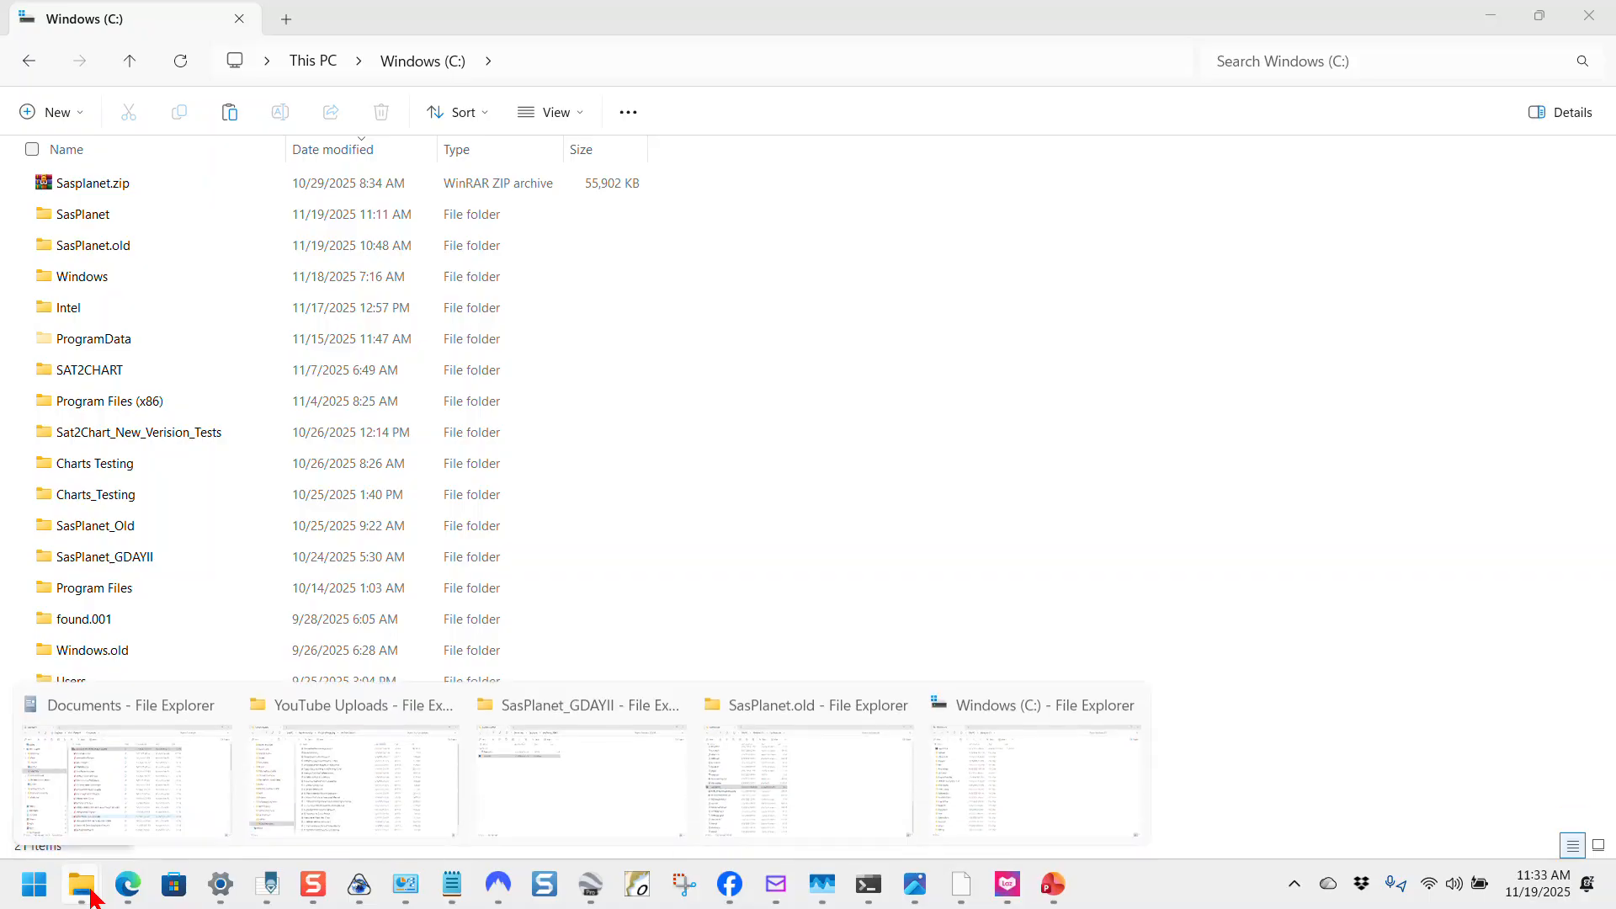
pyautogui.click(836, 806)
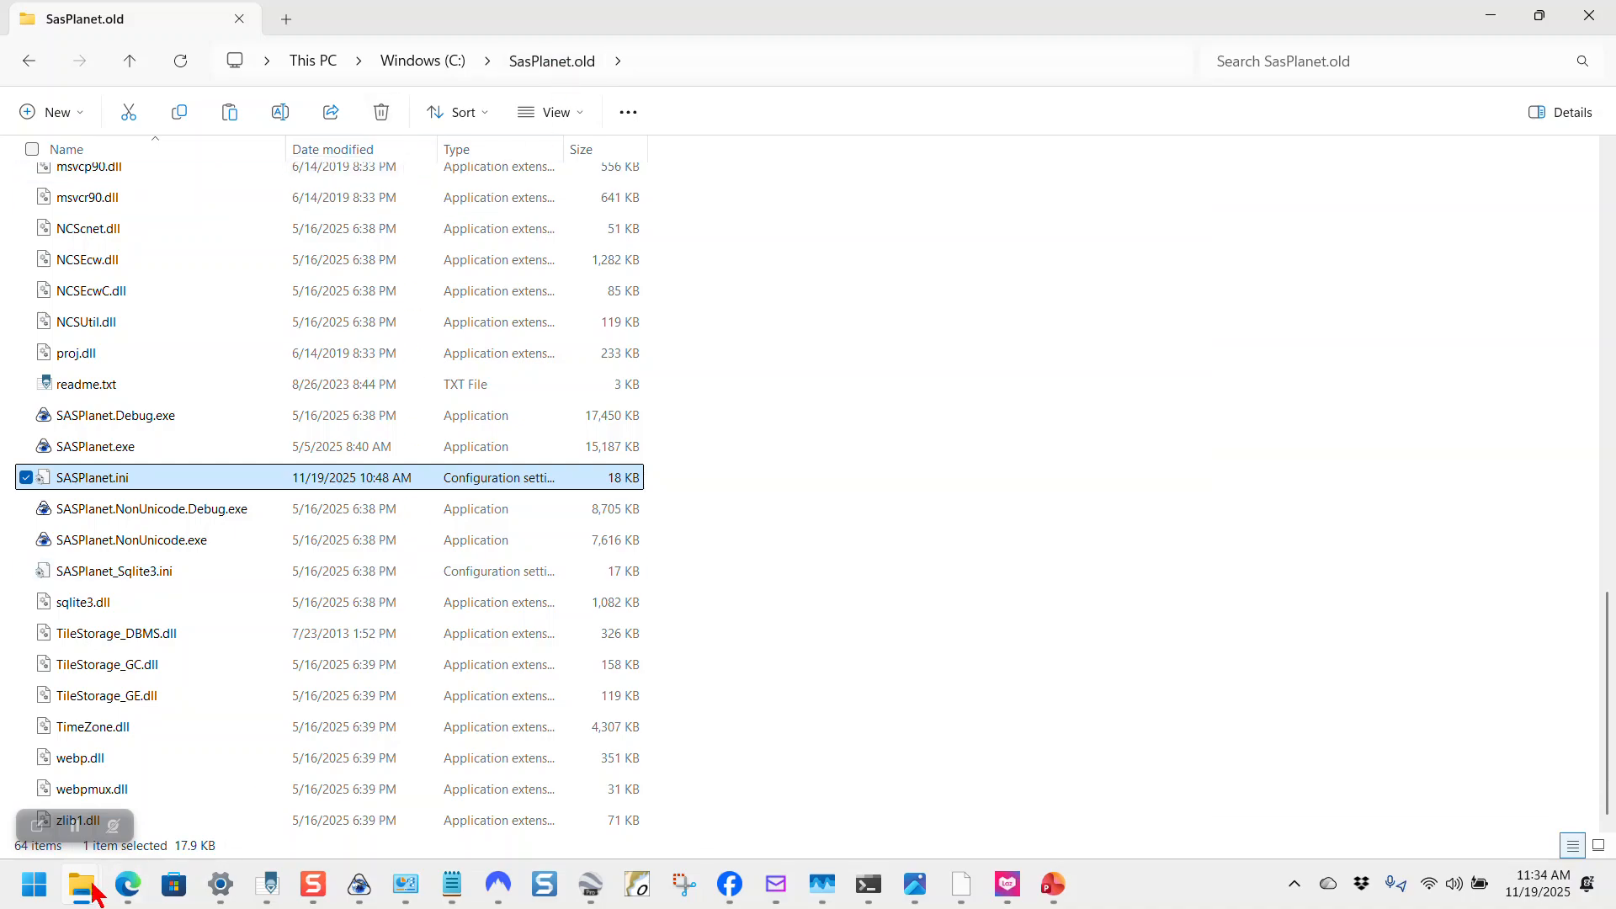
pyautogui.moveTo(95, 892)
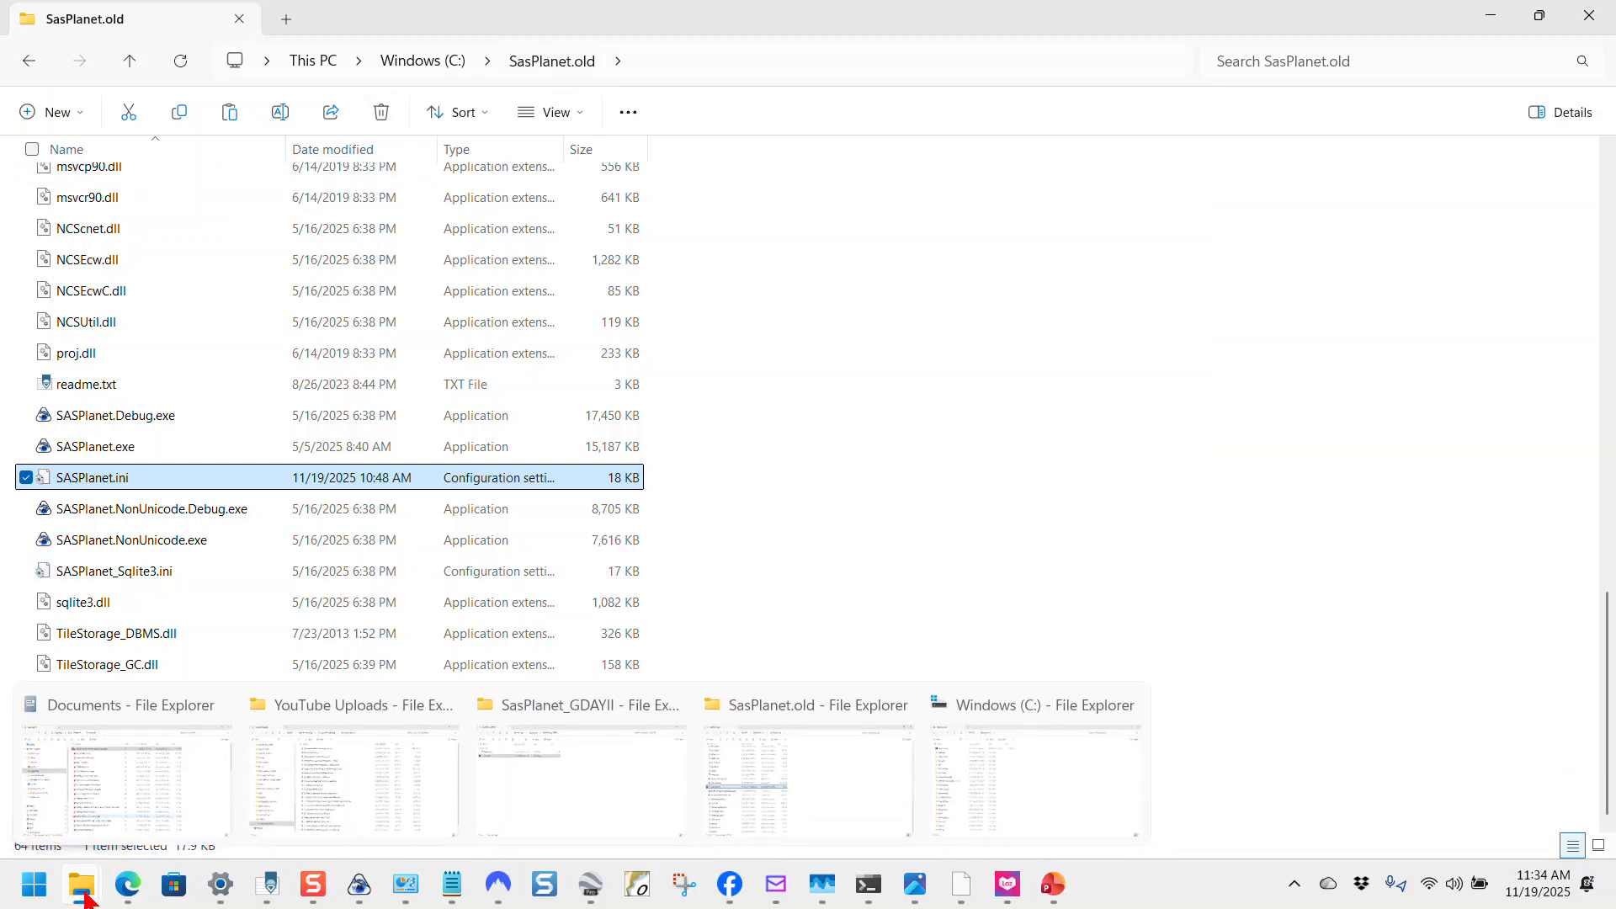
pyautogui.click(1083, 793)
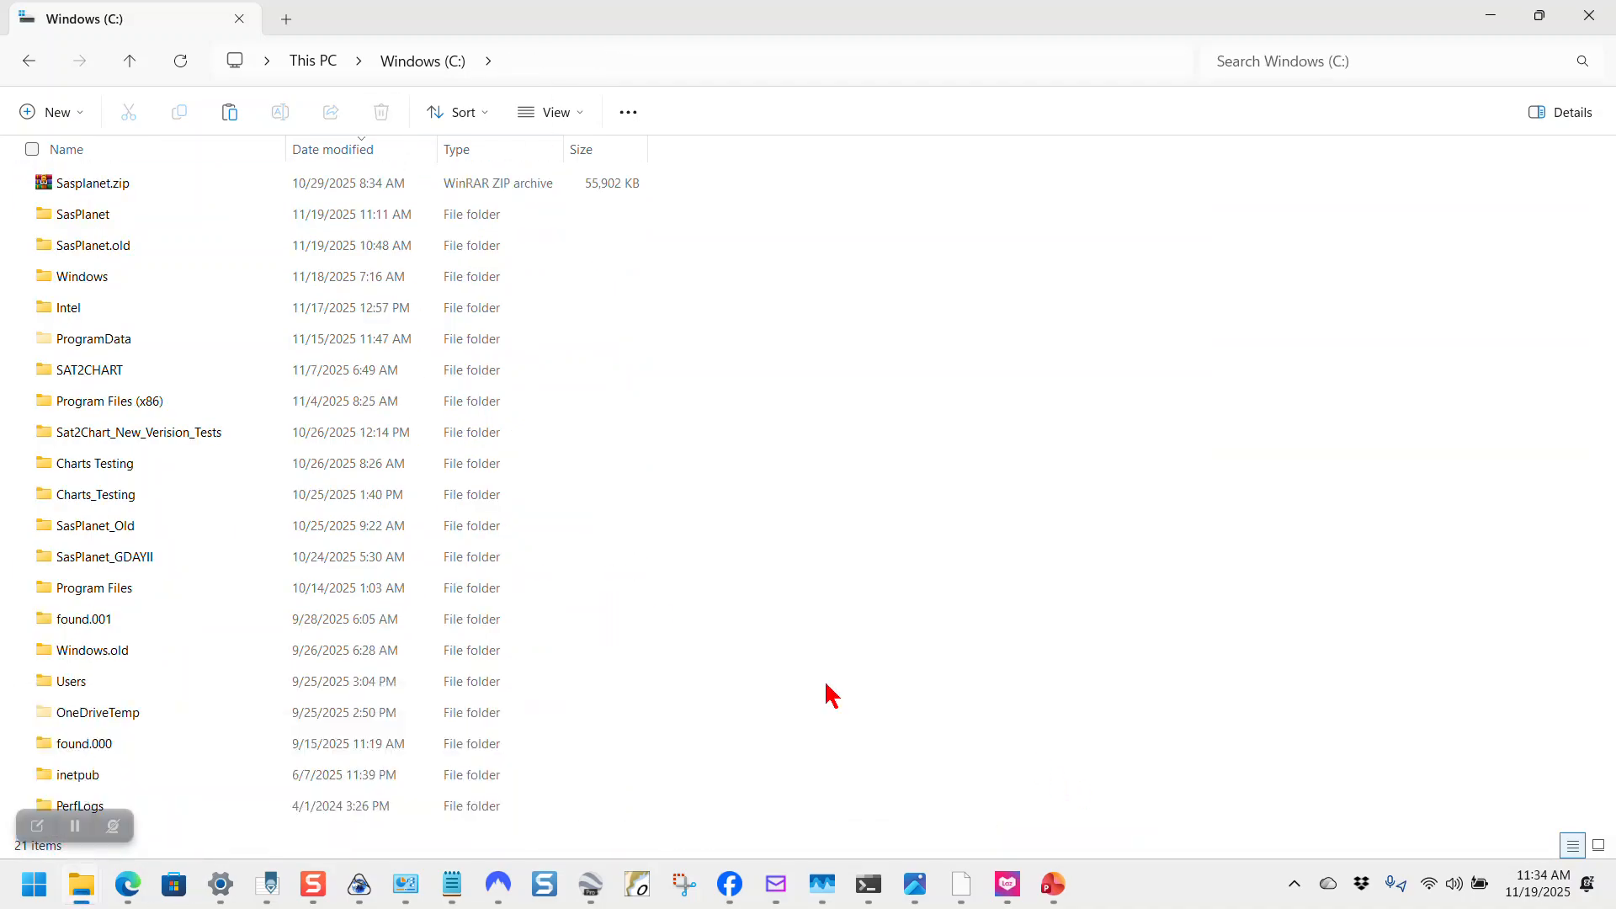
pyautogui.doubleClick(84, 214)
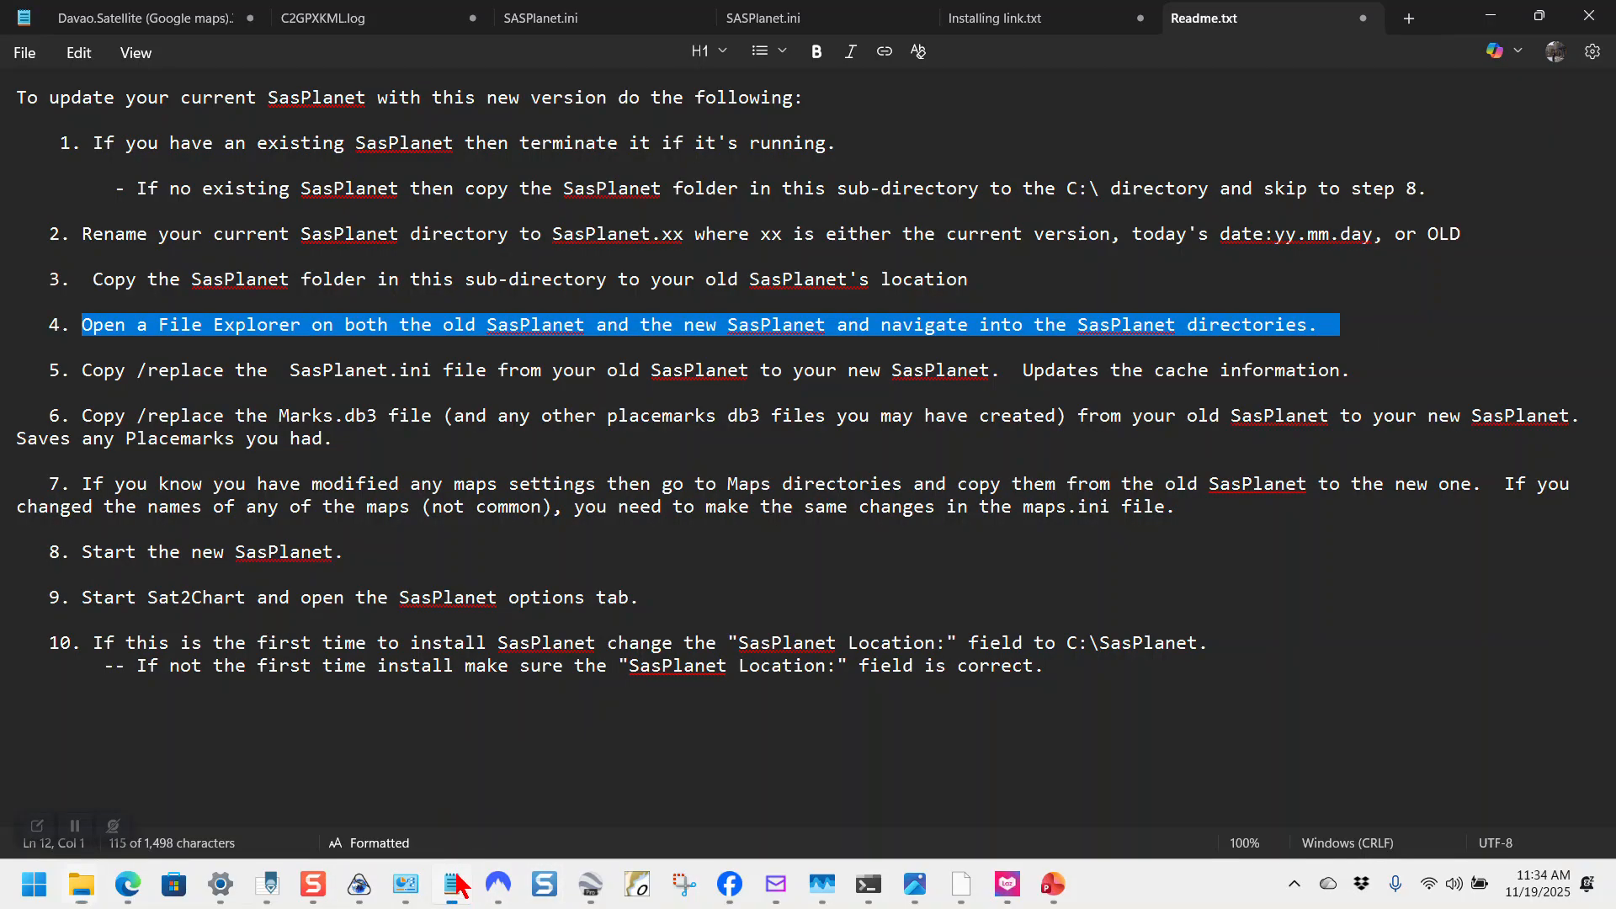
pyautogui.click(452, 884)
# Step: Highlight Readme line 5 on copying SasPlanet.ini, then switch to the SasPlanet.old Explorer window
pyautogui.moveTo(80, 368); pyautogui.dragTo(1361, 360)
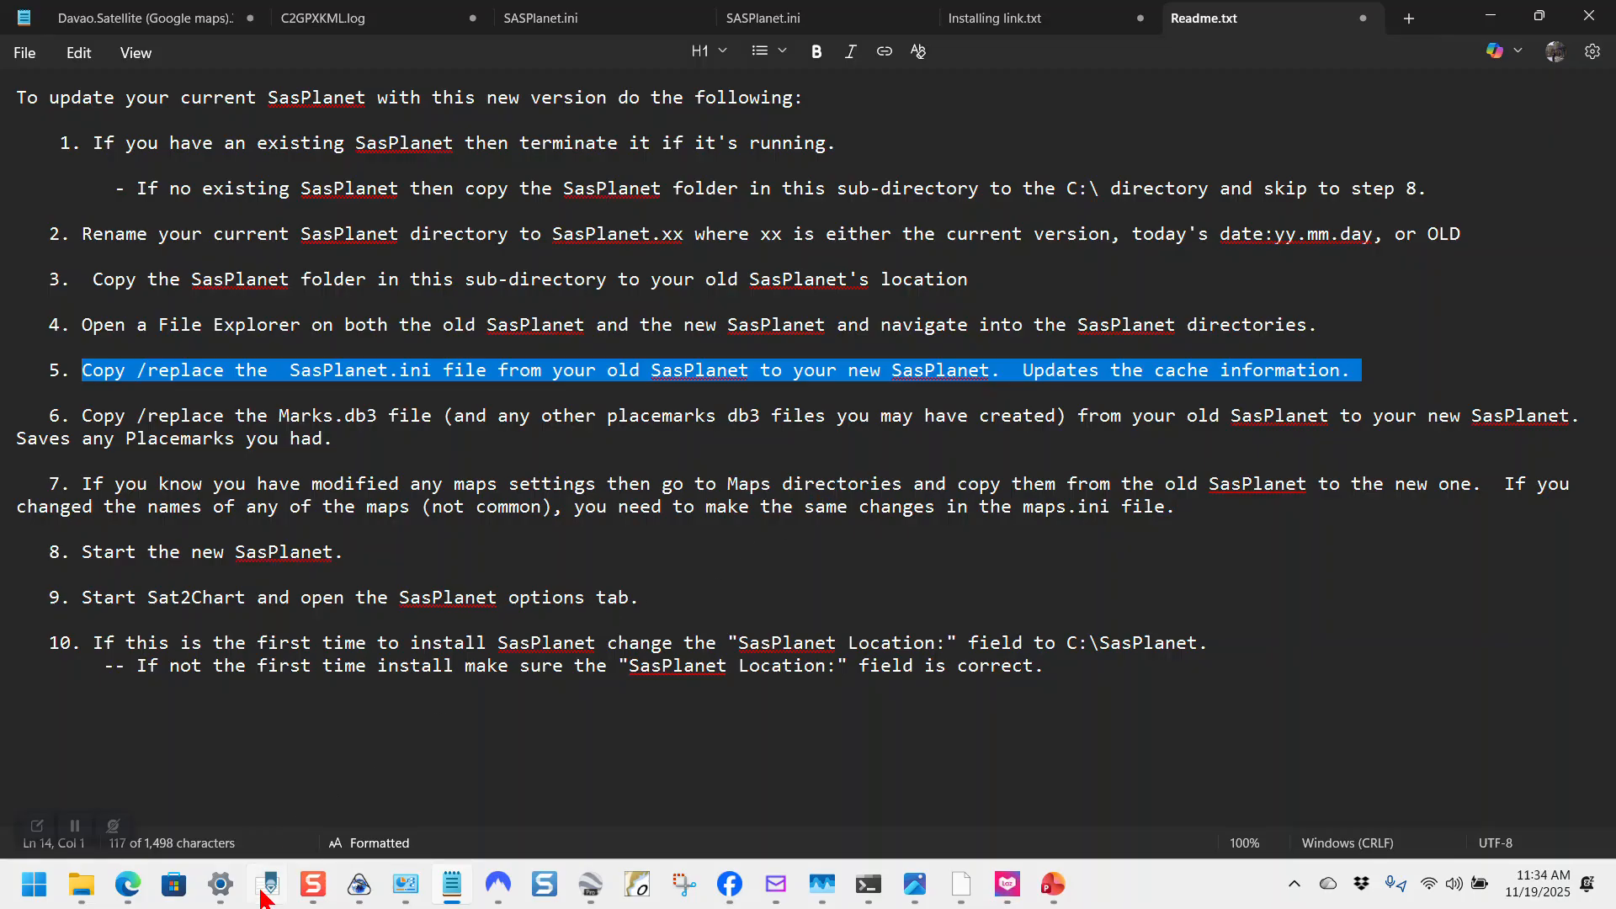
pyautogui.moveTo(128, 883)
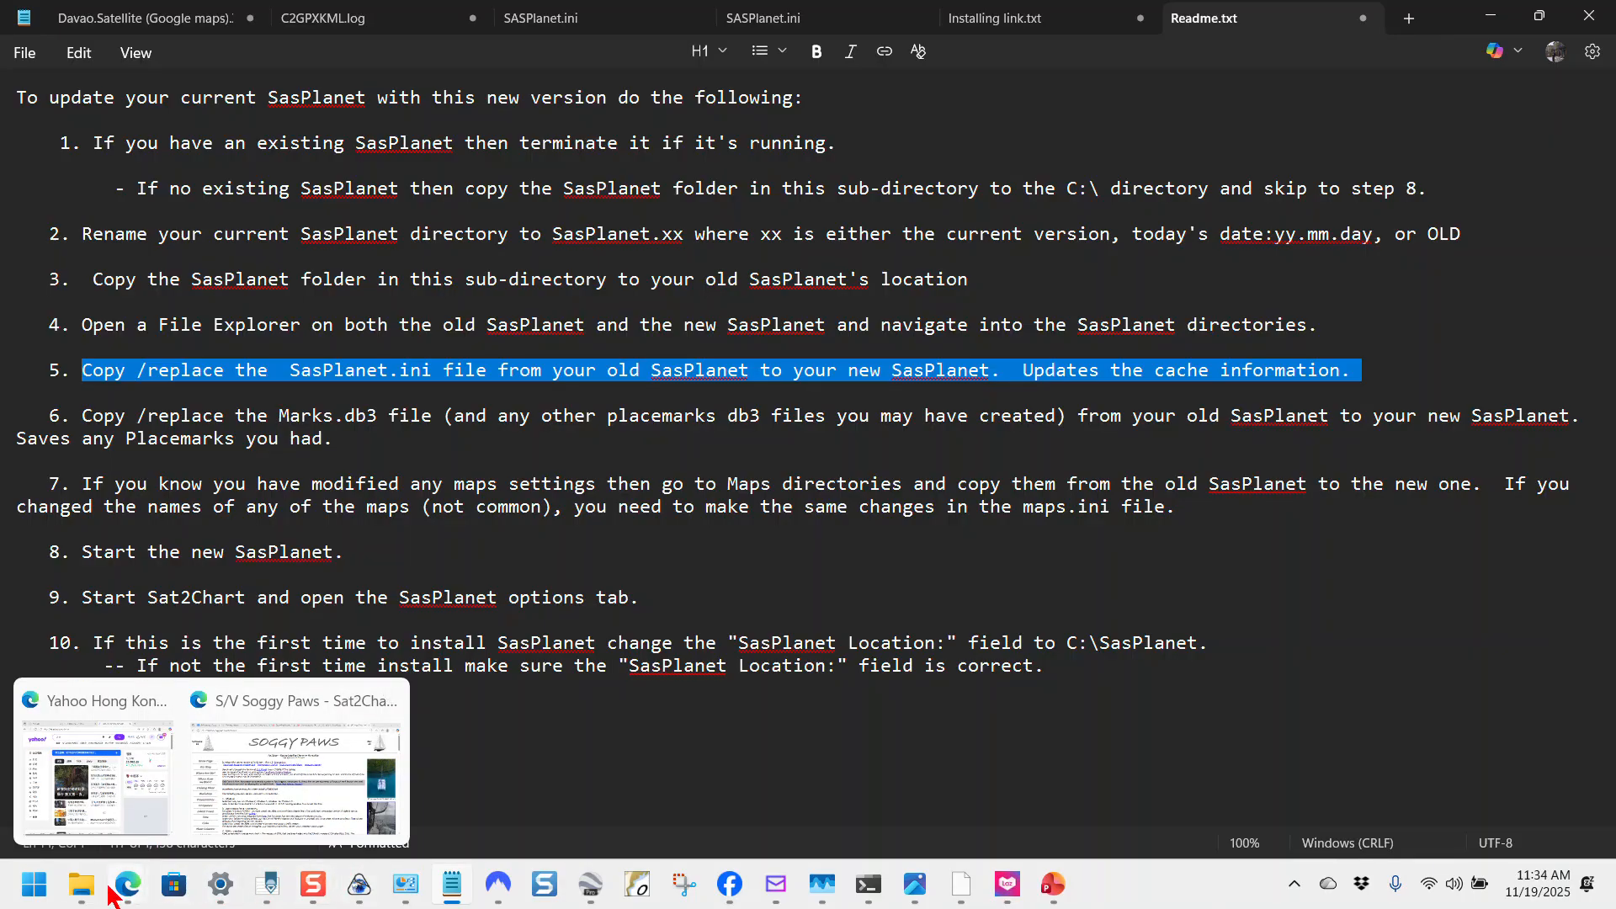
pyautogui.moveTo(79, 893)
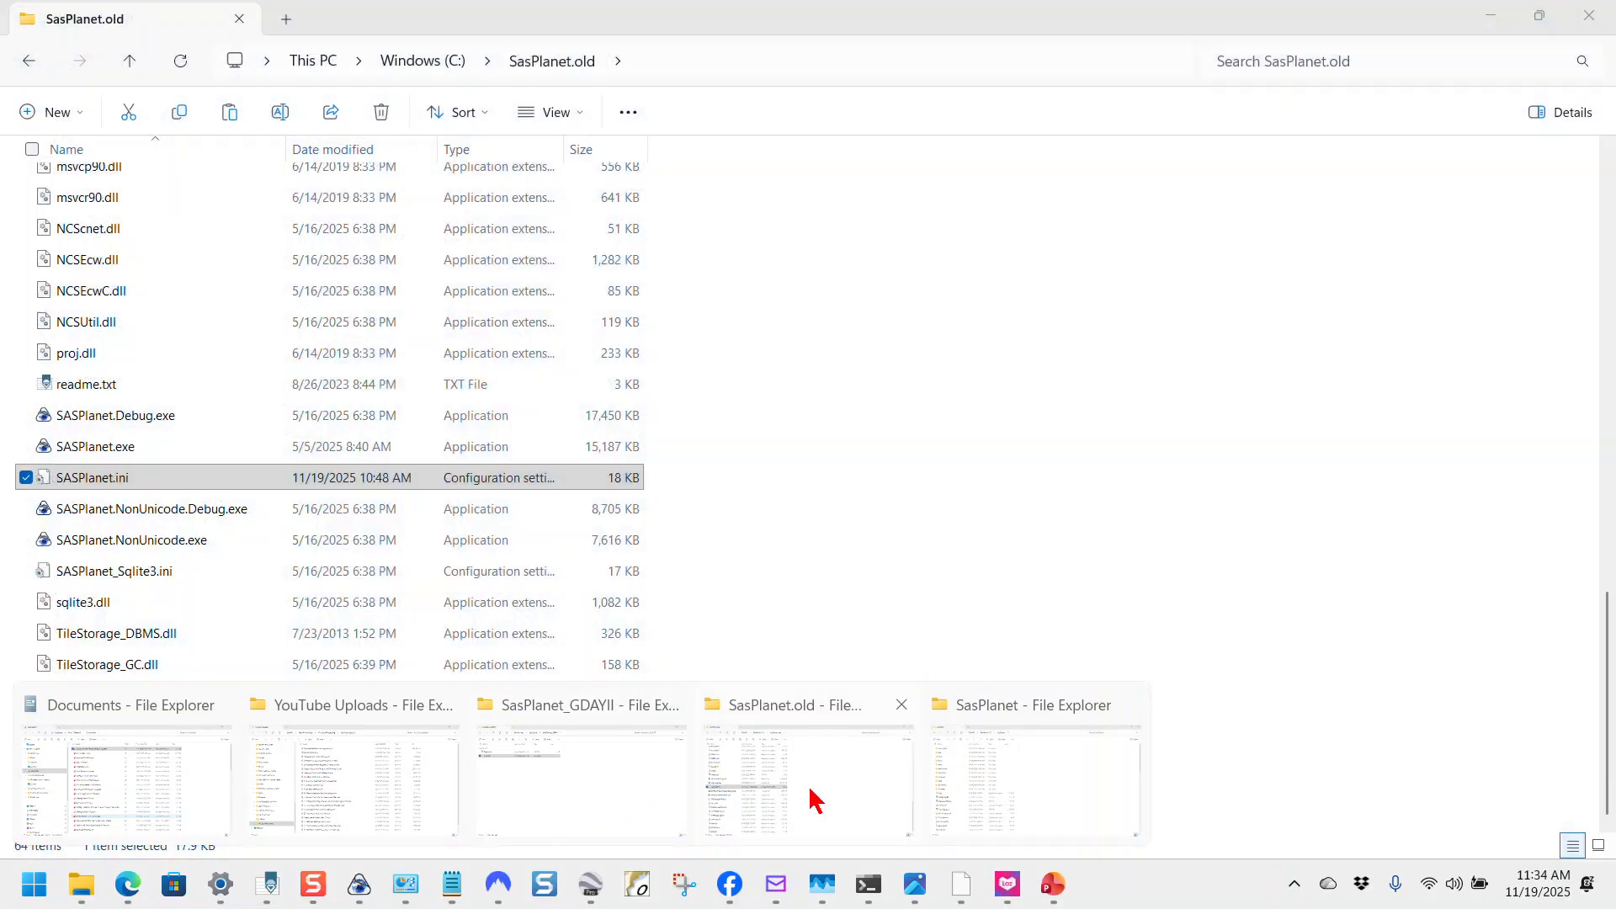
pyautogui.click(807, 795)
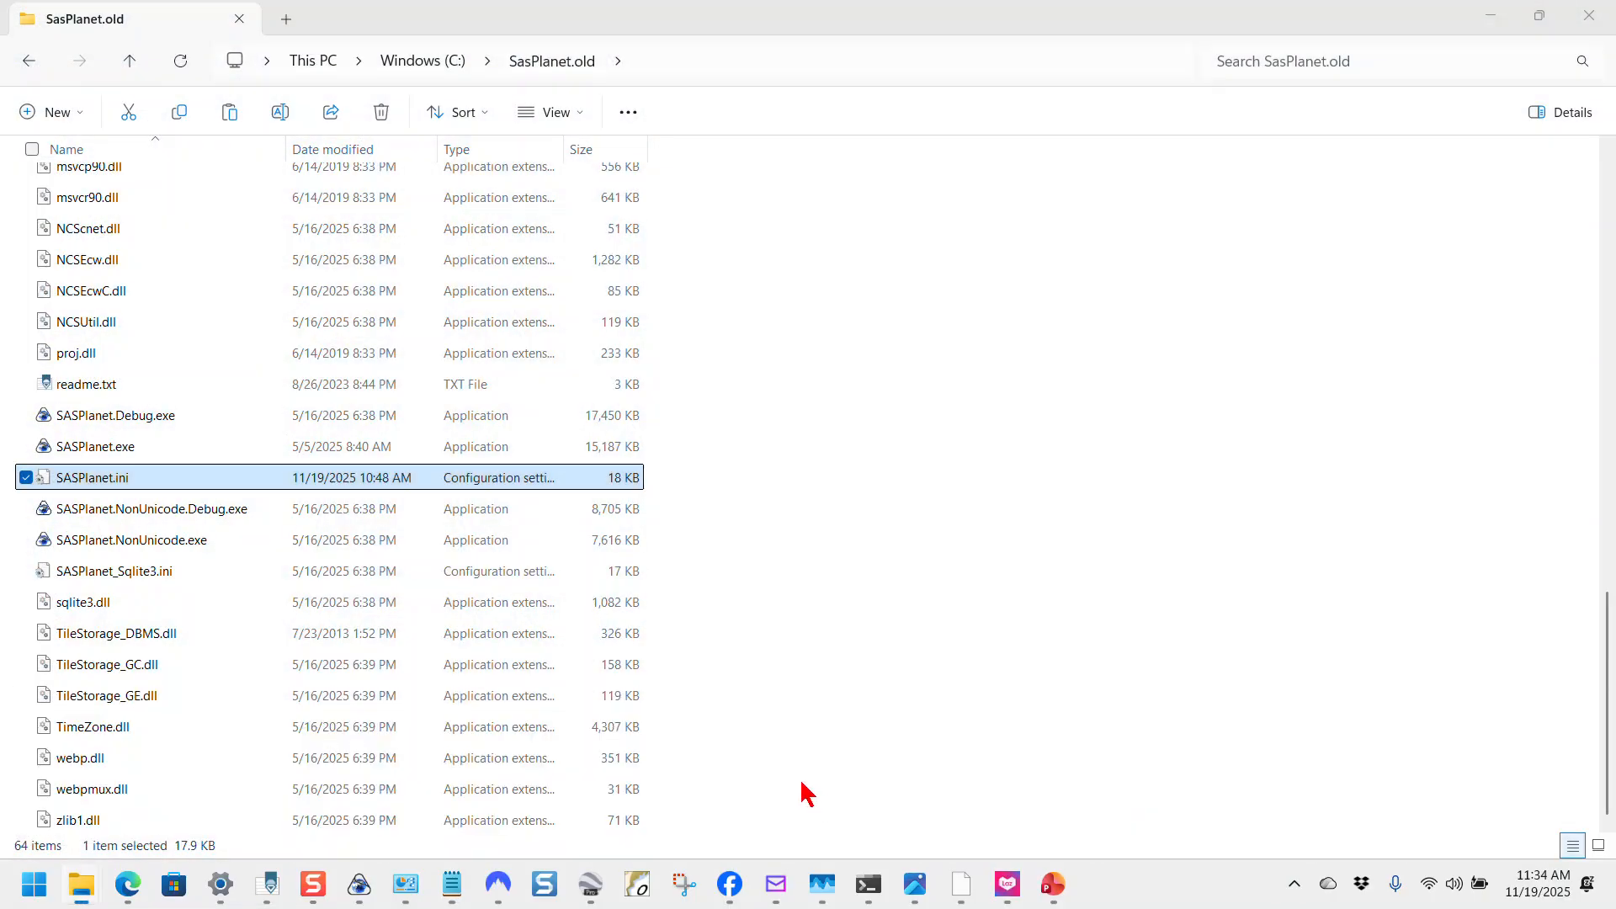
# Step: Copy SASPlanet.ini from SasPlanet.old into the new SasPlanet folder, replacing the existing file, then return to the Readme
pyautogui.rightClick(168, 480)
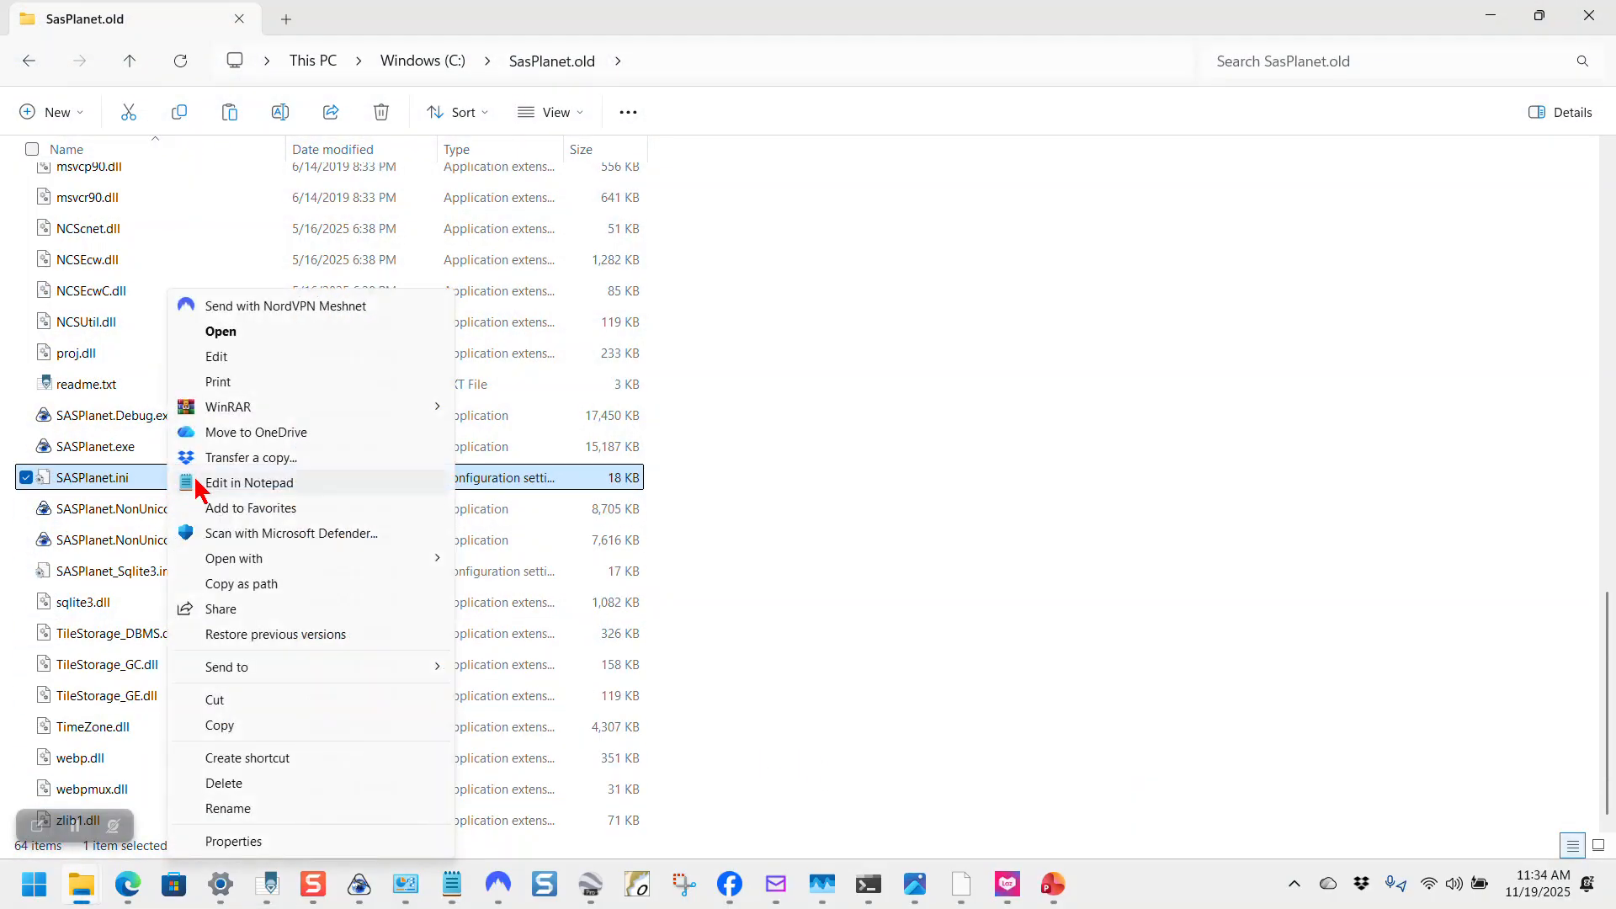
pyautogui.click(222, 732)
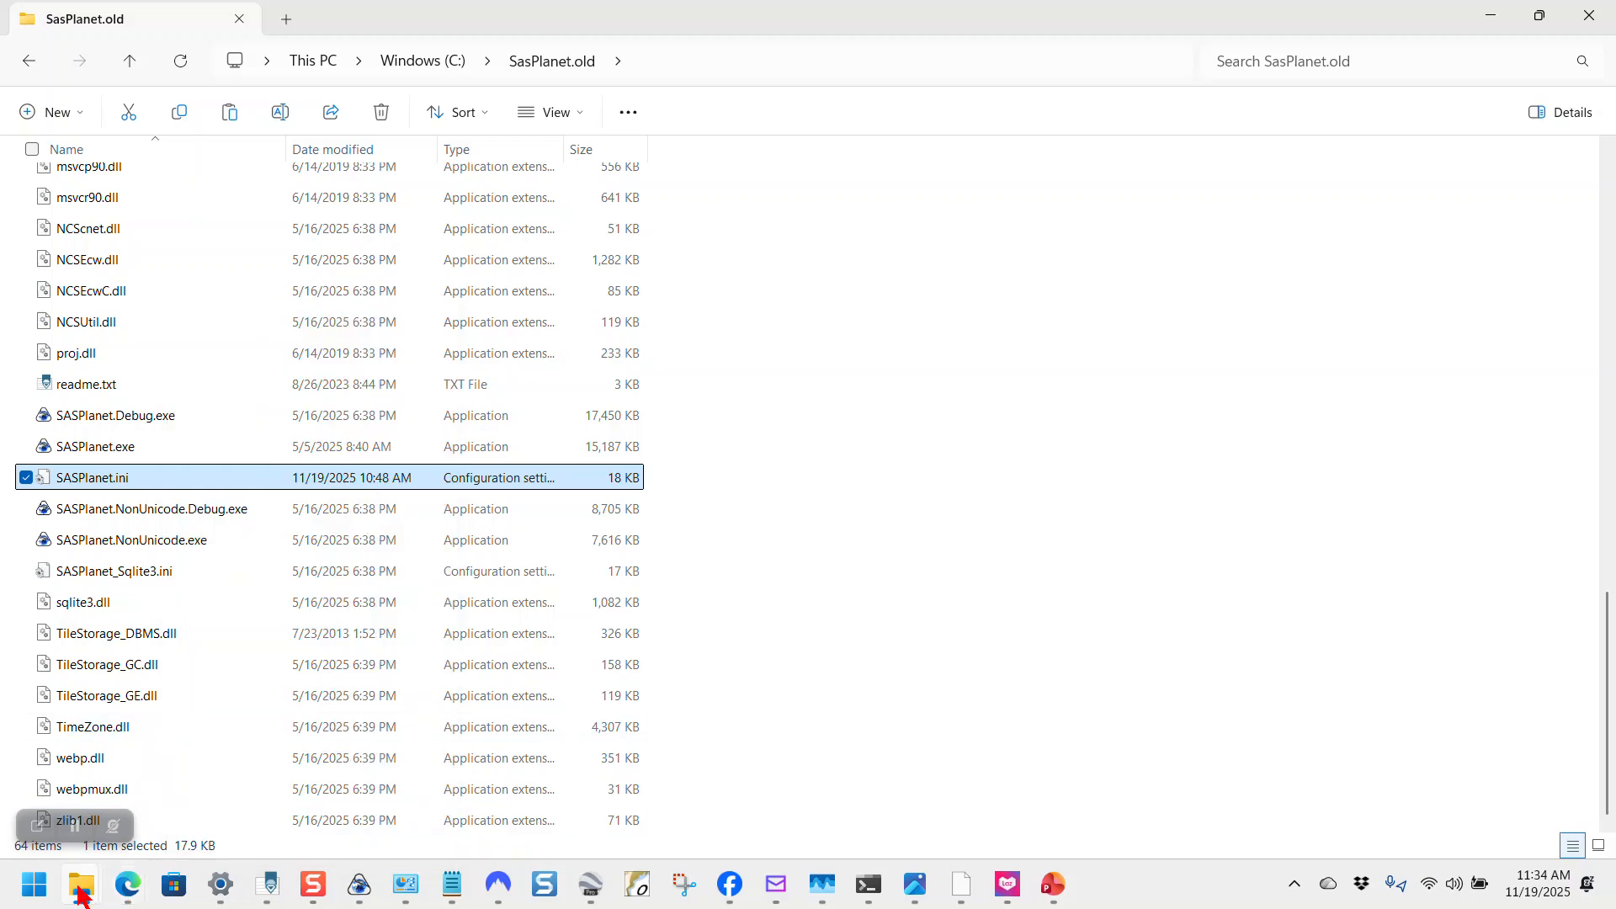
pyautogui.moveTo(81, 884)
pyautogui.click(1010, 800)
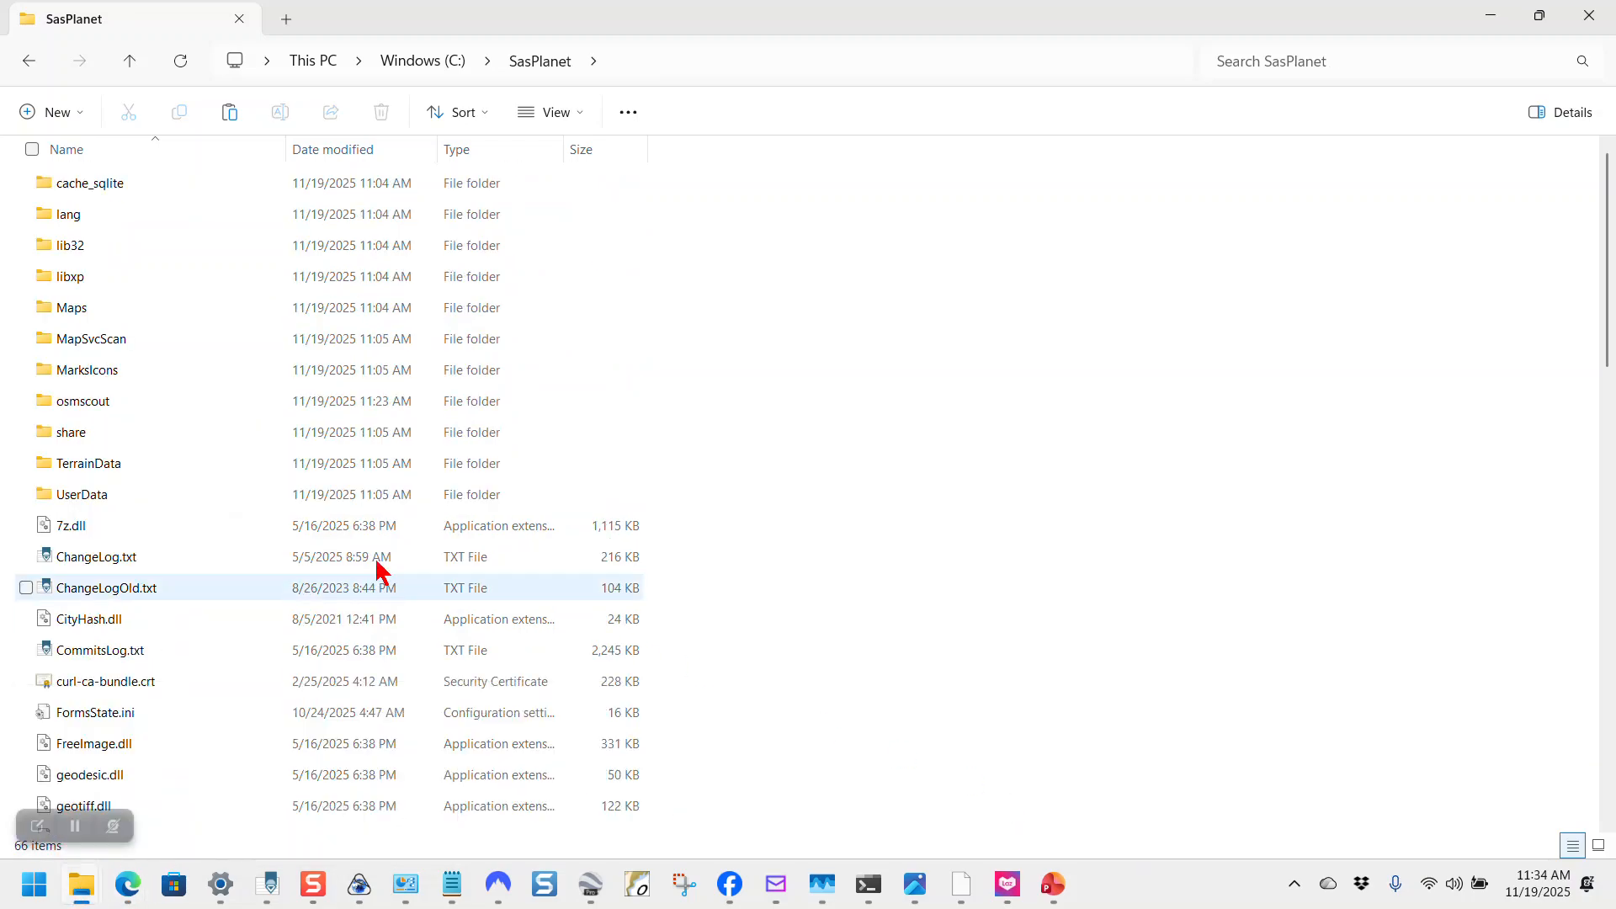
pyautogui.rightClick(228, 435)
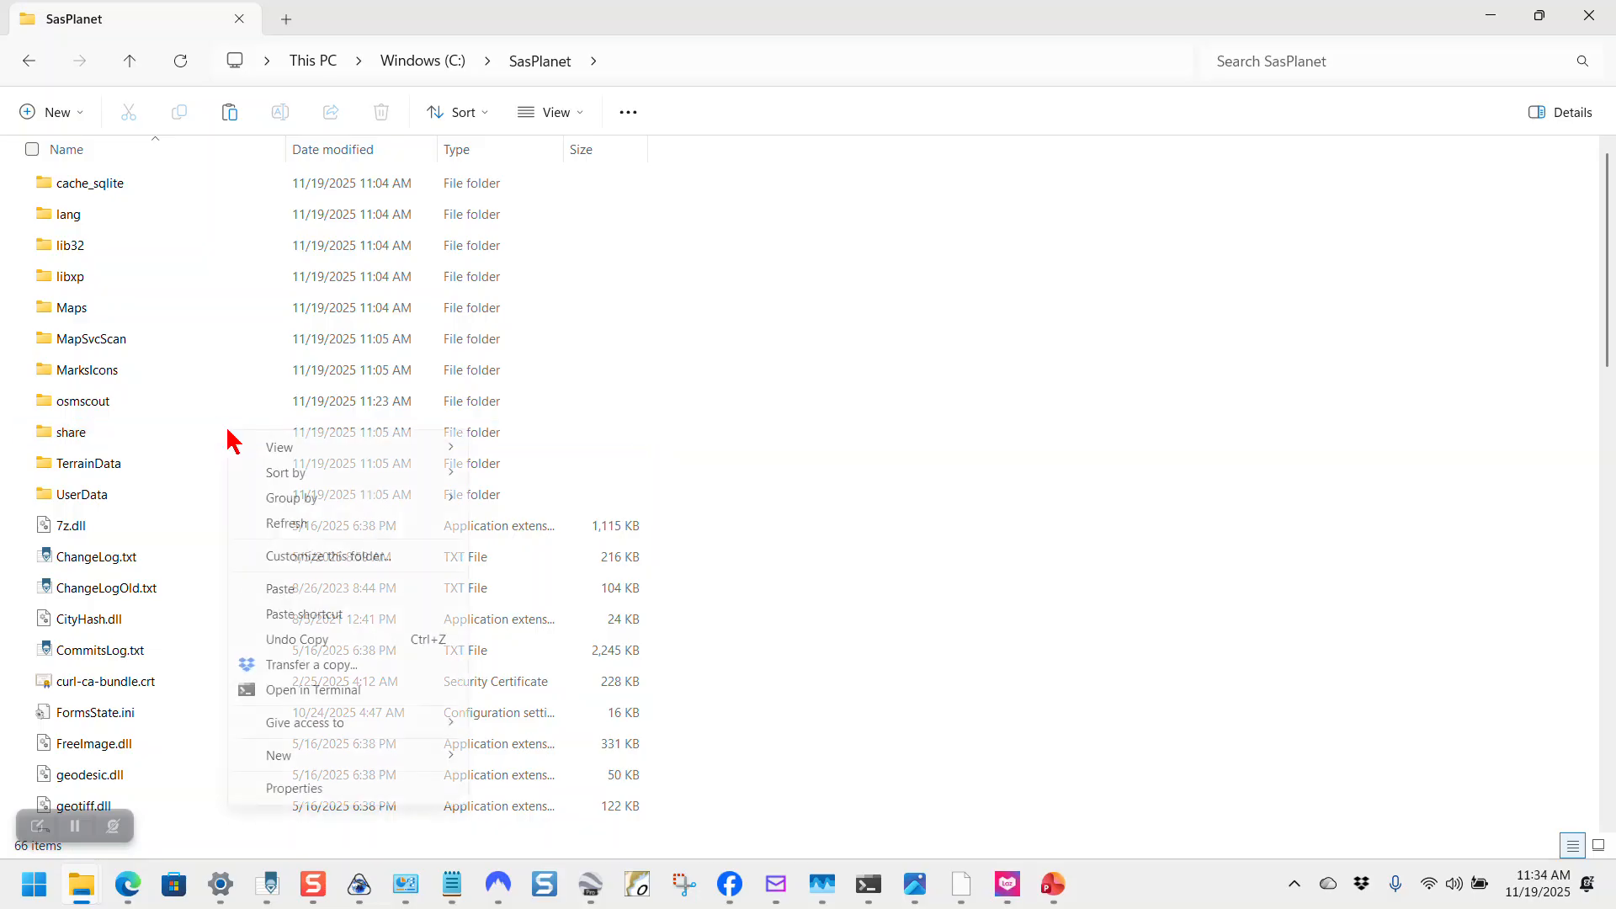
pyautogui.click(278, 592)
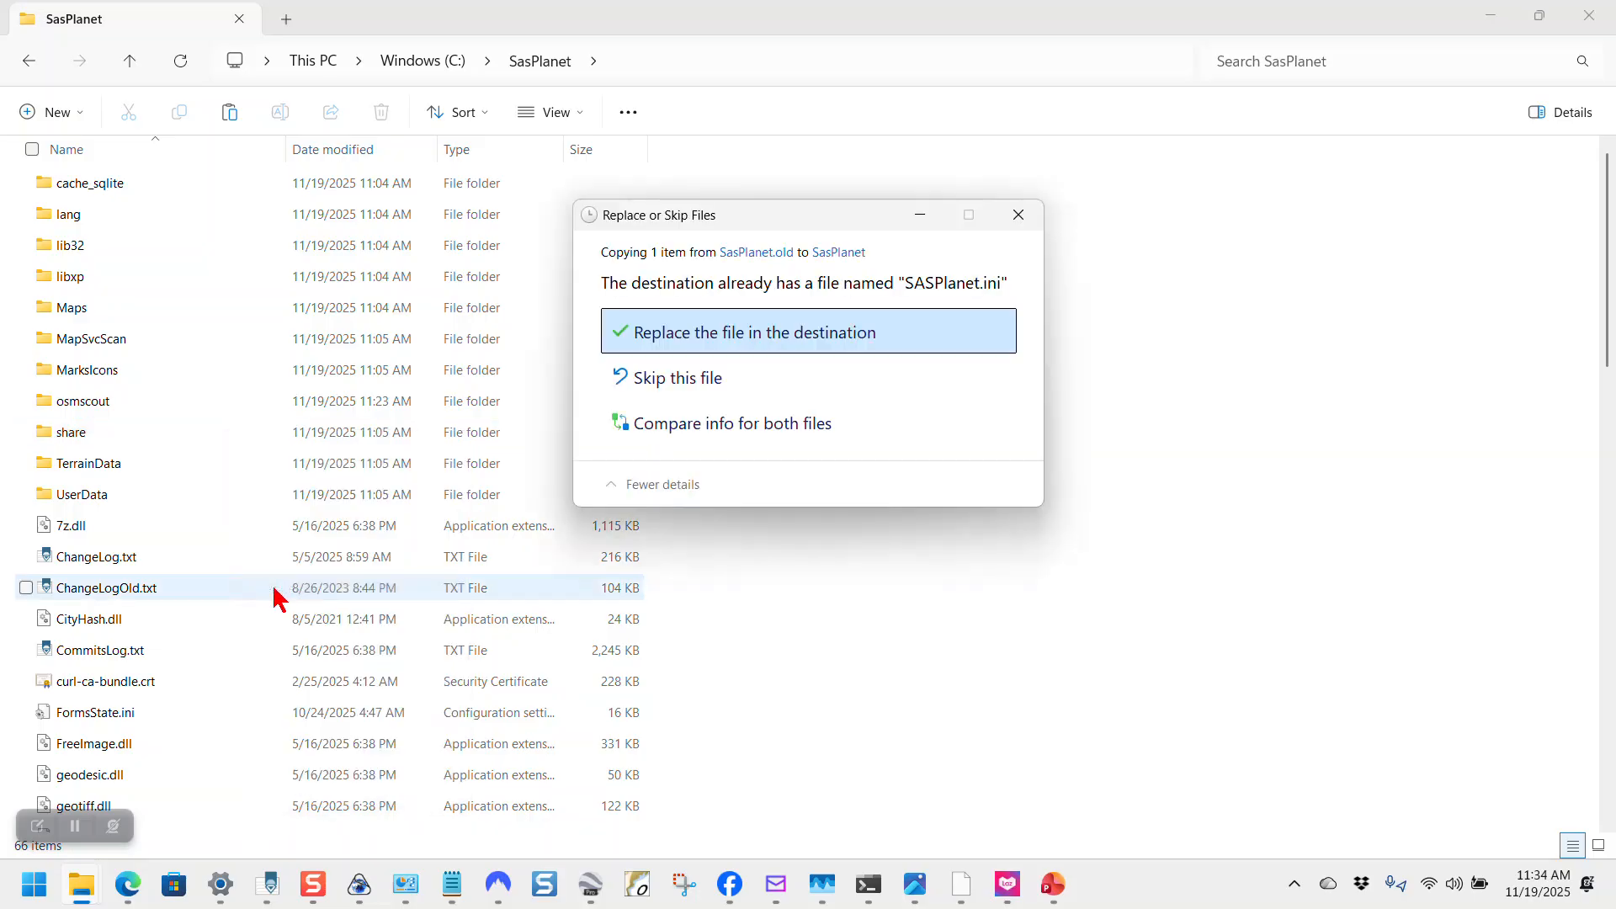
pyautogui.click(669, 347)
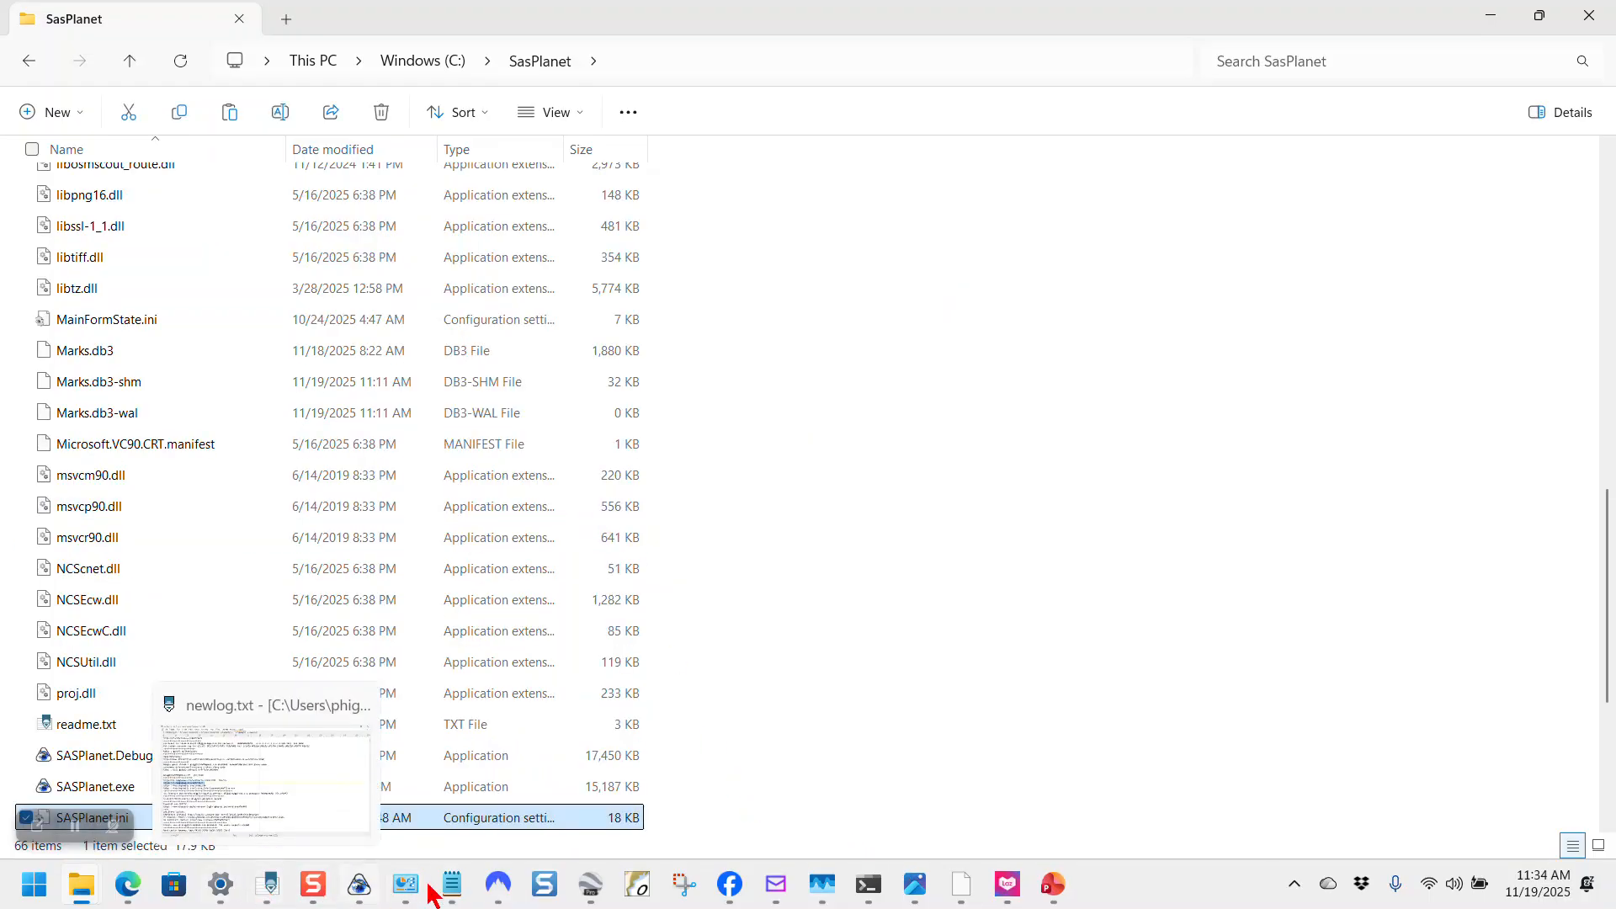
pyautogui.click(453, 883)
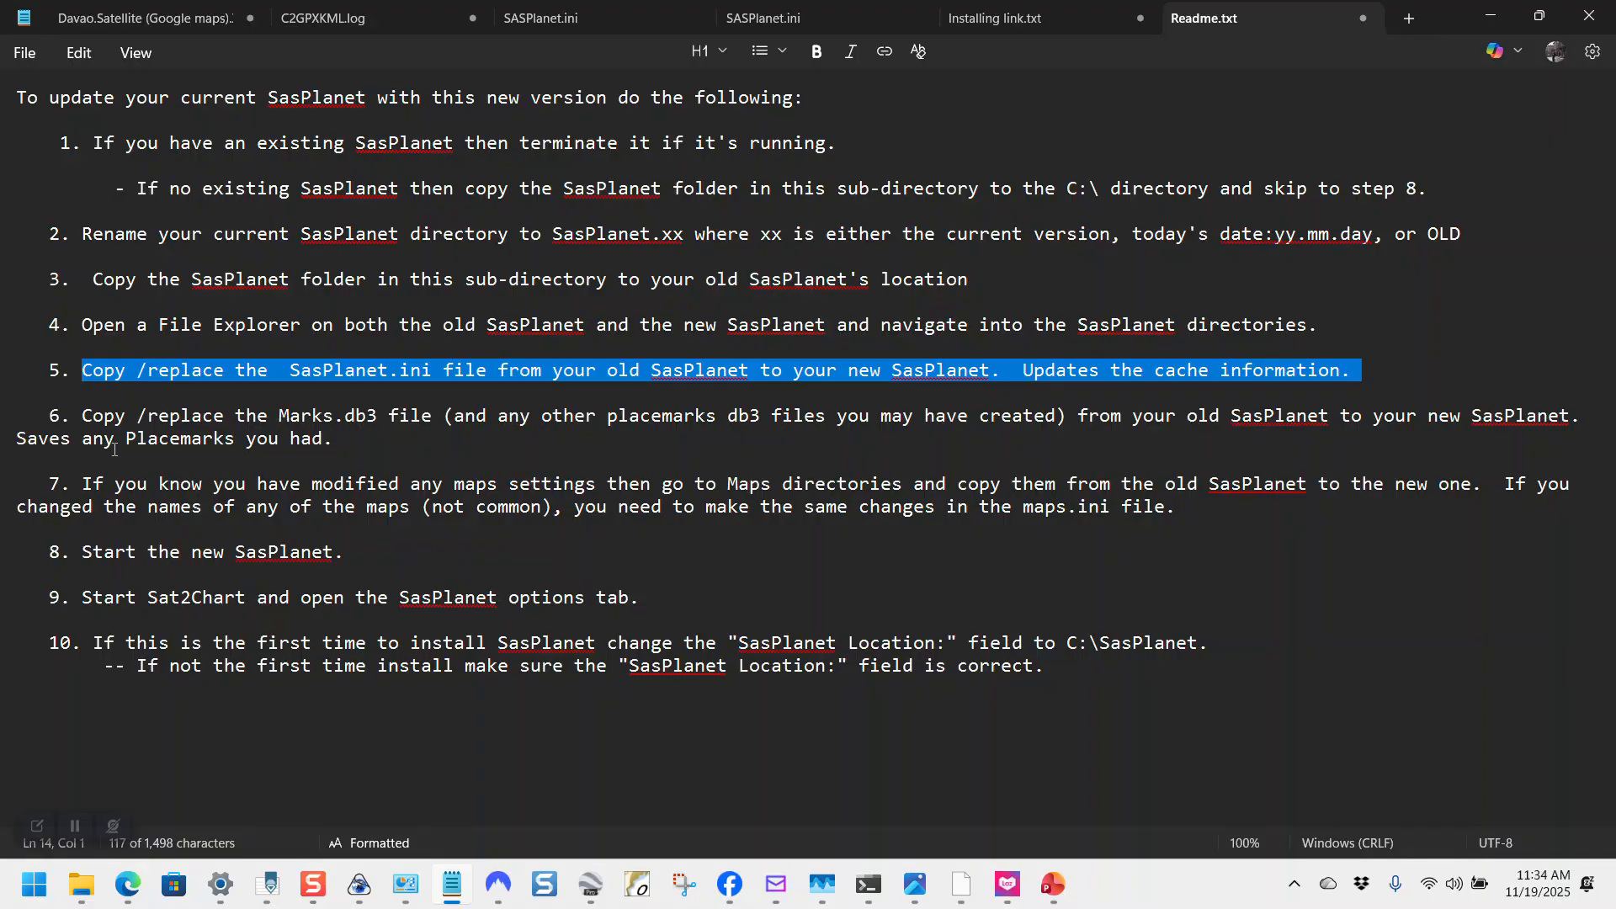
# Step: Highlight all of Readme line 6 about copying the Marks.db3 placemarks
pyautogui.moveTo(80, 416); pyautogui.dragTo(436, 419)
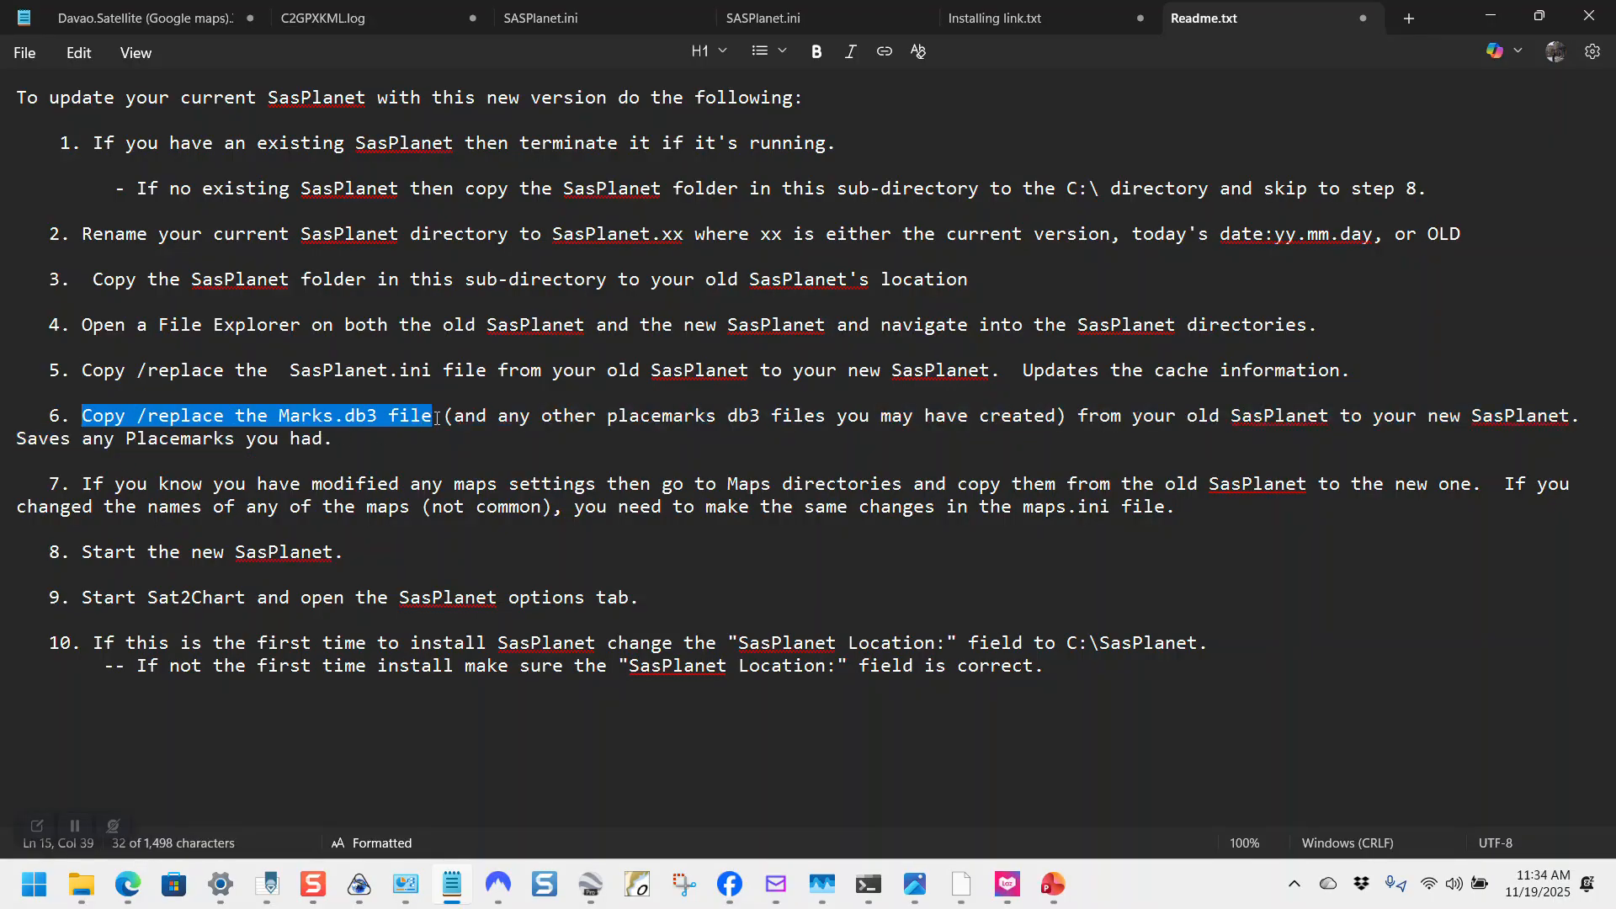
pyautogui.moveTo(439, 417); pyautogui.dragTo(1585, 416)
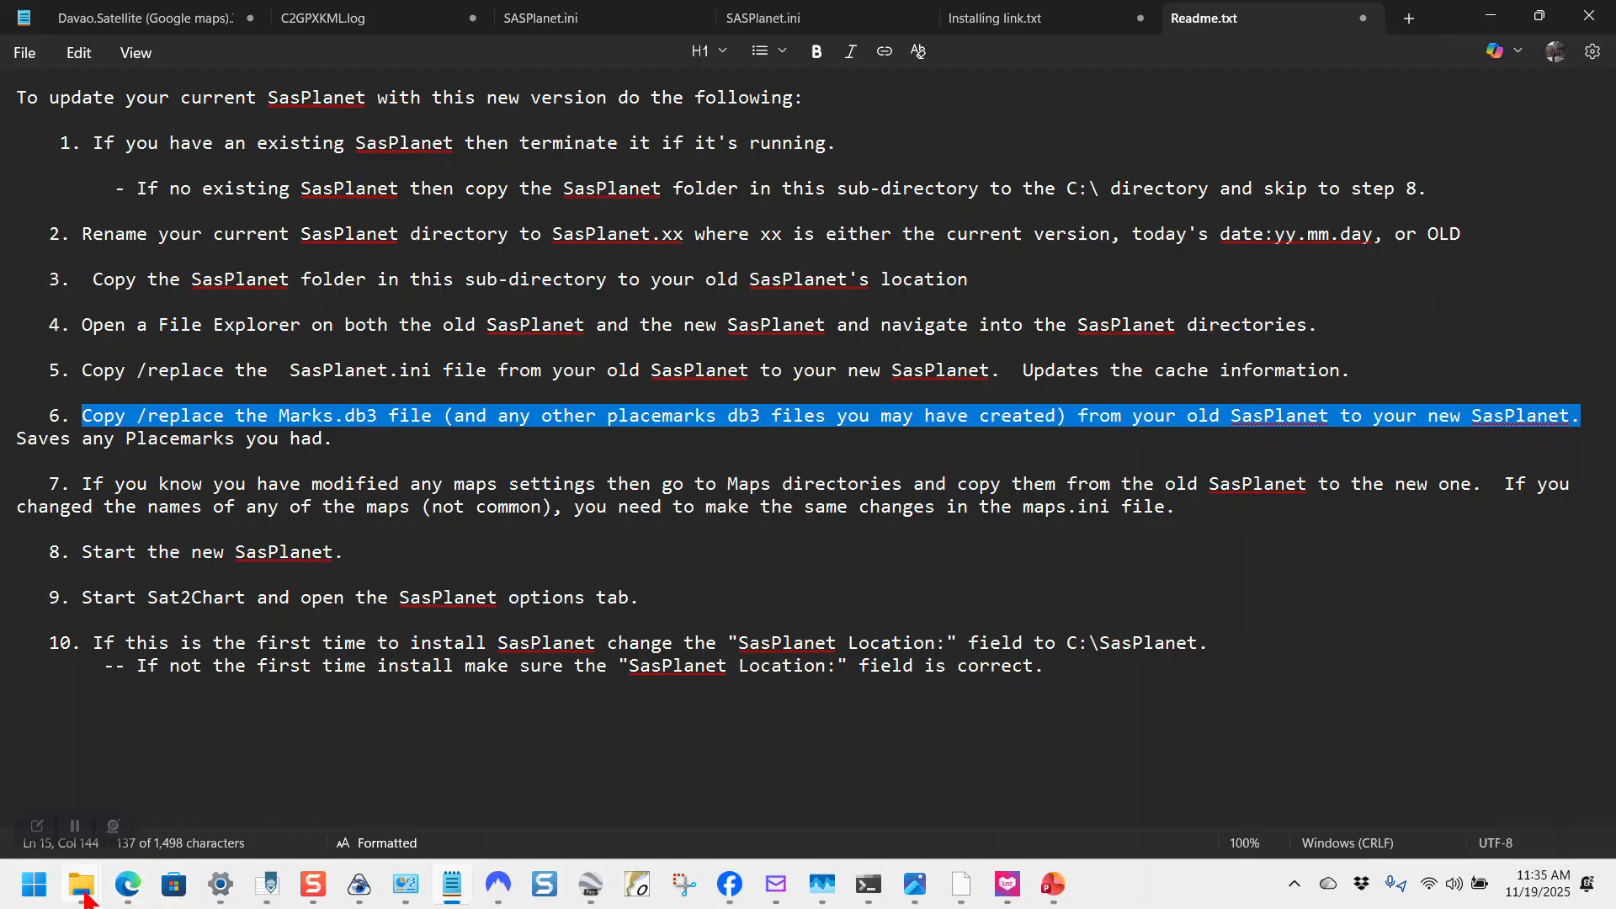
# Step: Copy Marks.db3 from SasPlanet.old and paste it into C:\SasPlanet, replacing the existing file
pyautogui.moveTo(81, 883)
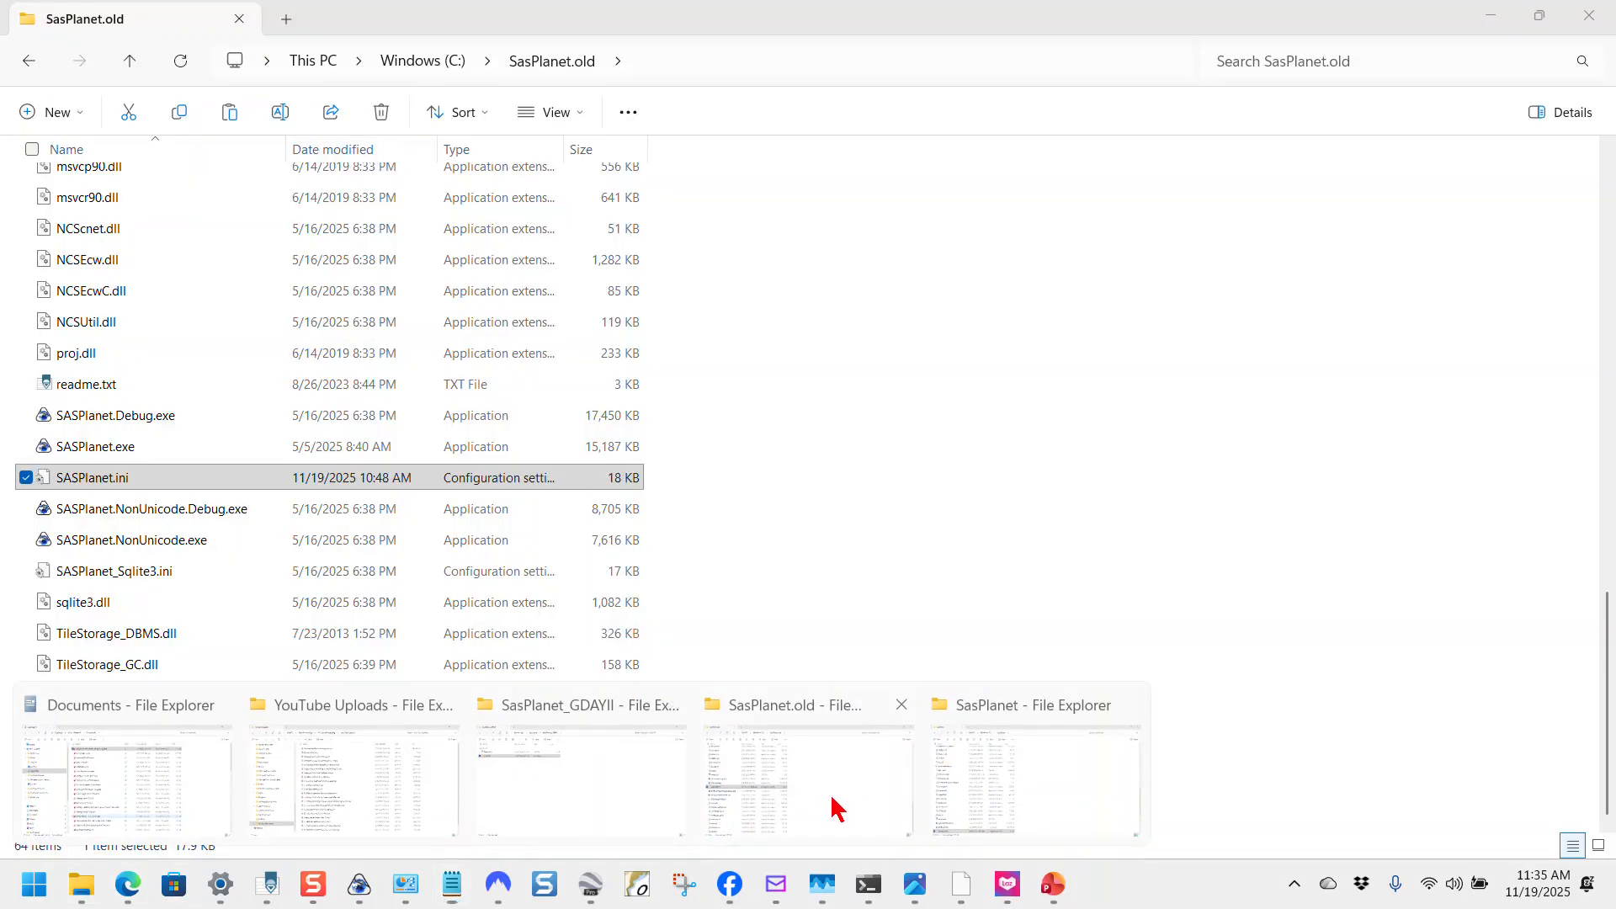
pyautogui.click(830, 808)
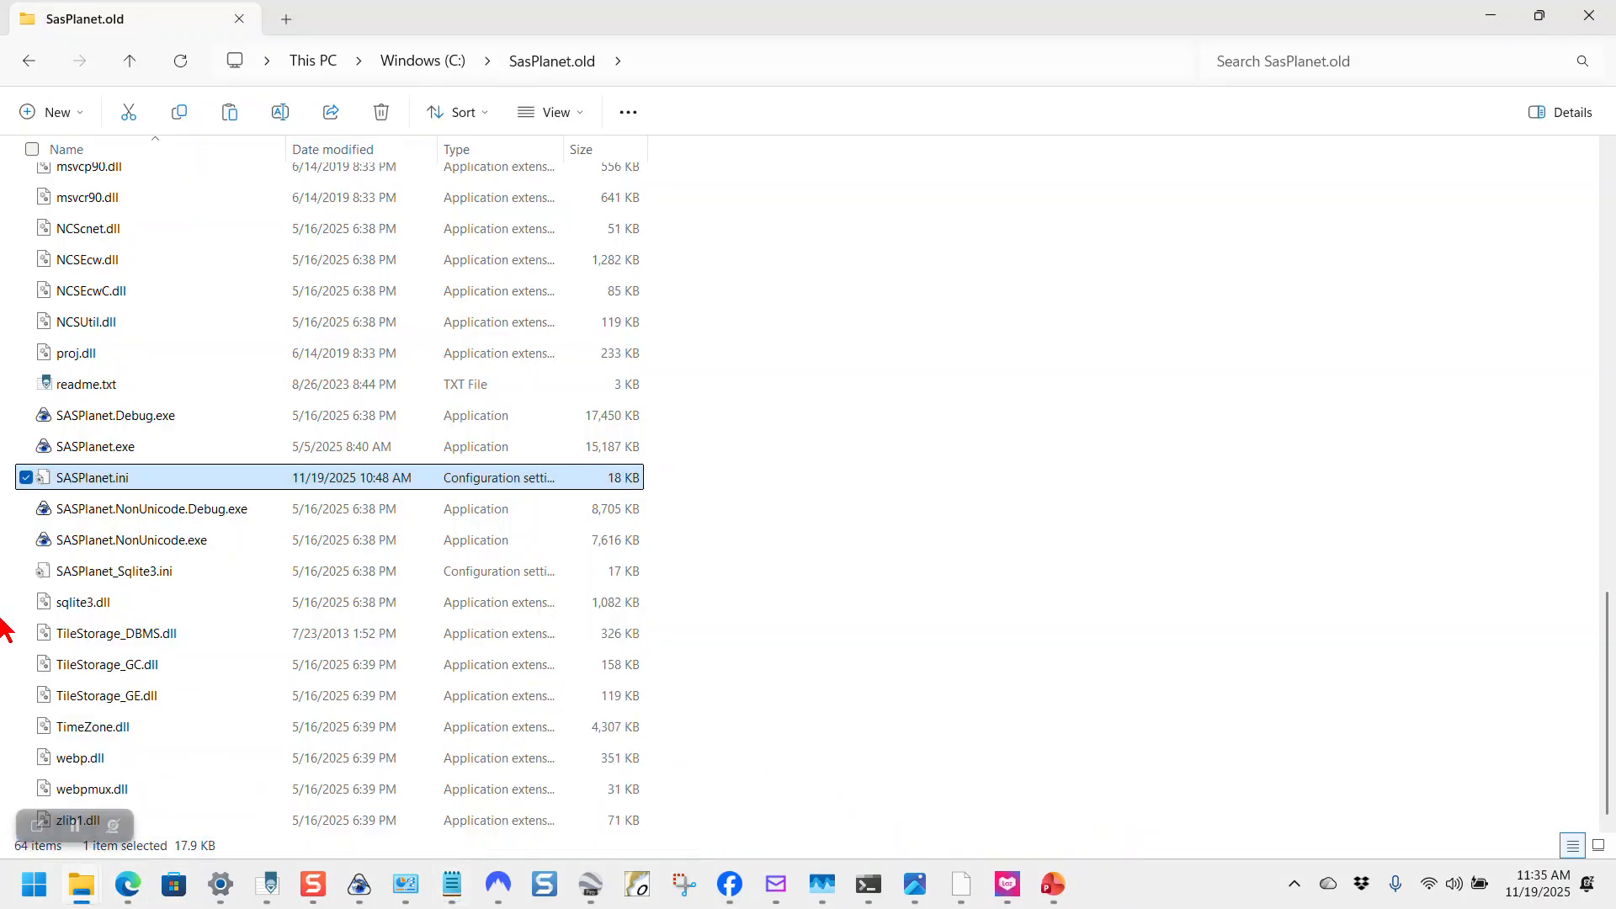
pyautogui.scroll(3, 134, 381)
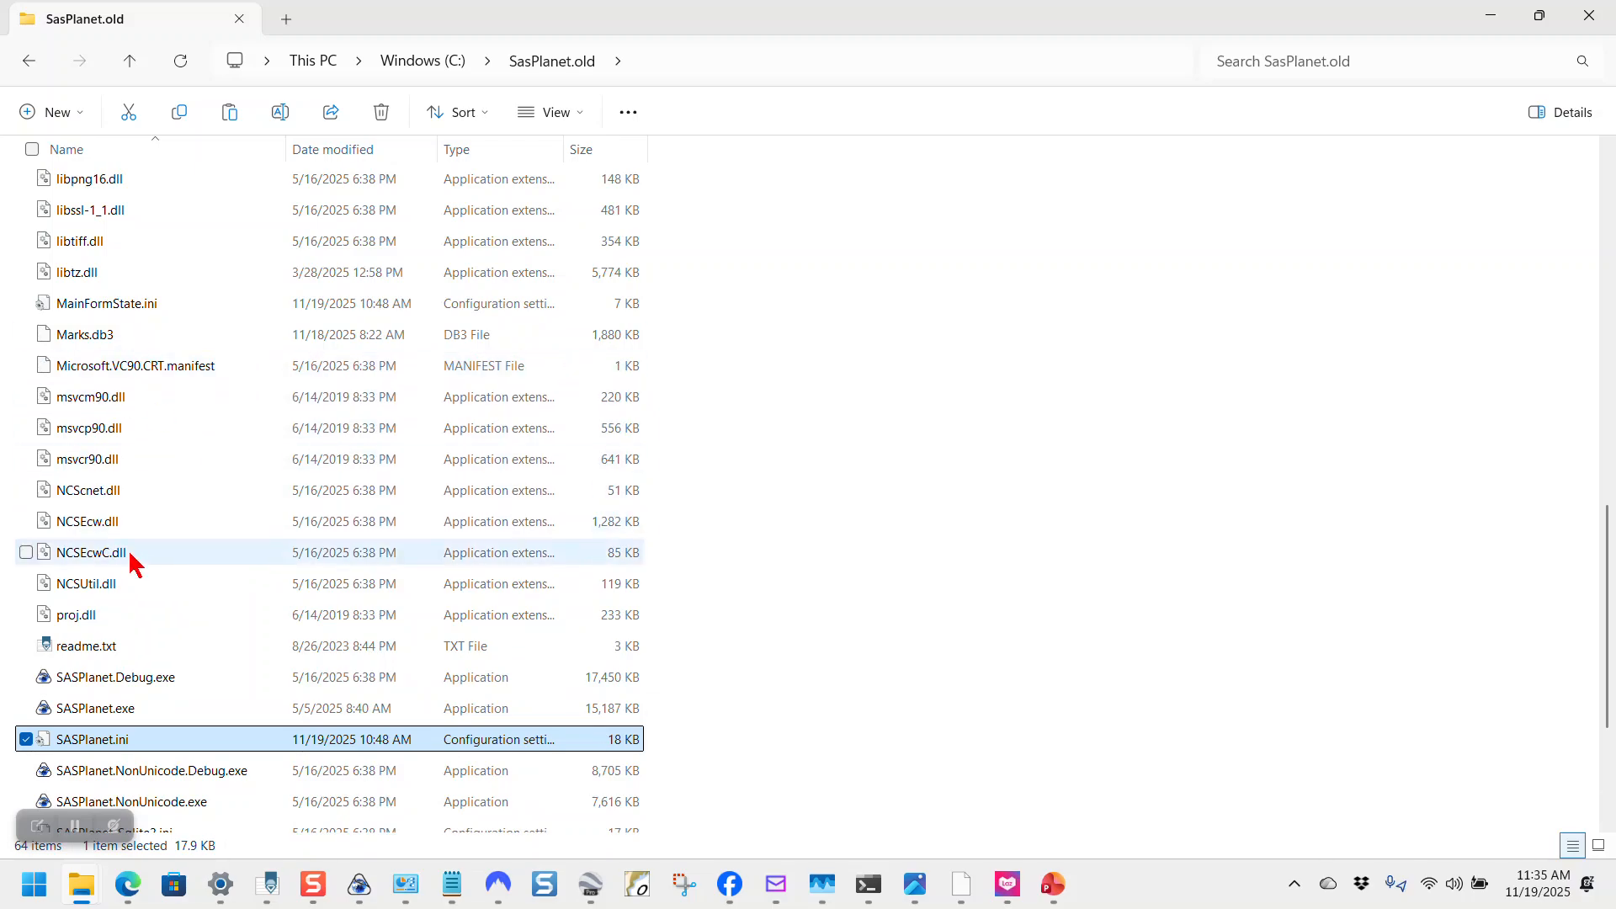
pyautogui.scroll(-1, 159, 543)
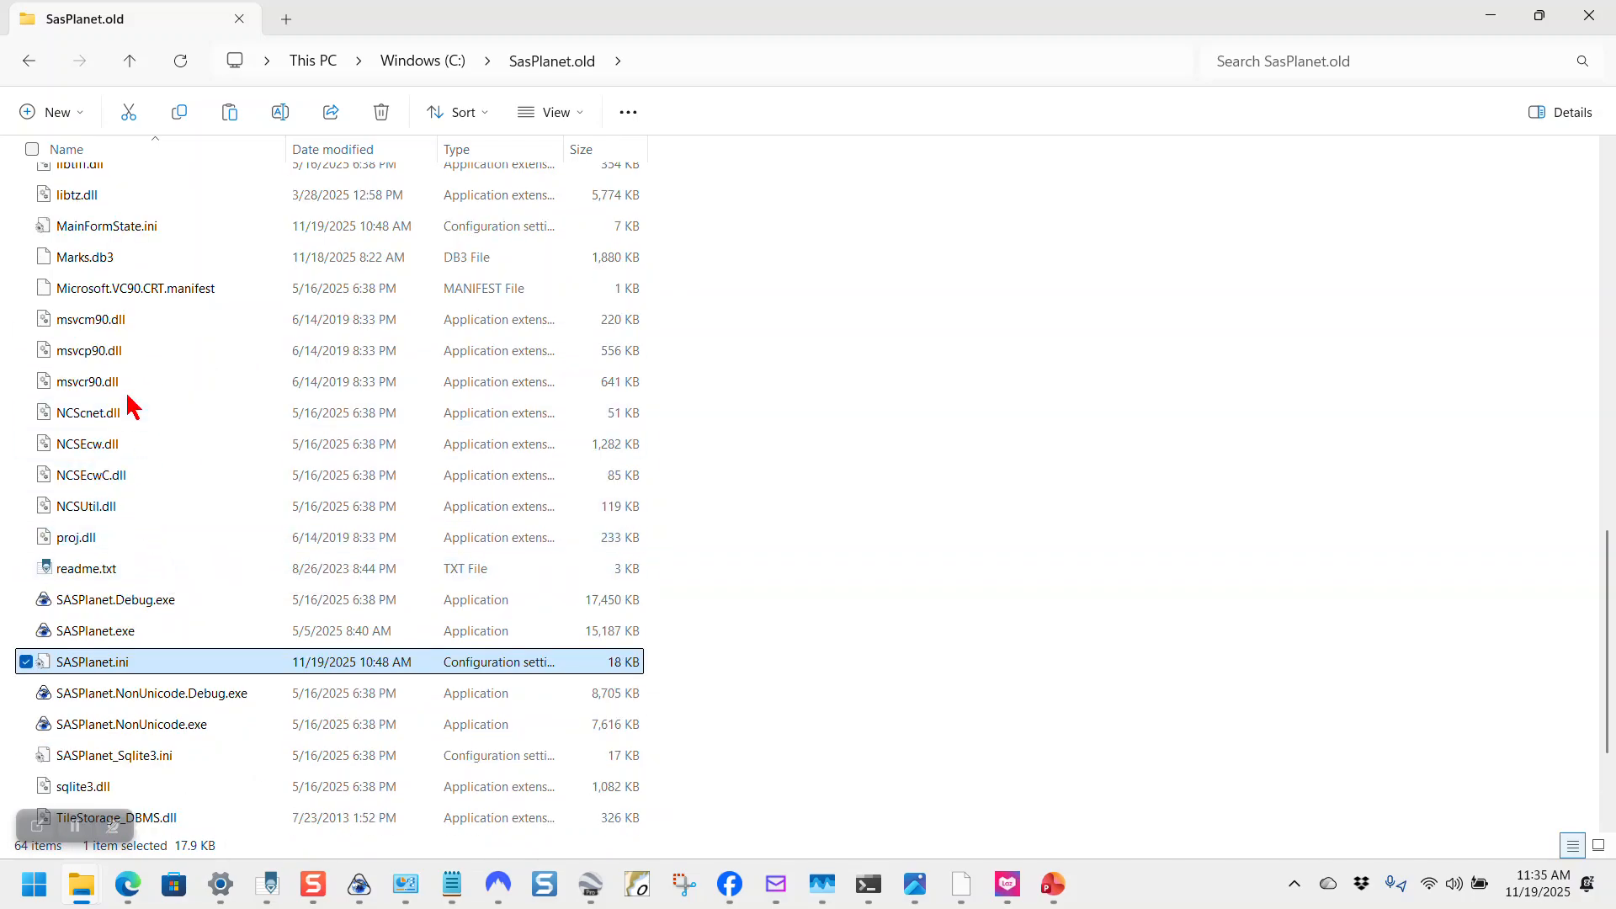
pyautogui.click(99, 265)
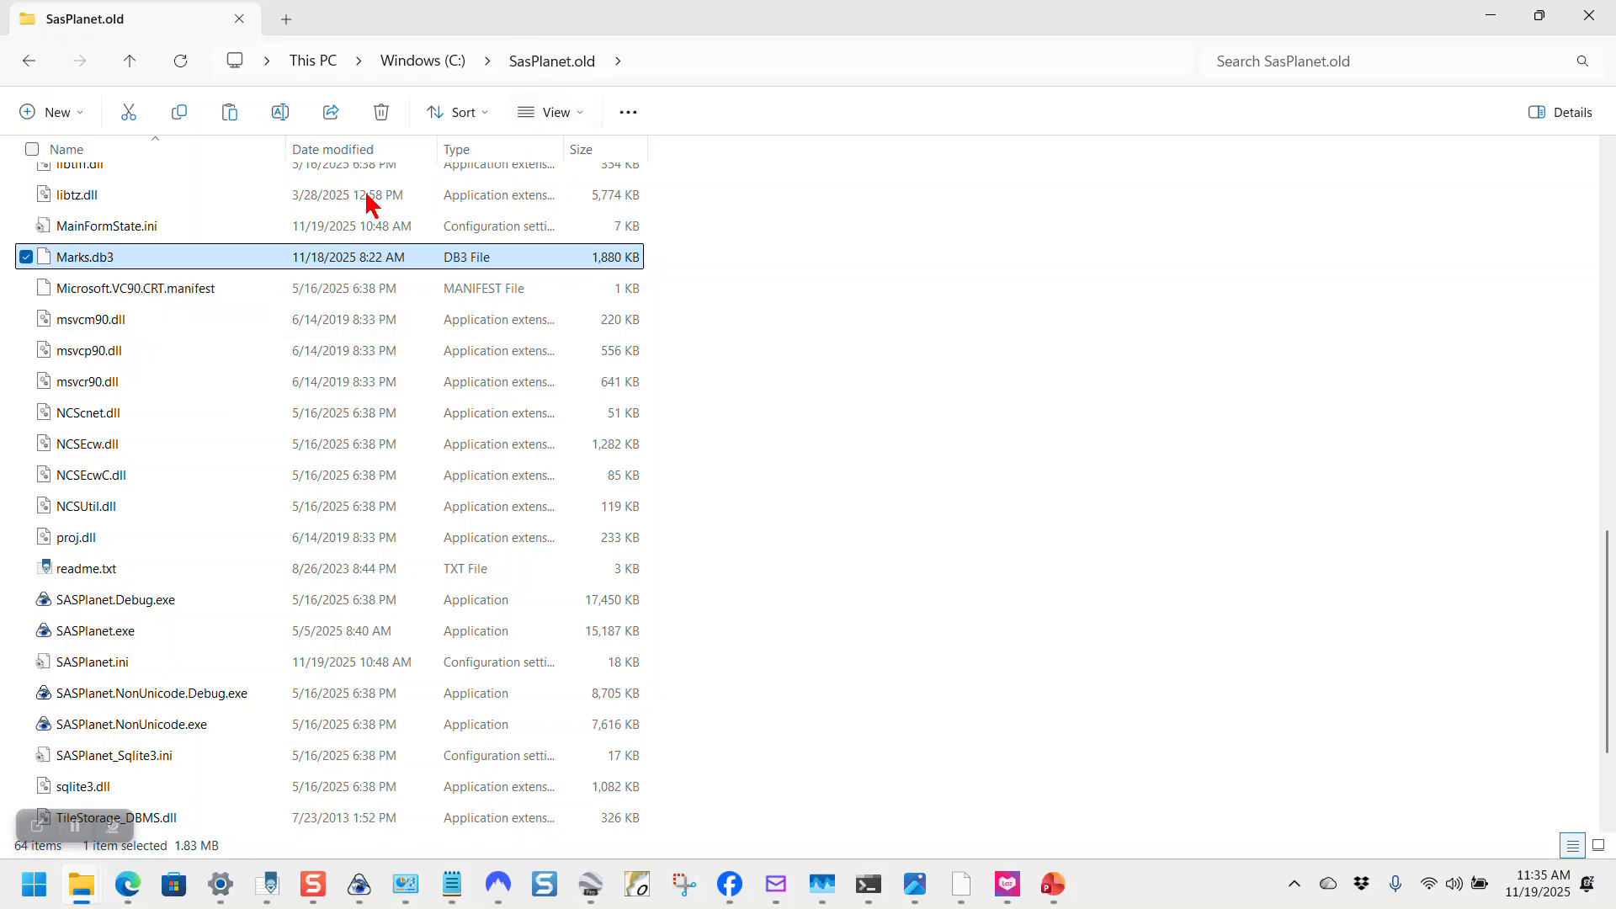
pyautogui.rightClick(182, 269)
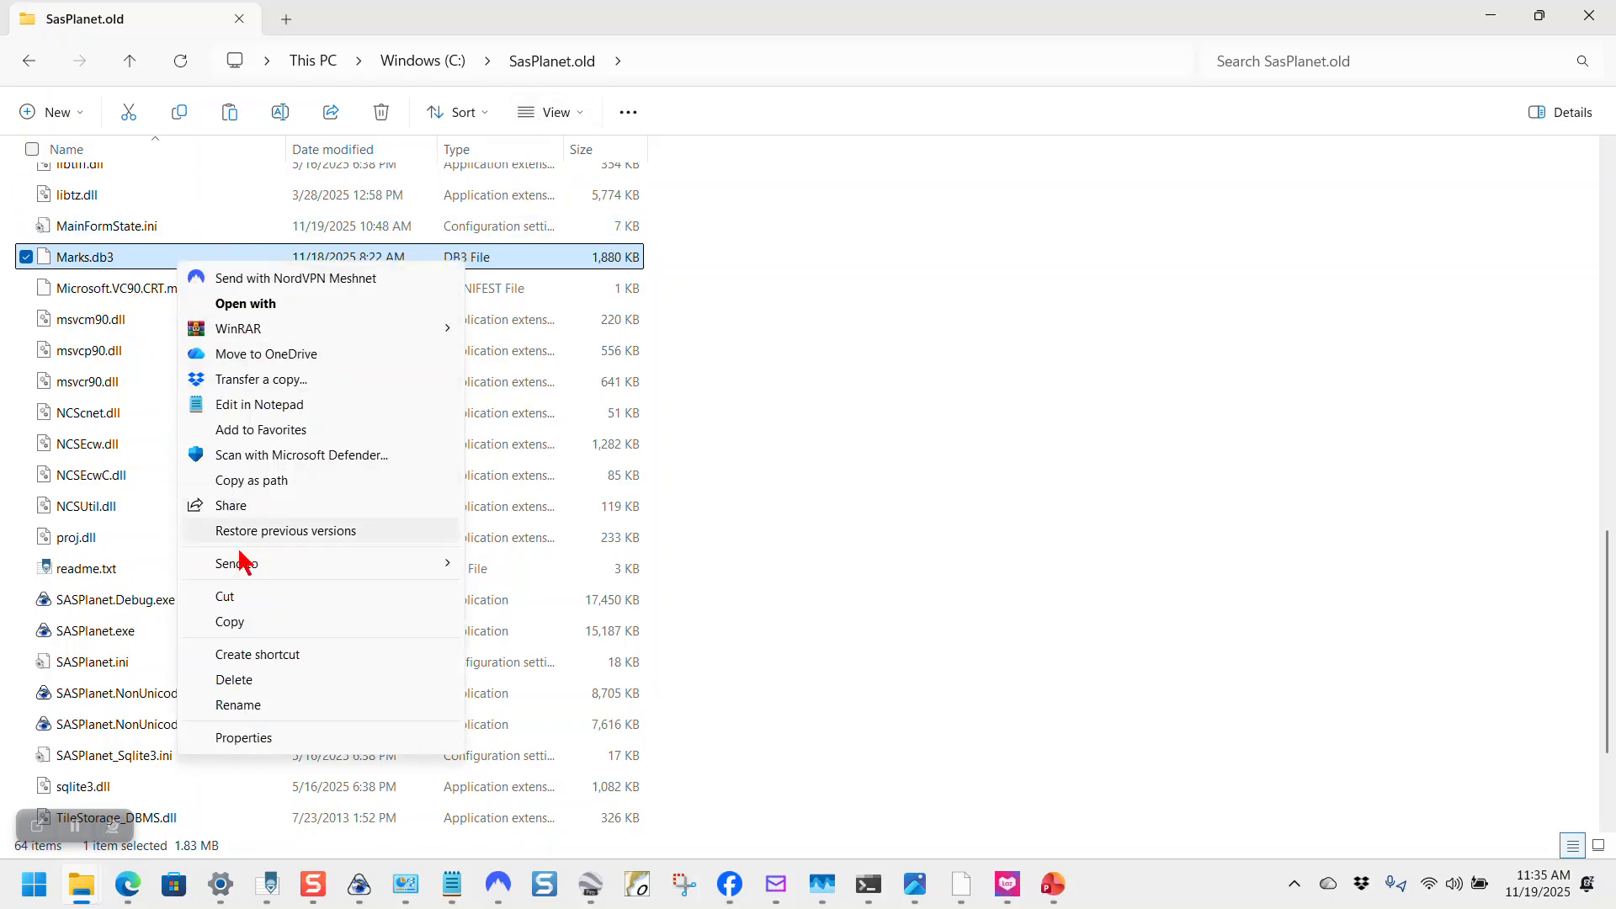
pyautogui.click(228, 627)
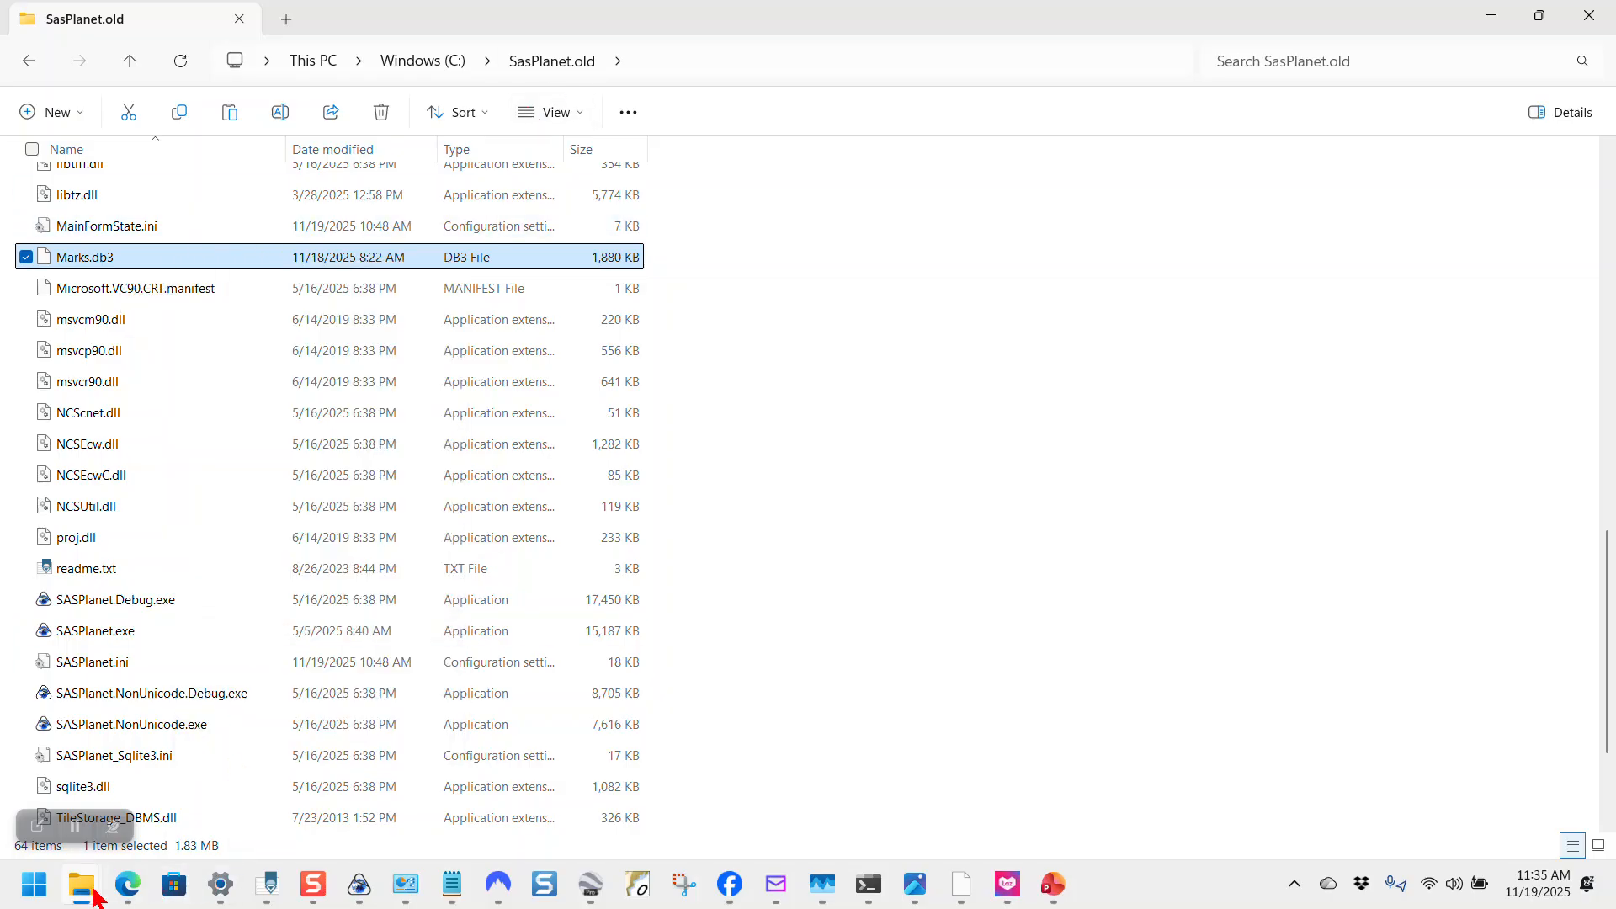
pyautogui.moveTo(97, 894)
pyautogui.click(1006, 800)
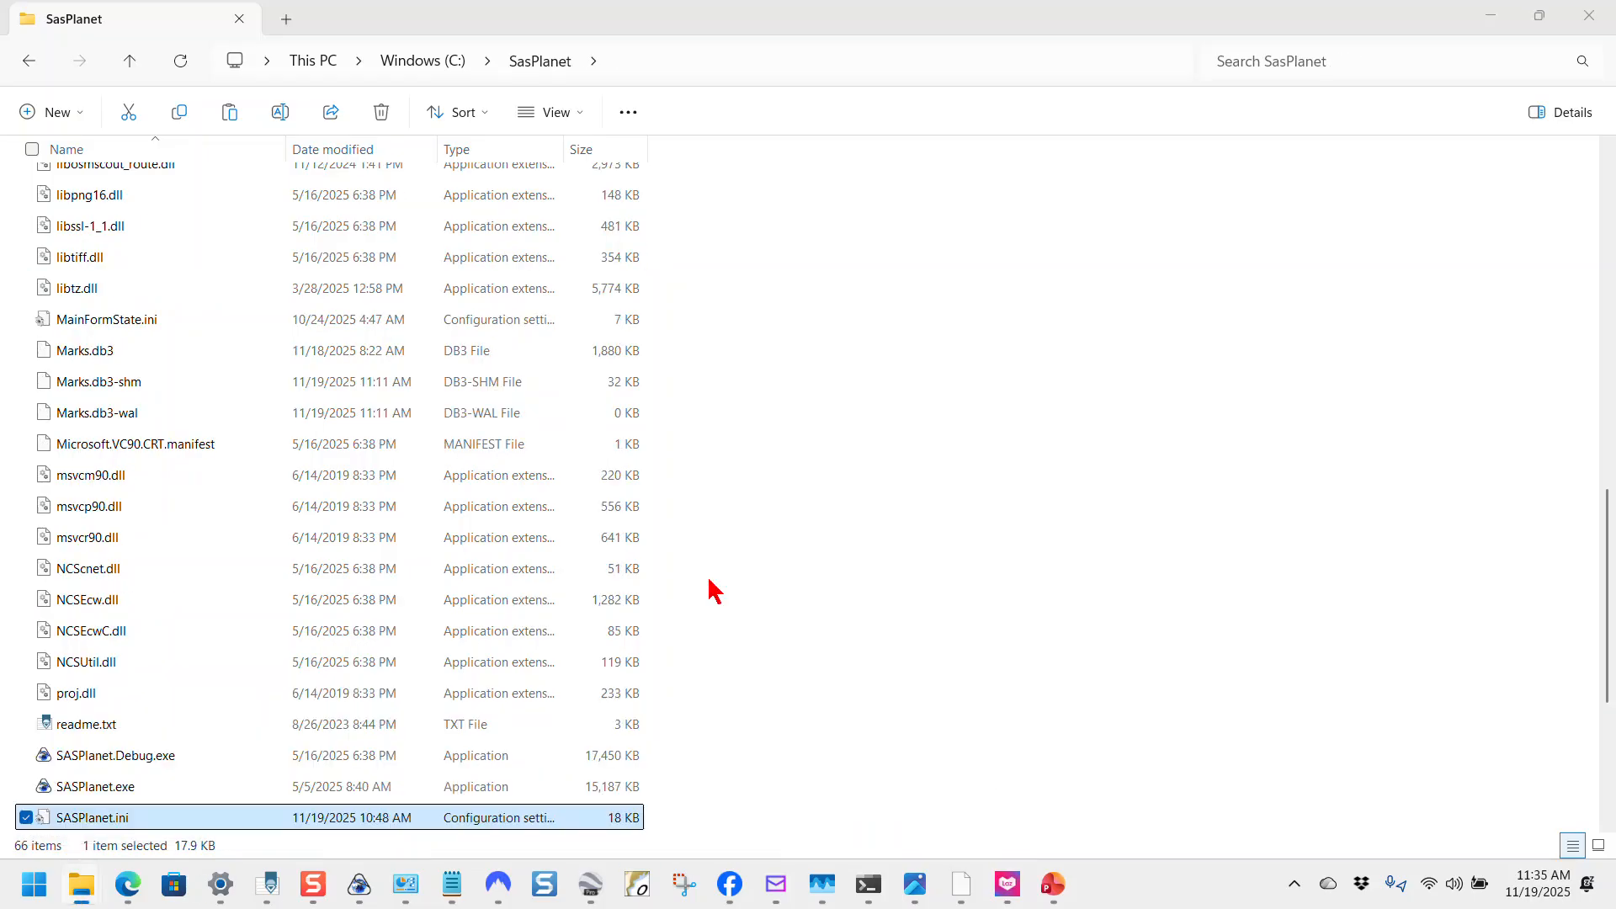
pyautogui.rightClick(250, 363)
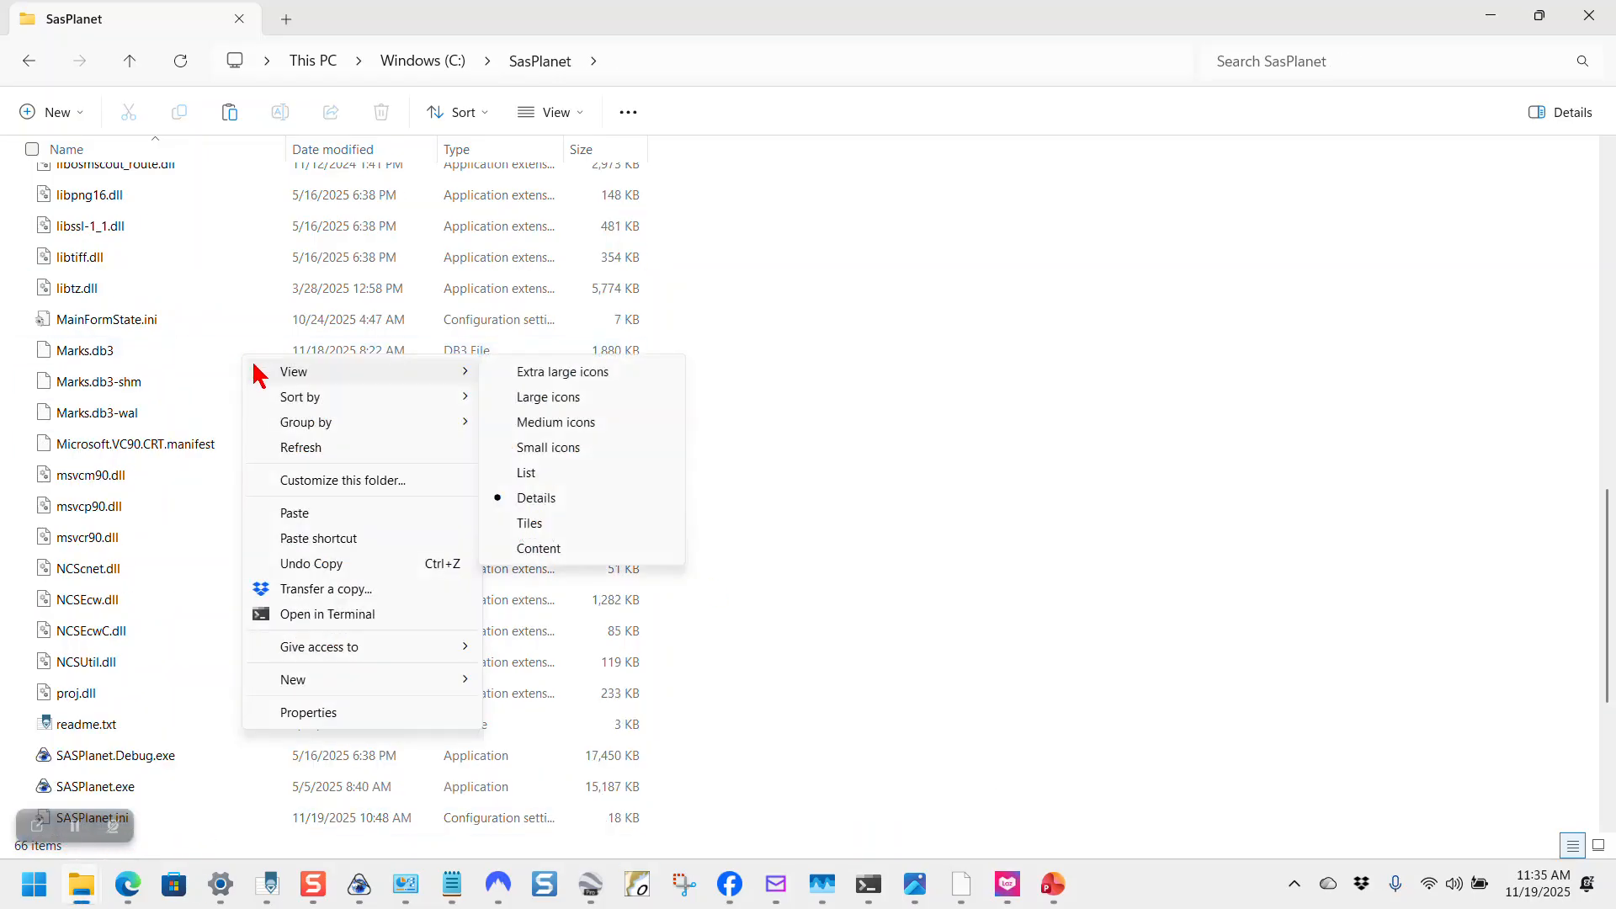
pyautogui.click(298, 515)
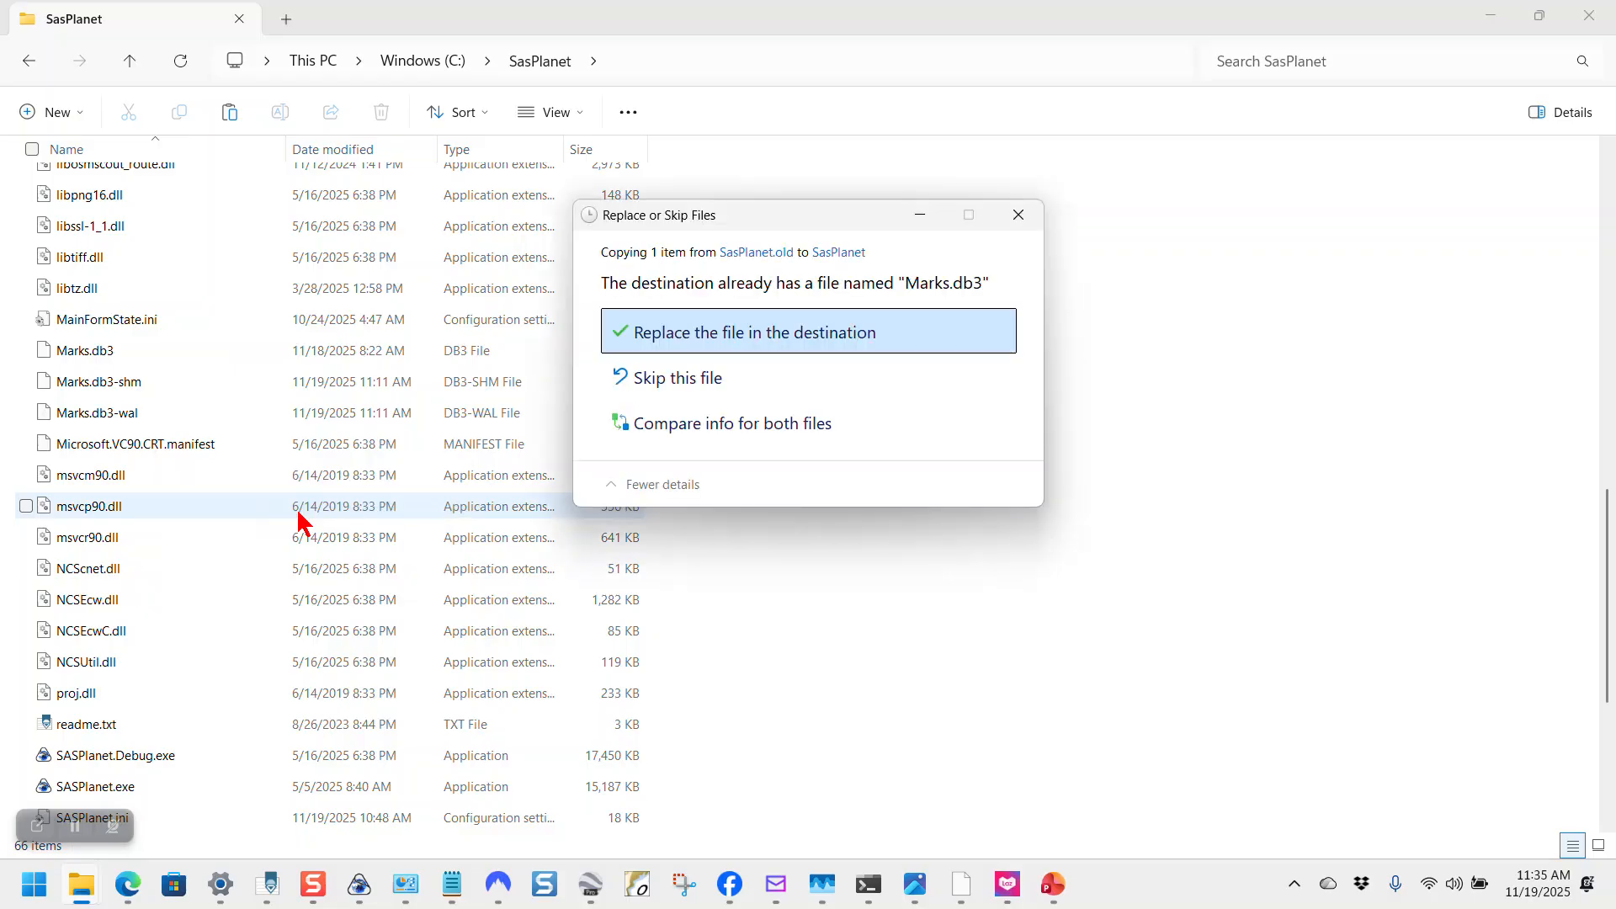
pyautogui.click(731, 352)
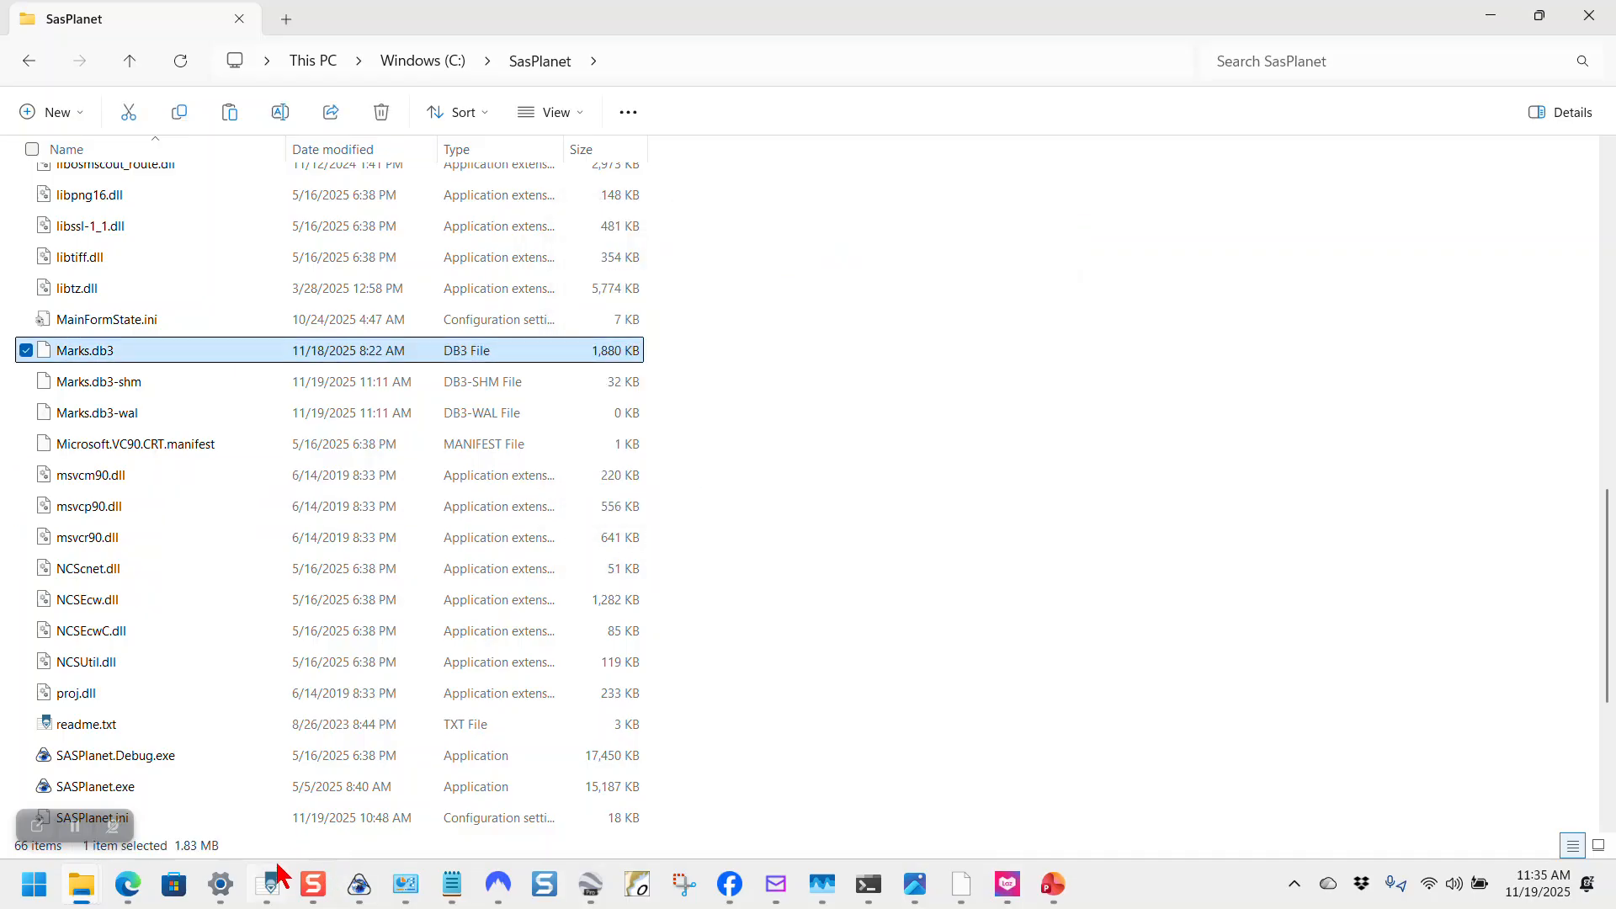
# Step: Highlight Readme steps 7 (map settings) and 8 (start the new SasPlanet), then switch to SAS.Planet
pyautogui.moveTo(94, 363)
pyautogui.click(449, 898)
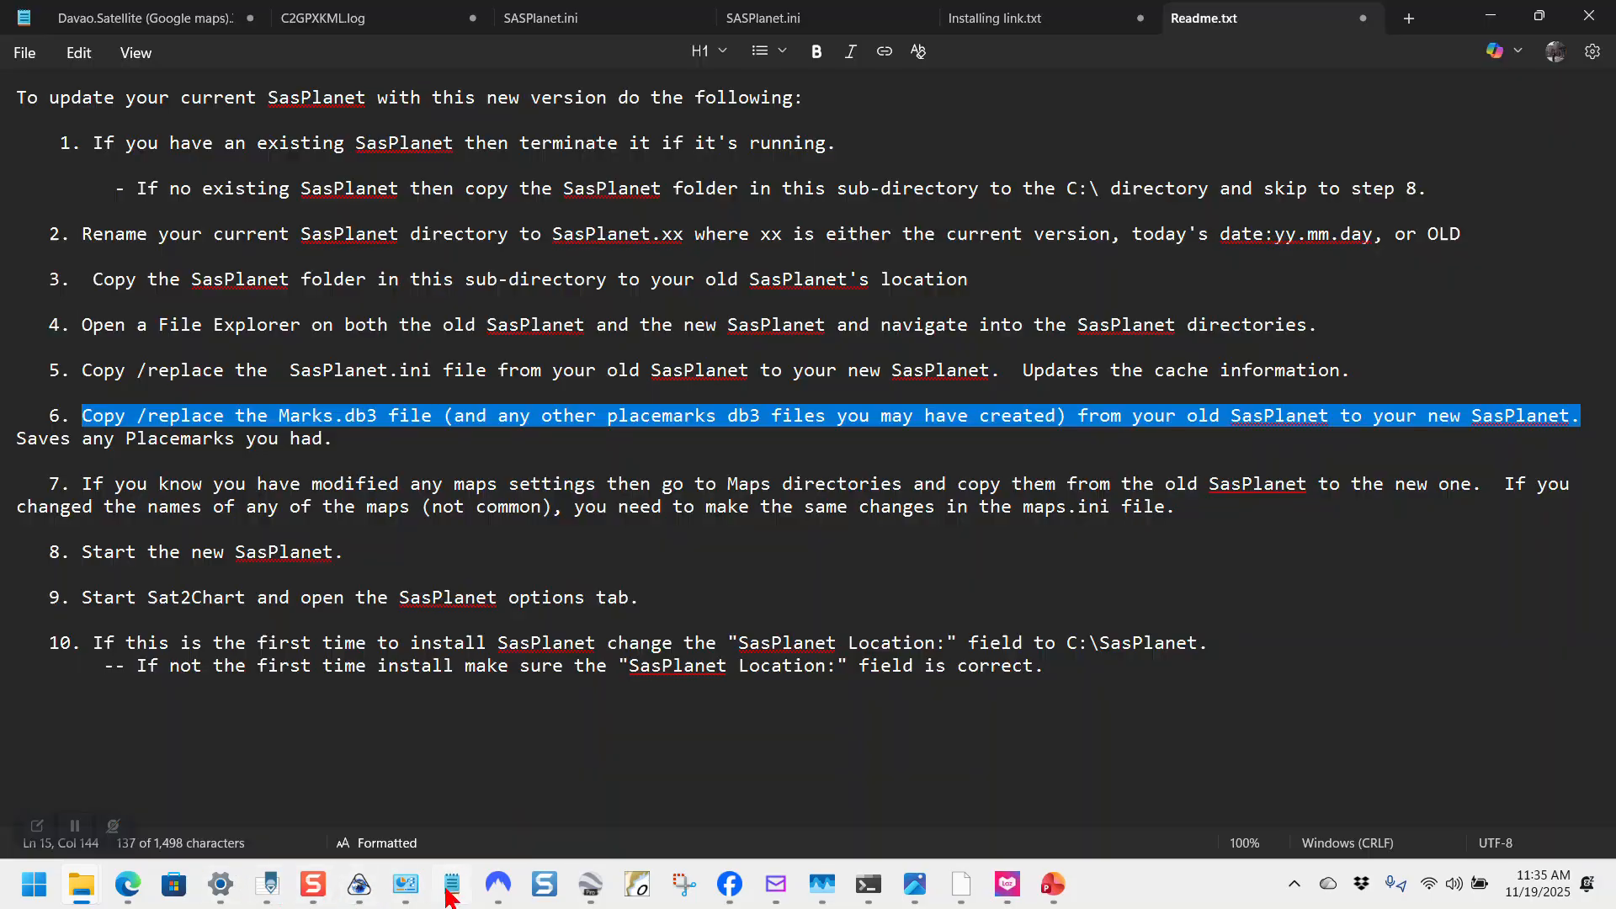
pyautogui.moveTo(75, 484); pyautogui.dragTo(1222, 506)
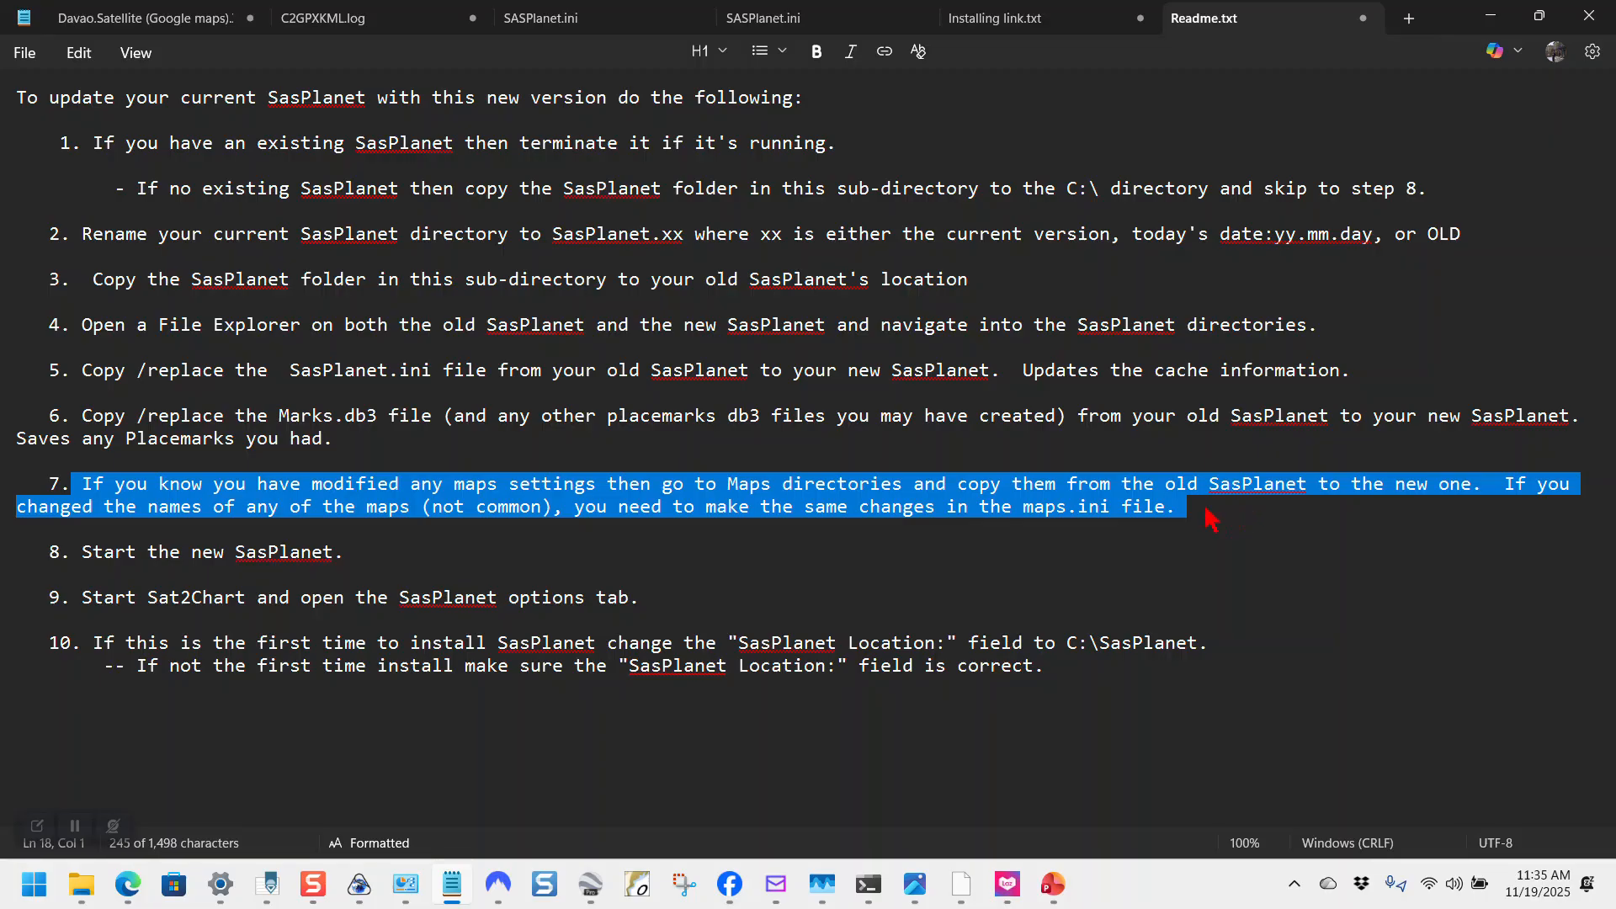
pyautogui.click(393, 551)
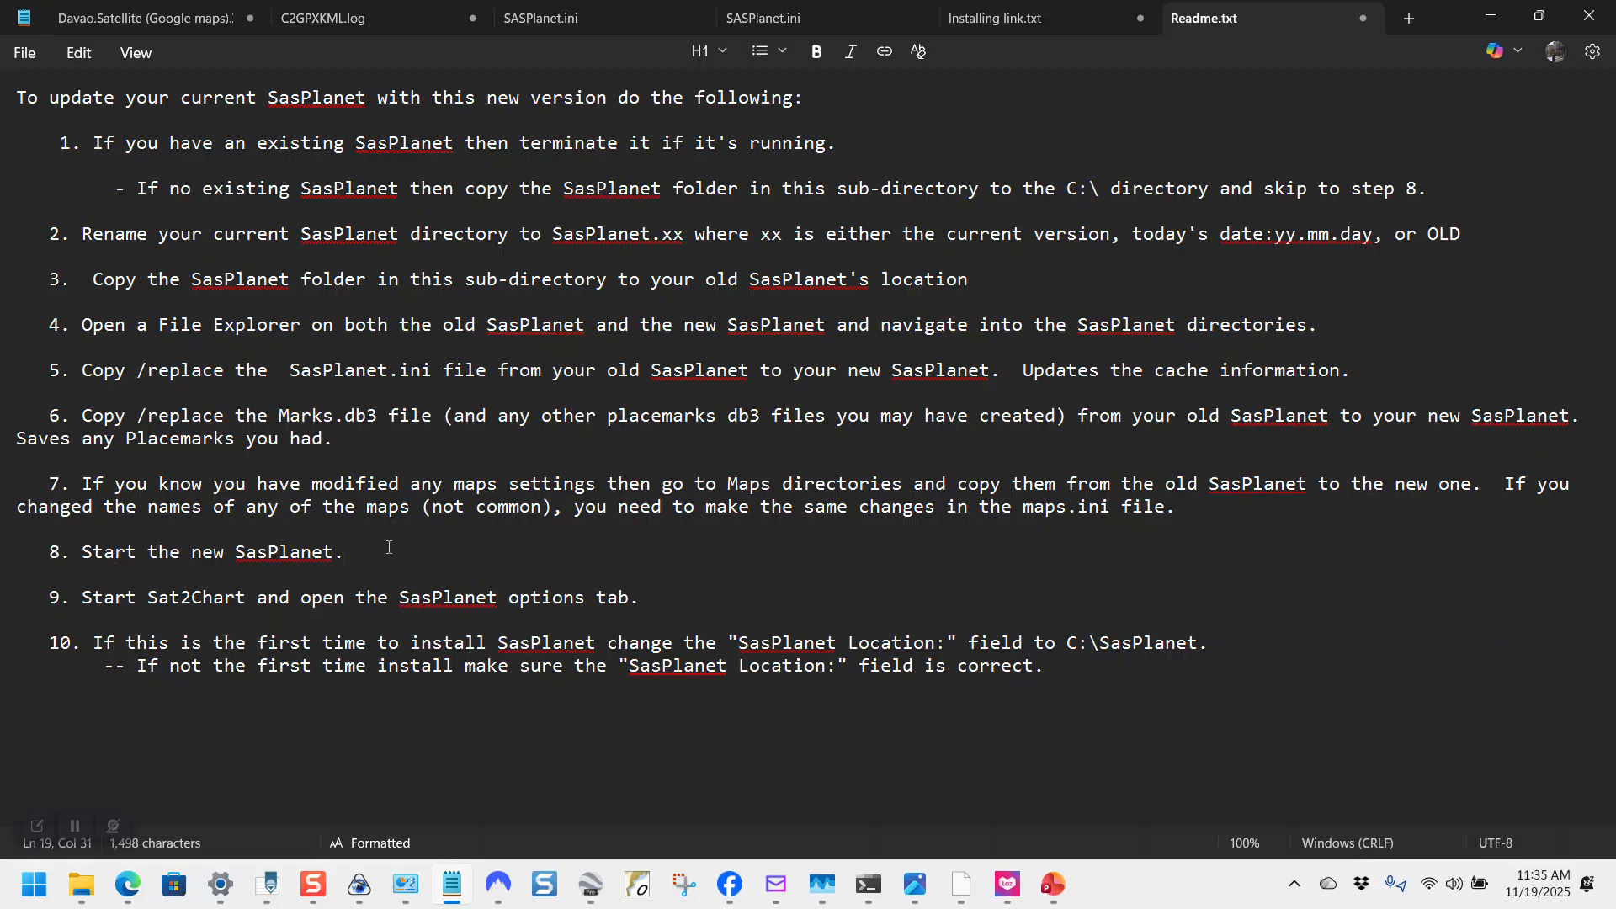
pyautogui.moveTo(75, 552); pyautogui.dragTo(412, 571)
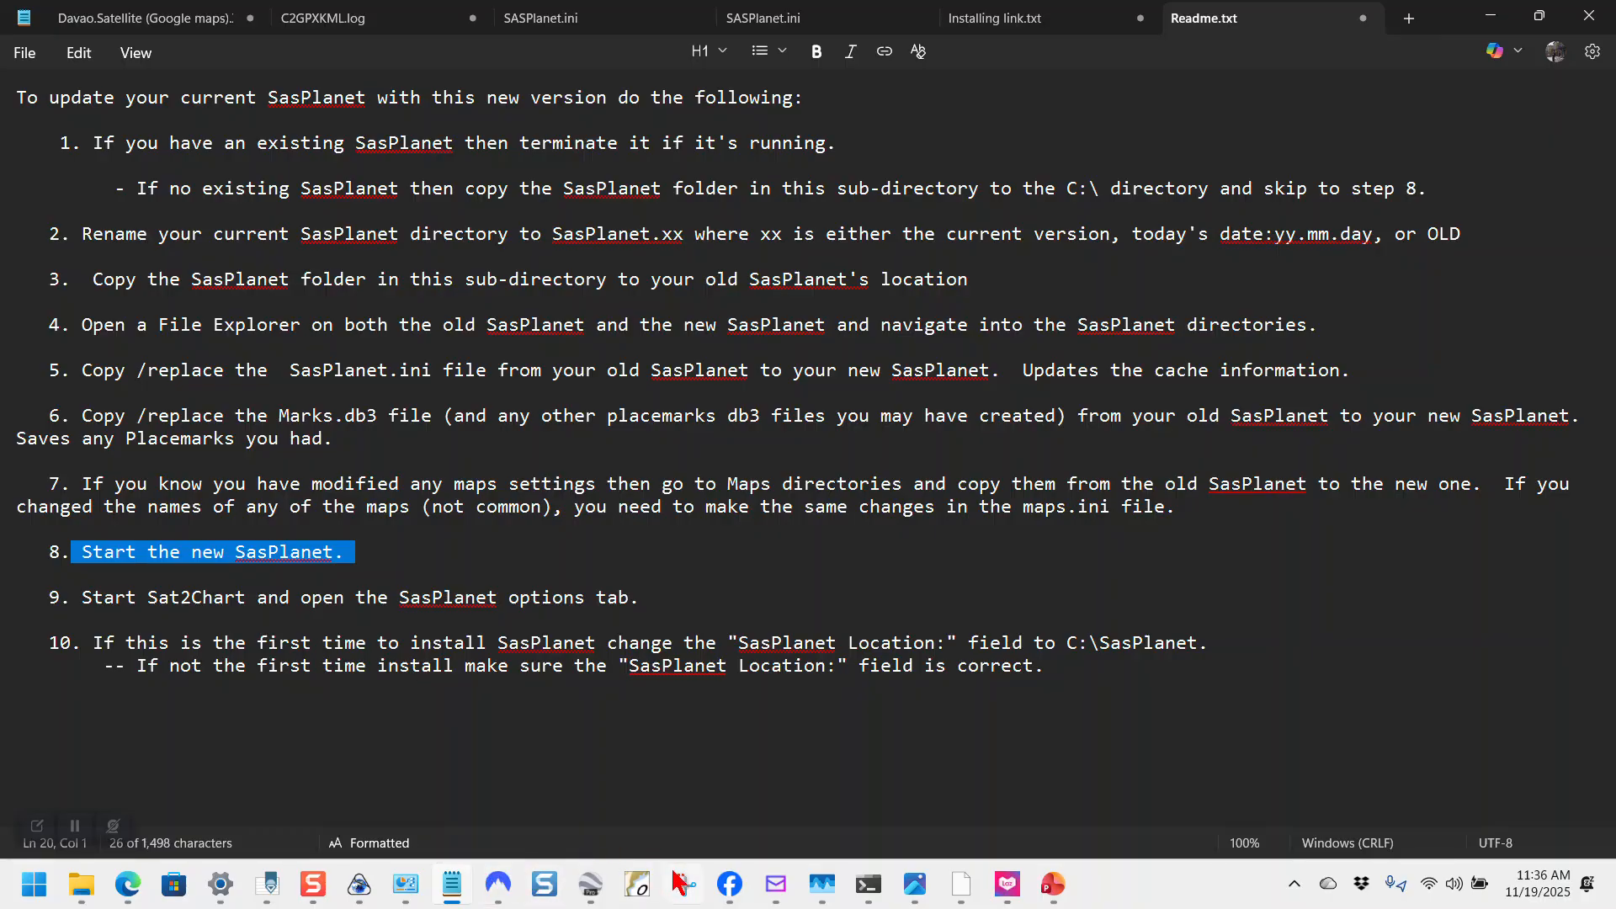
pyautogui.moveTo(595, 902)
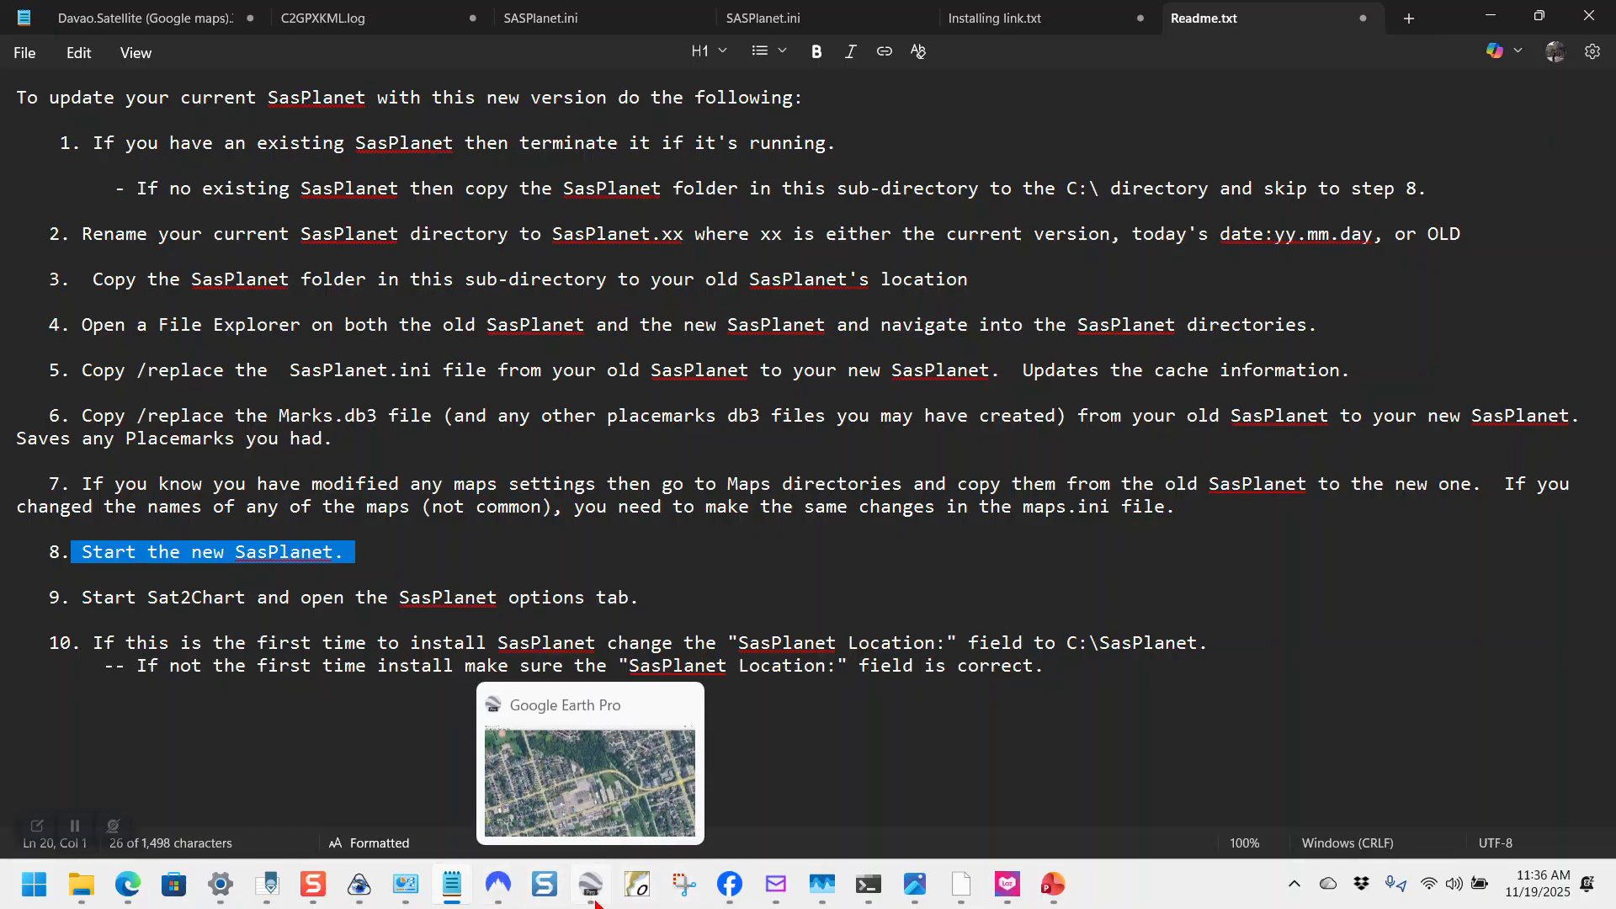
pyautogui.click(360, 884)
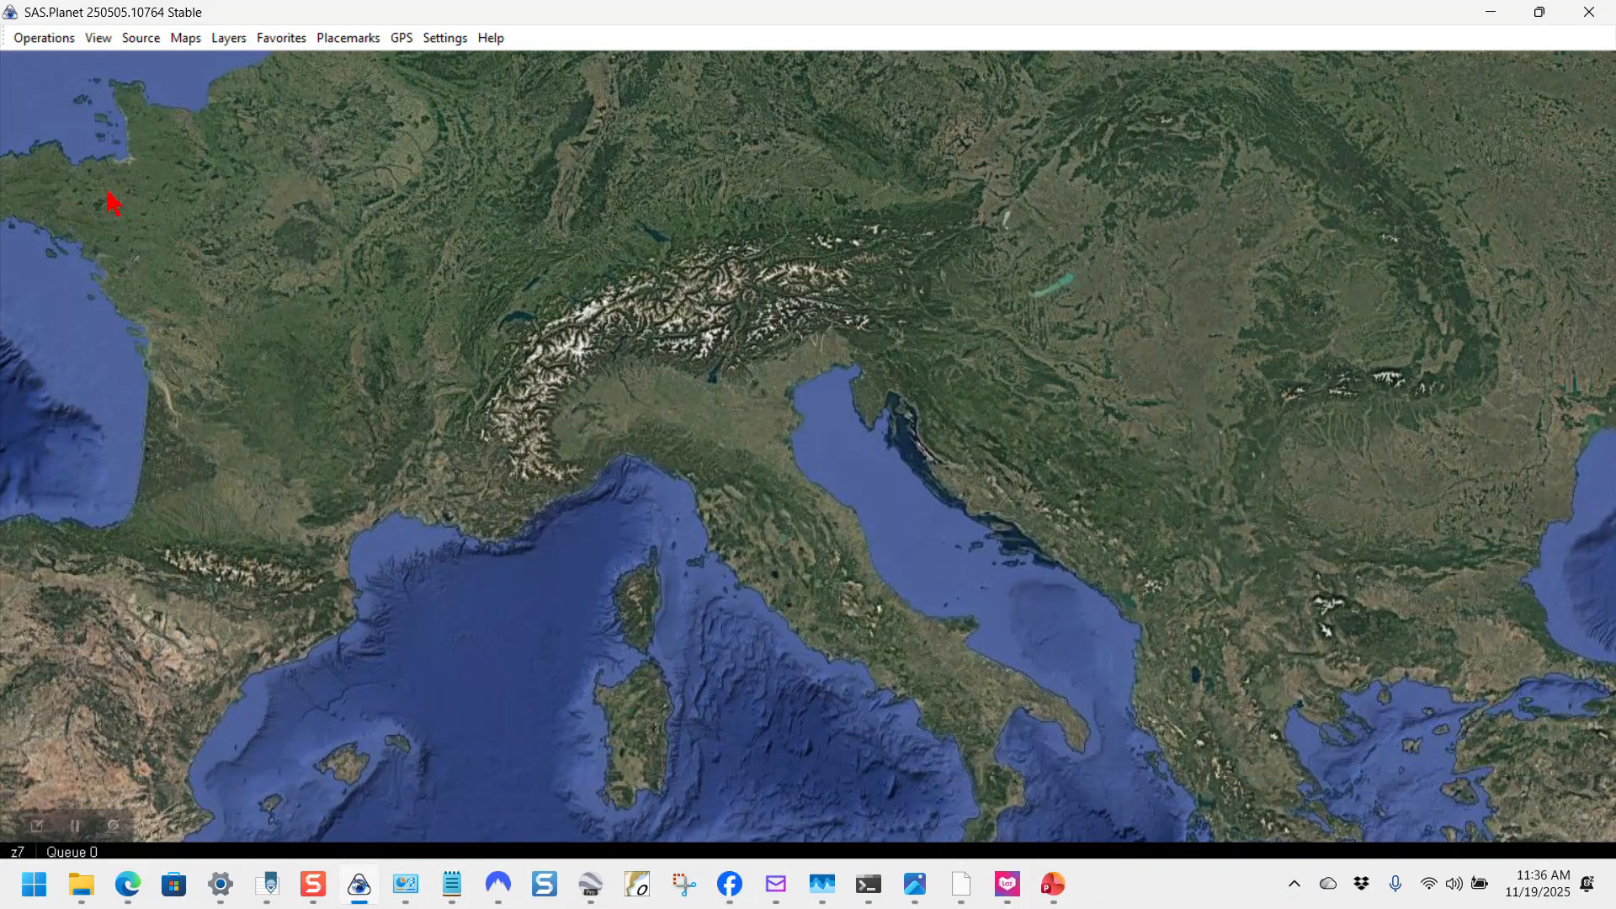
pyautogui.click(446, 39)
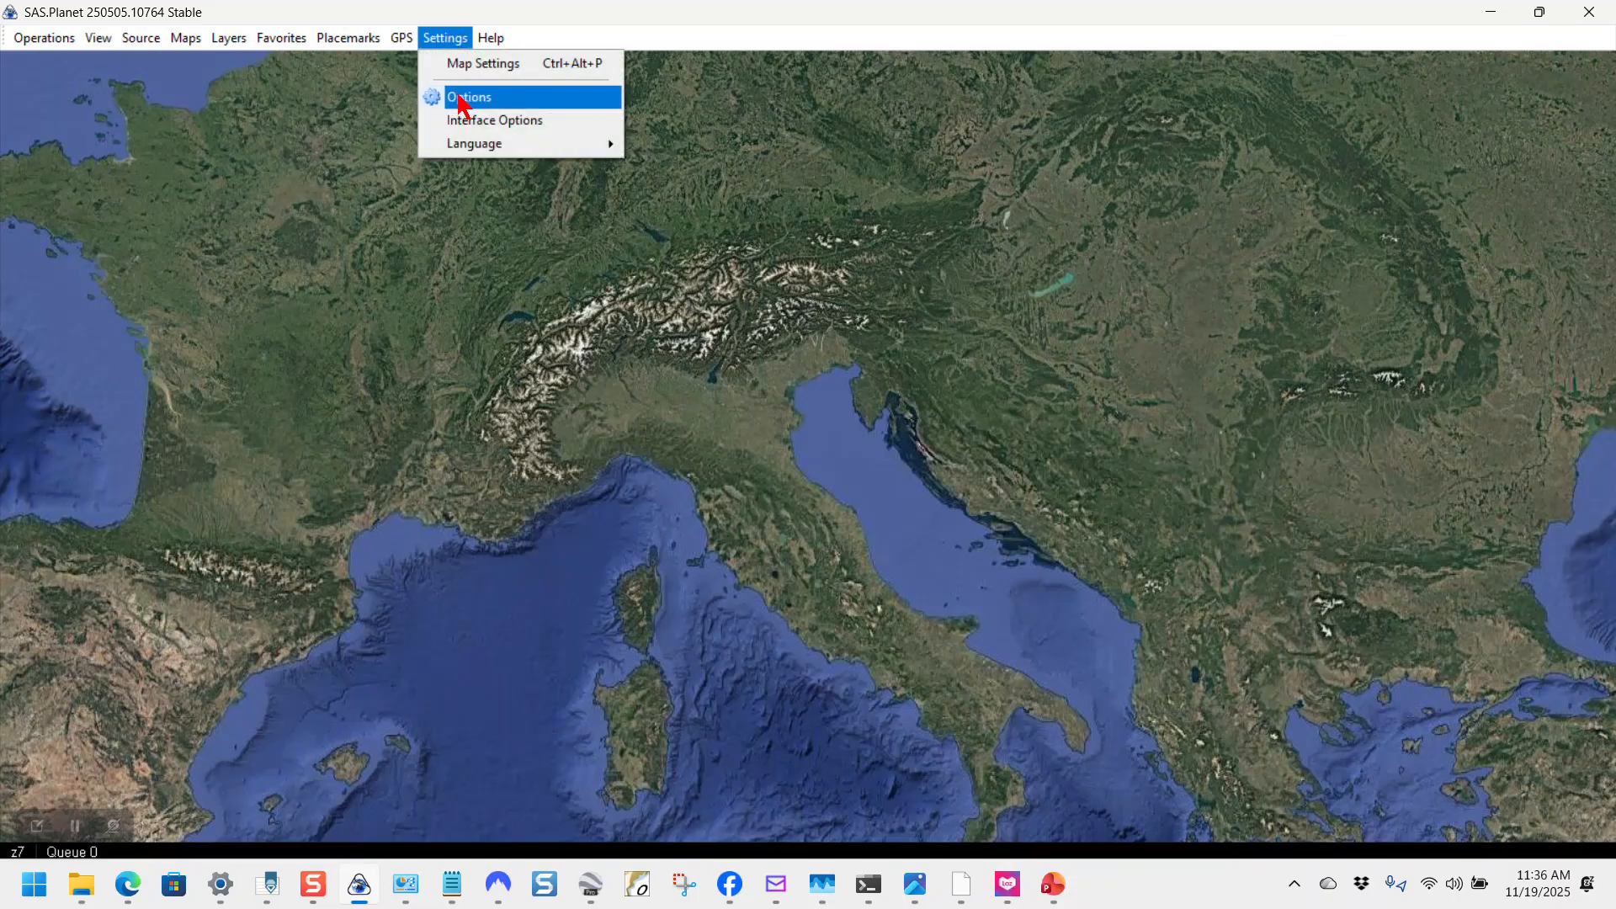
pyautogui.click(462, 99)
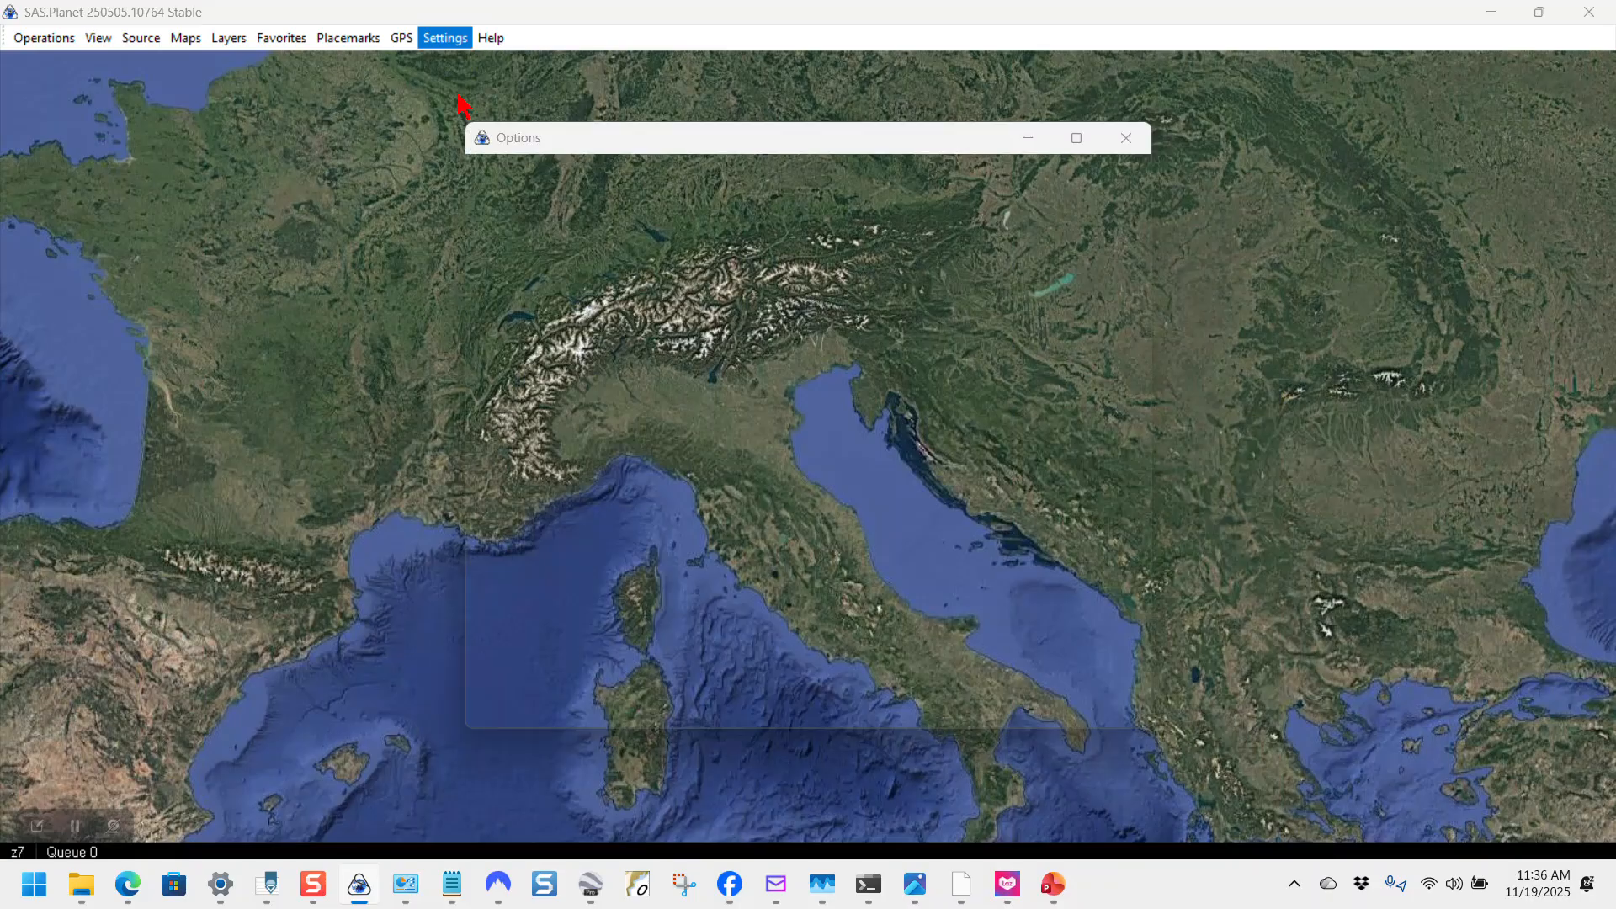
pyautogui.click(587, 166)
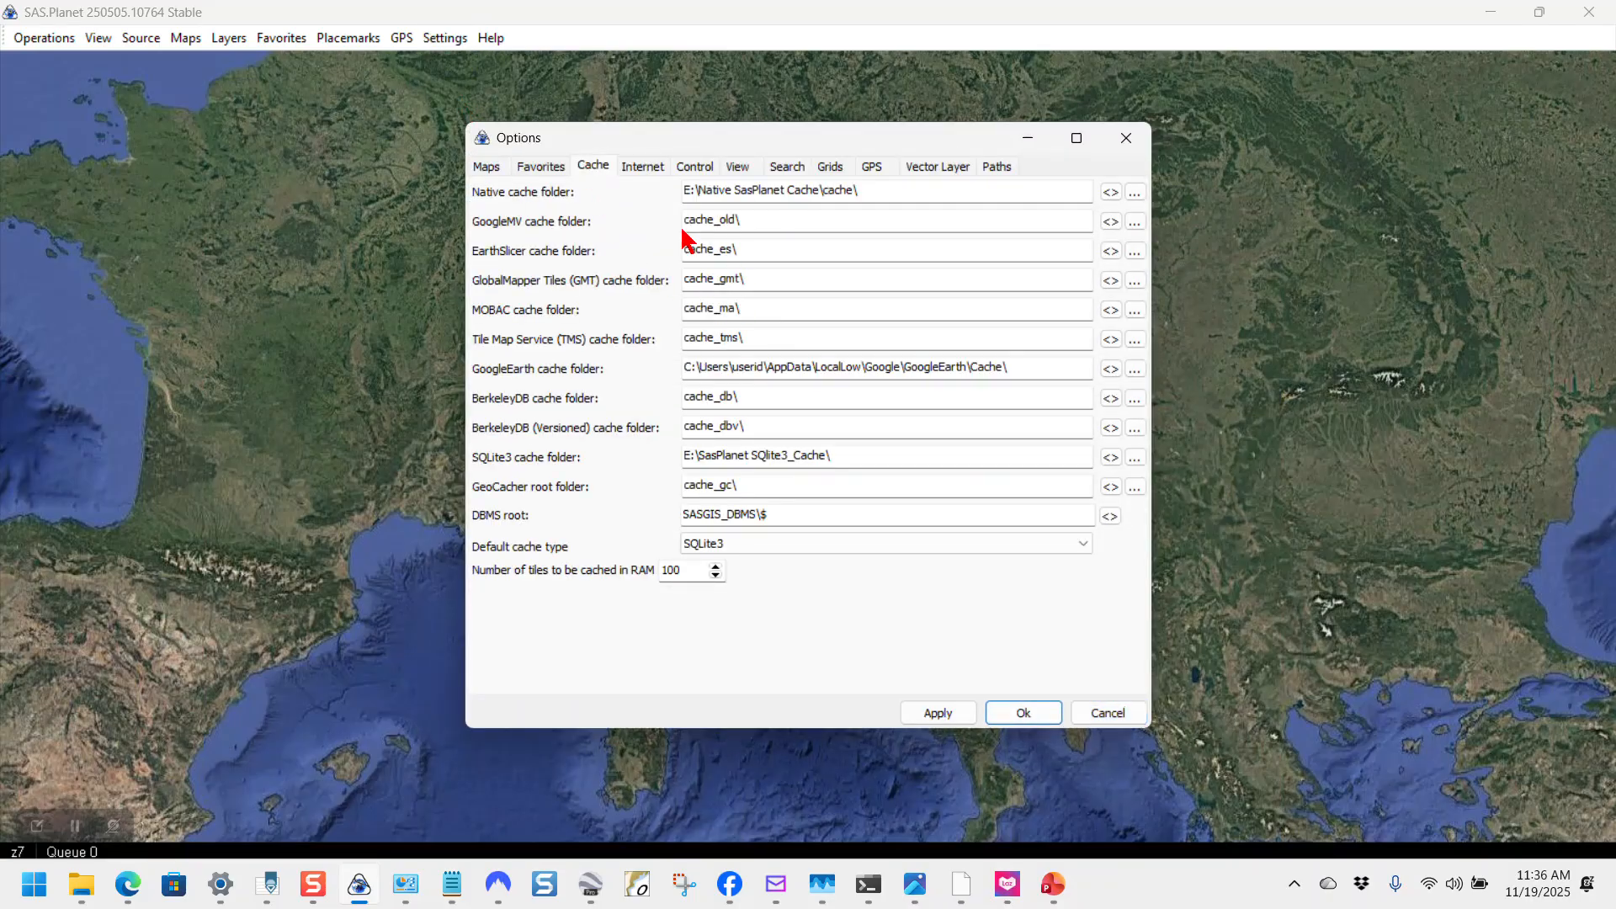
pyautogui.moveTo(686, 187); pyautogui.dragTo(951, 181)
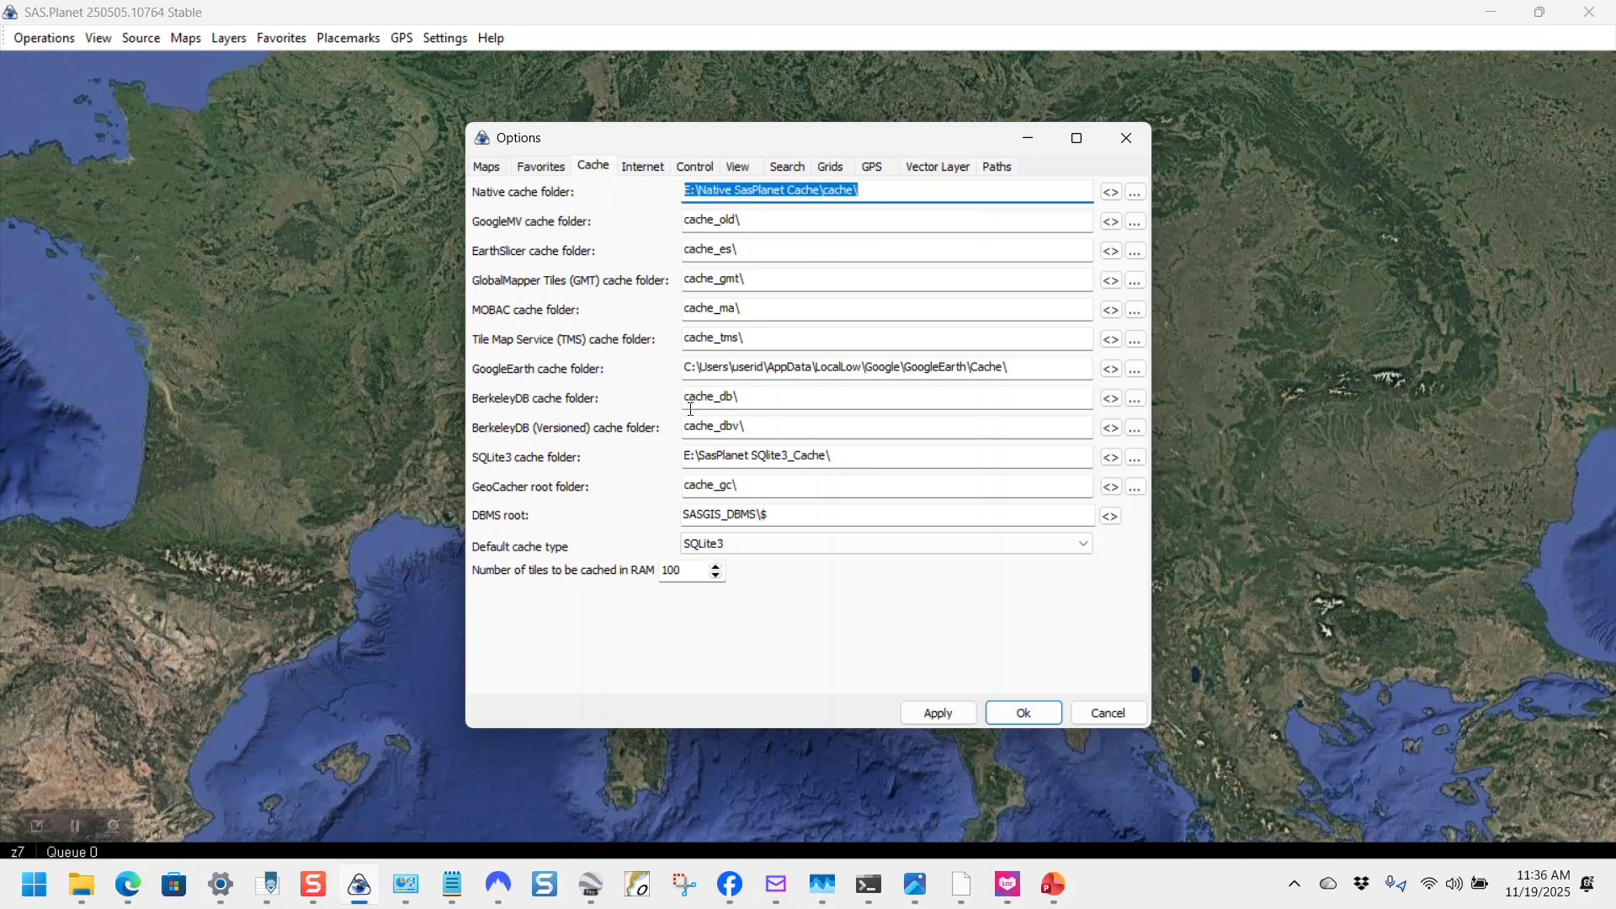
pyautogui.moveTo(685, 453); pyautogui.dragTo(845, 452)
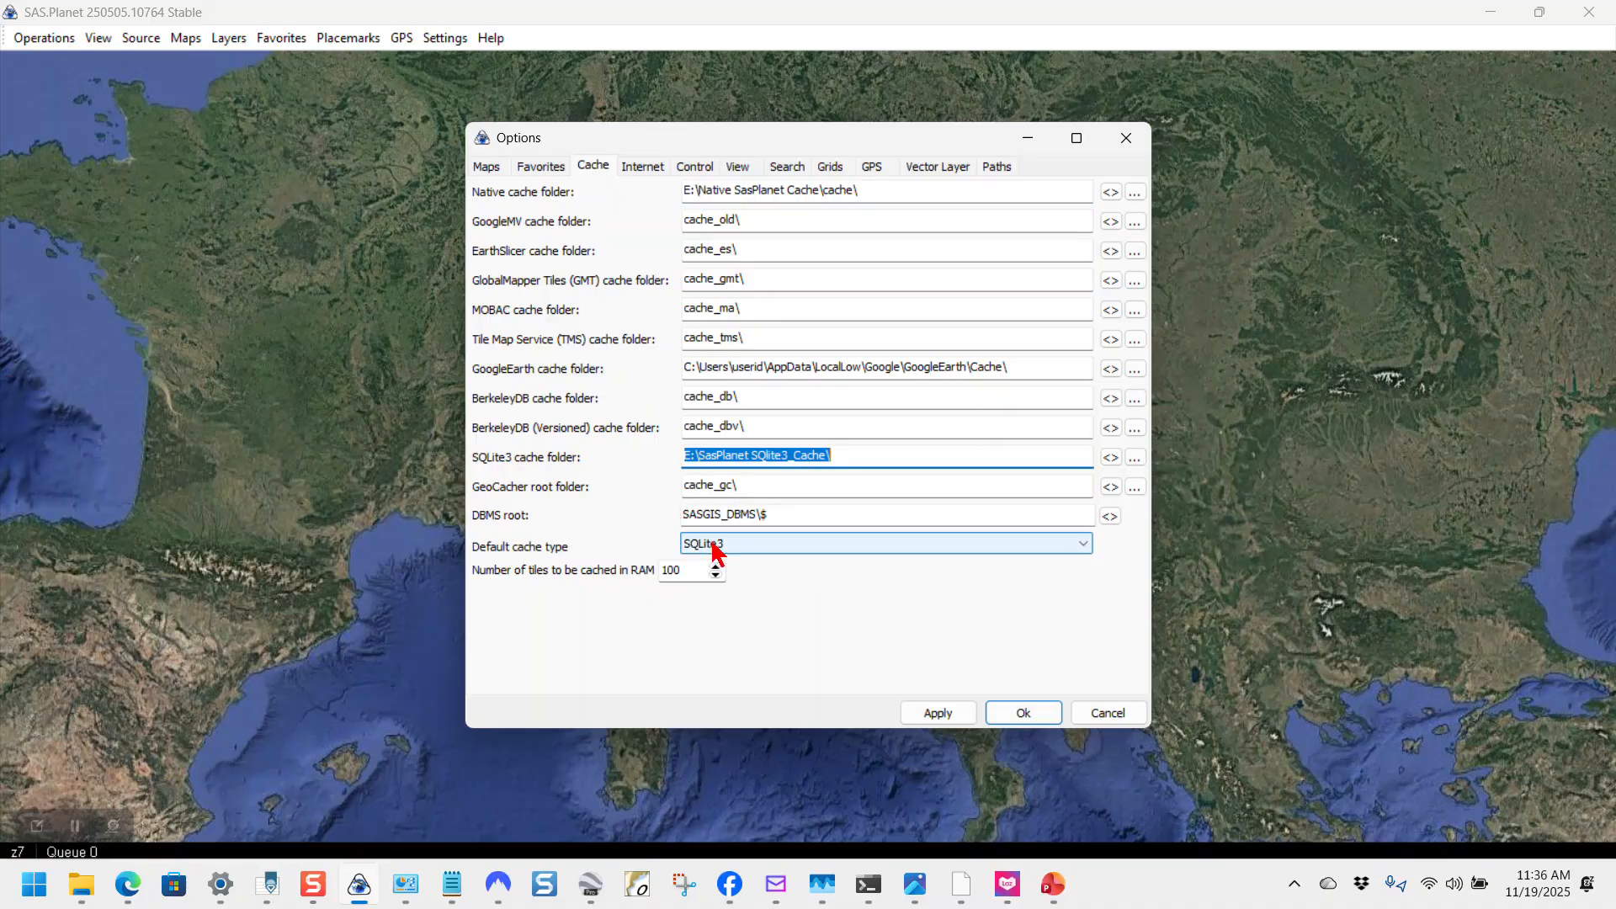
pyautogui.click(1108, 714)
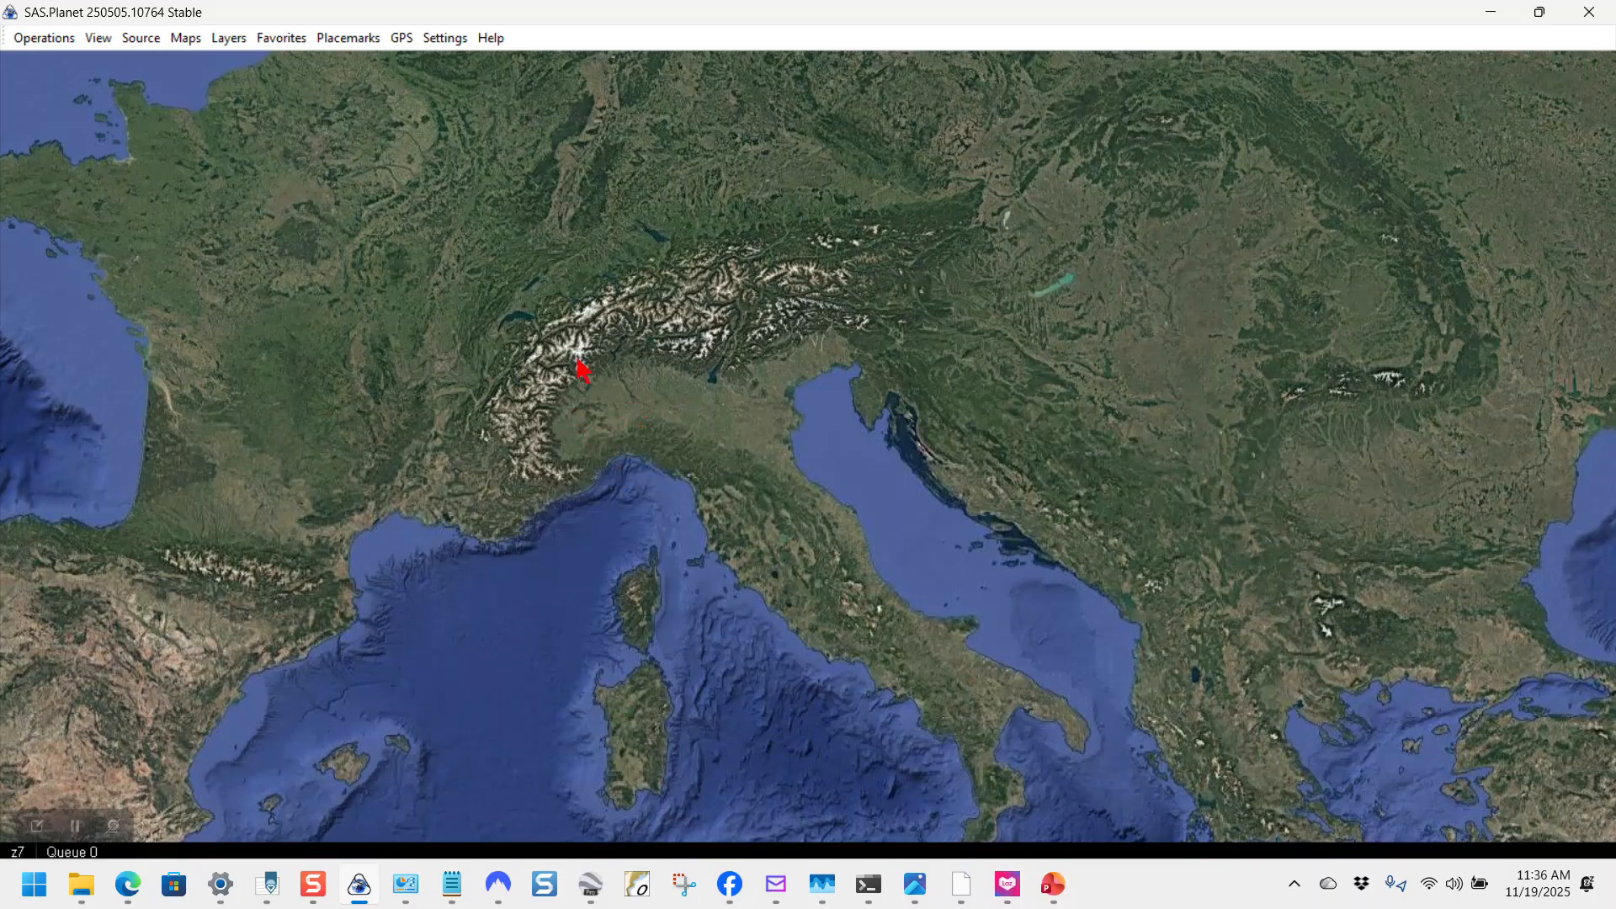
# Step: Check the Placemark Manager lists the five migrated placemarks, including Davao and Varadero Marina, then close it
pyautogui.click(337, 39)
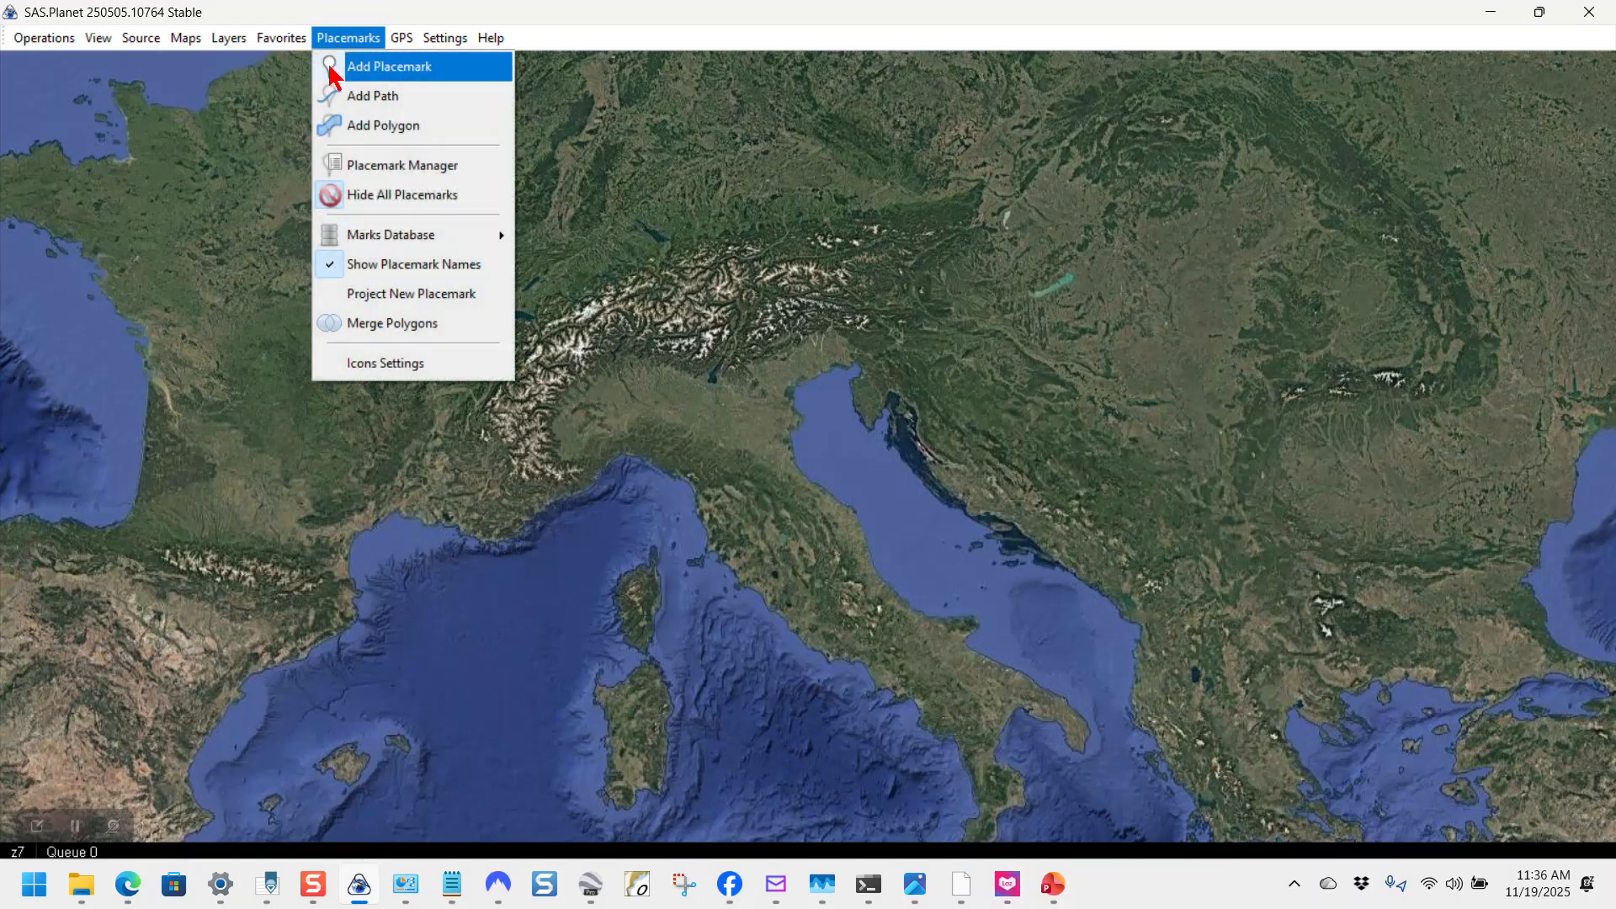
pyautogui.click(339, 164)
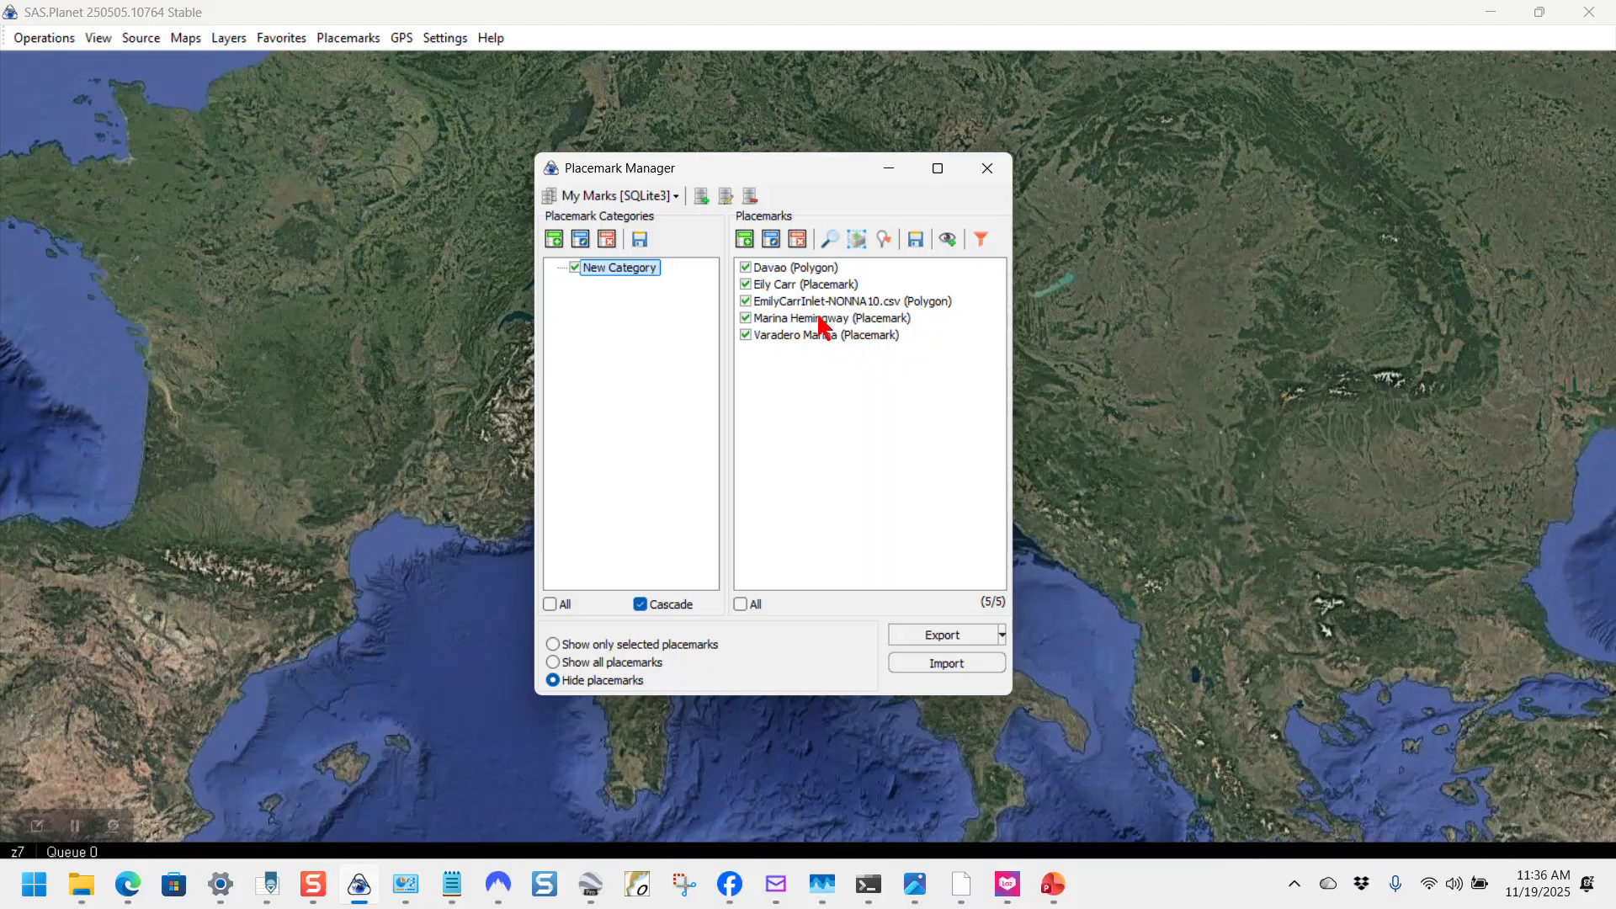
pyautogui.click(988, 169)
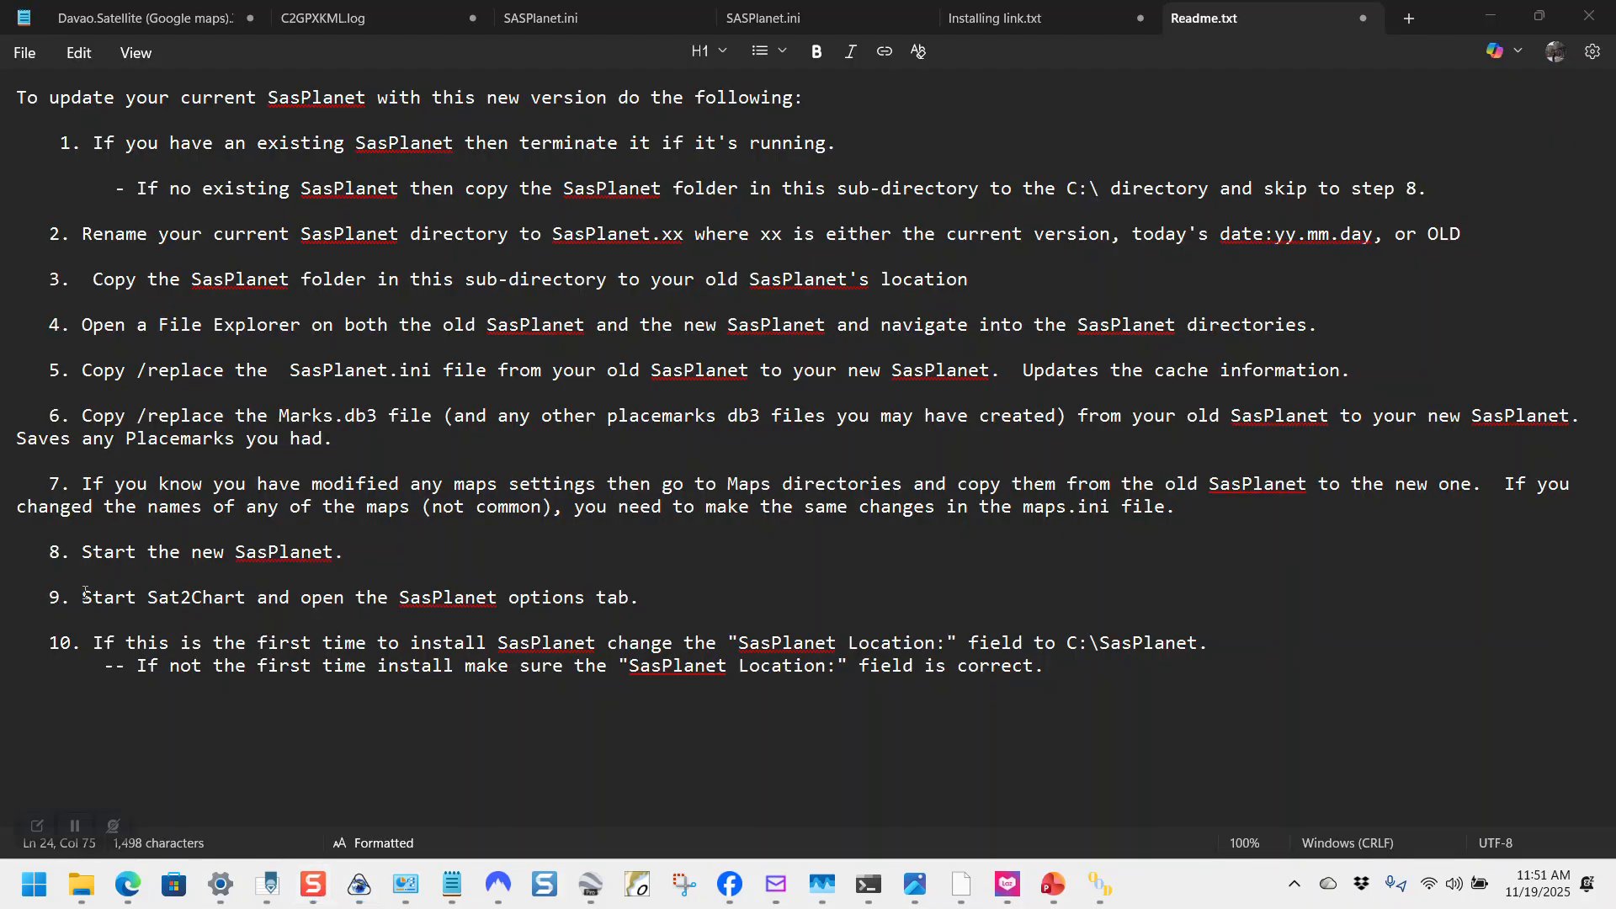
# Step: Highlight Readme step 9, then open Sat2Chart's SasPlanet tab and select the C:\SasPlanet location value
pyautogui.moveTo(81, 597); pyautogui.dragTo(637, 596)
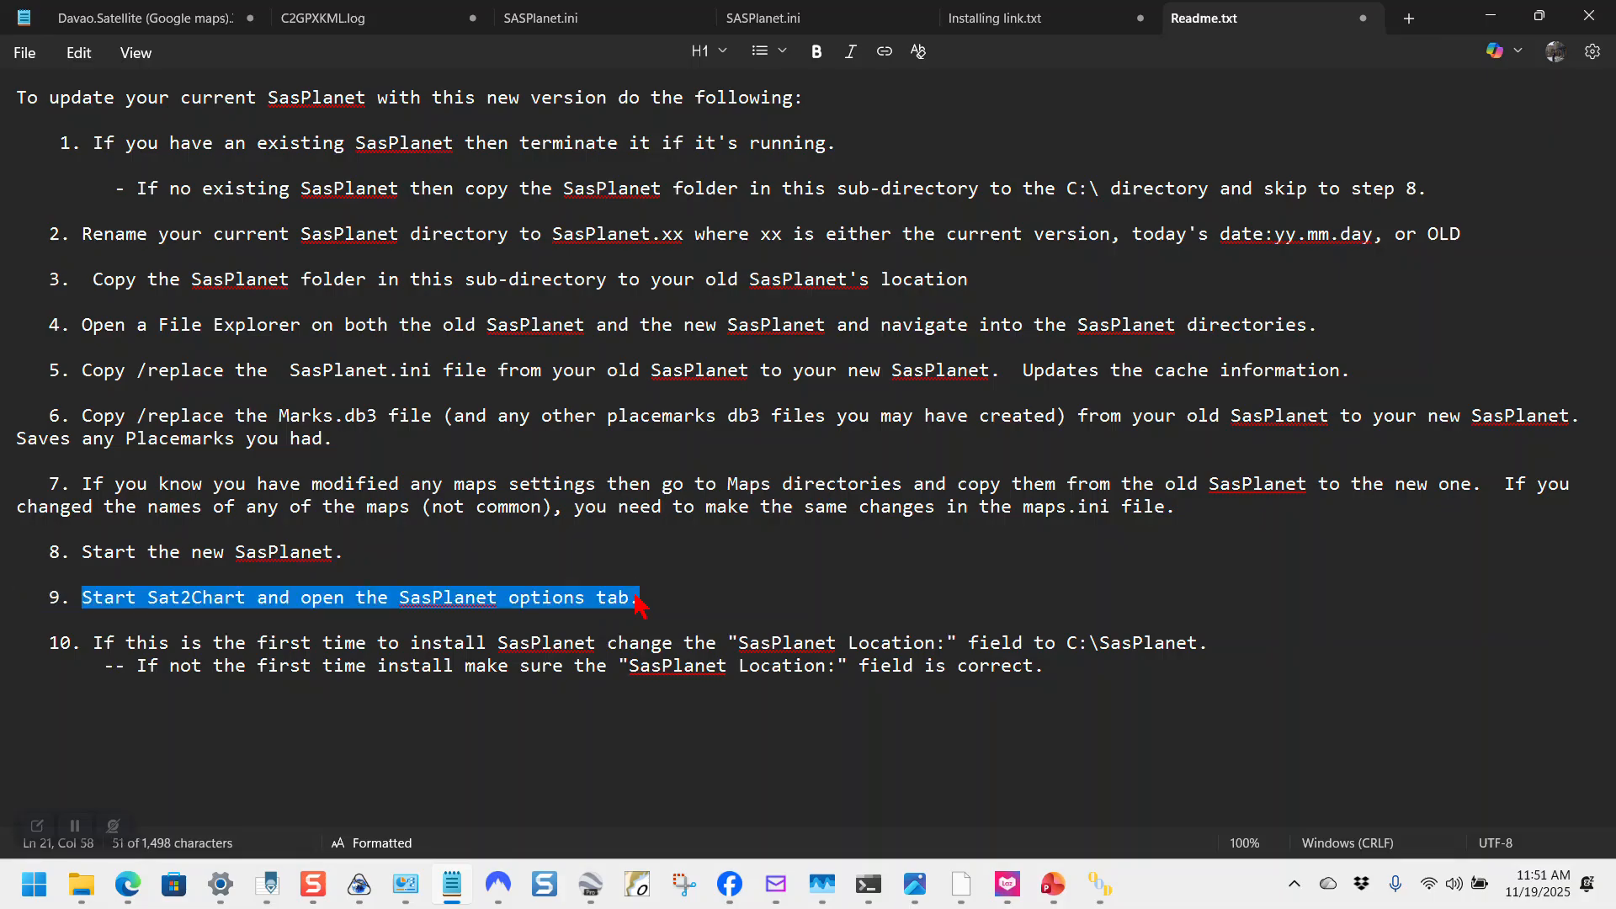
pyautogui.moveTo(1102, 897)
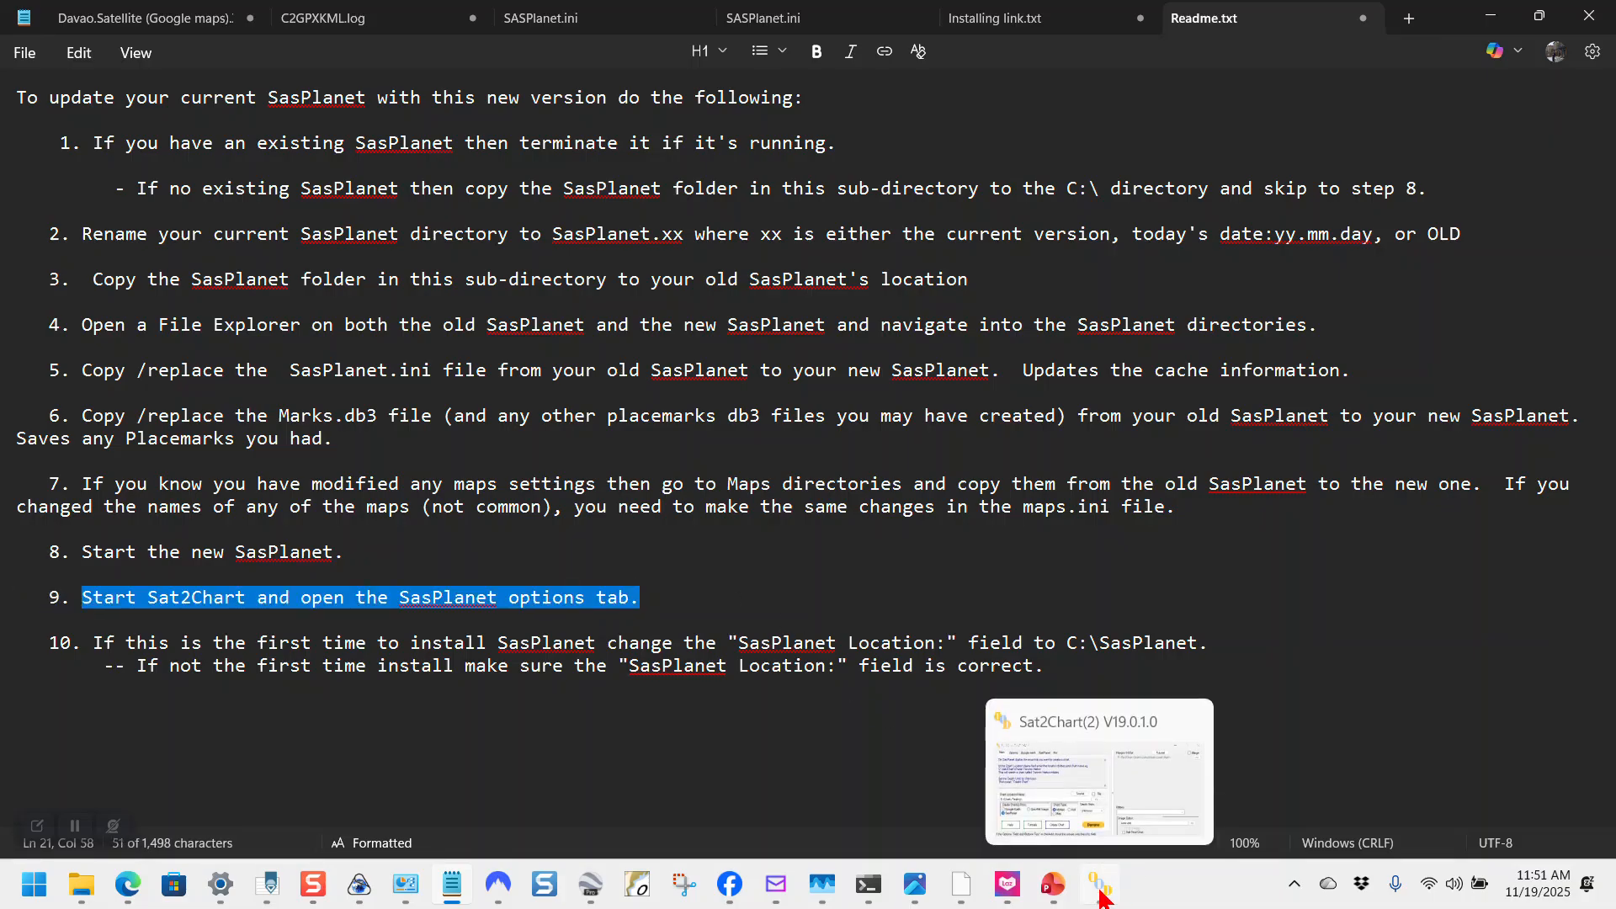
pyautogui.click(1096, 894)
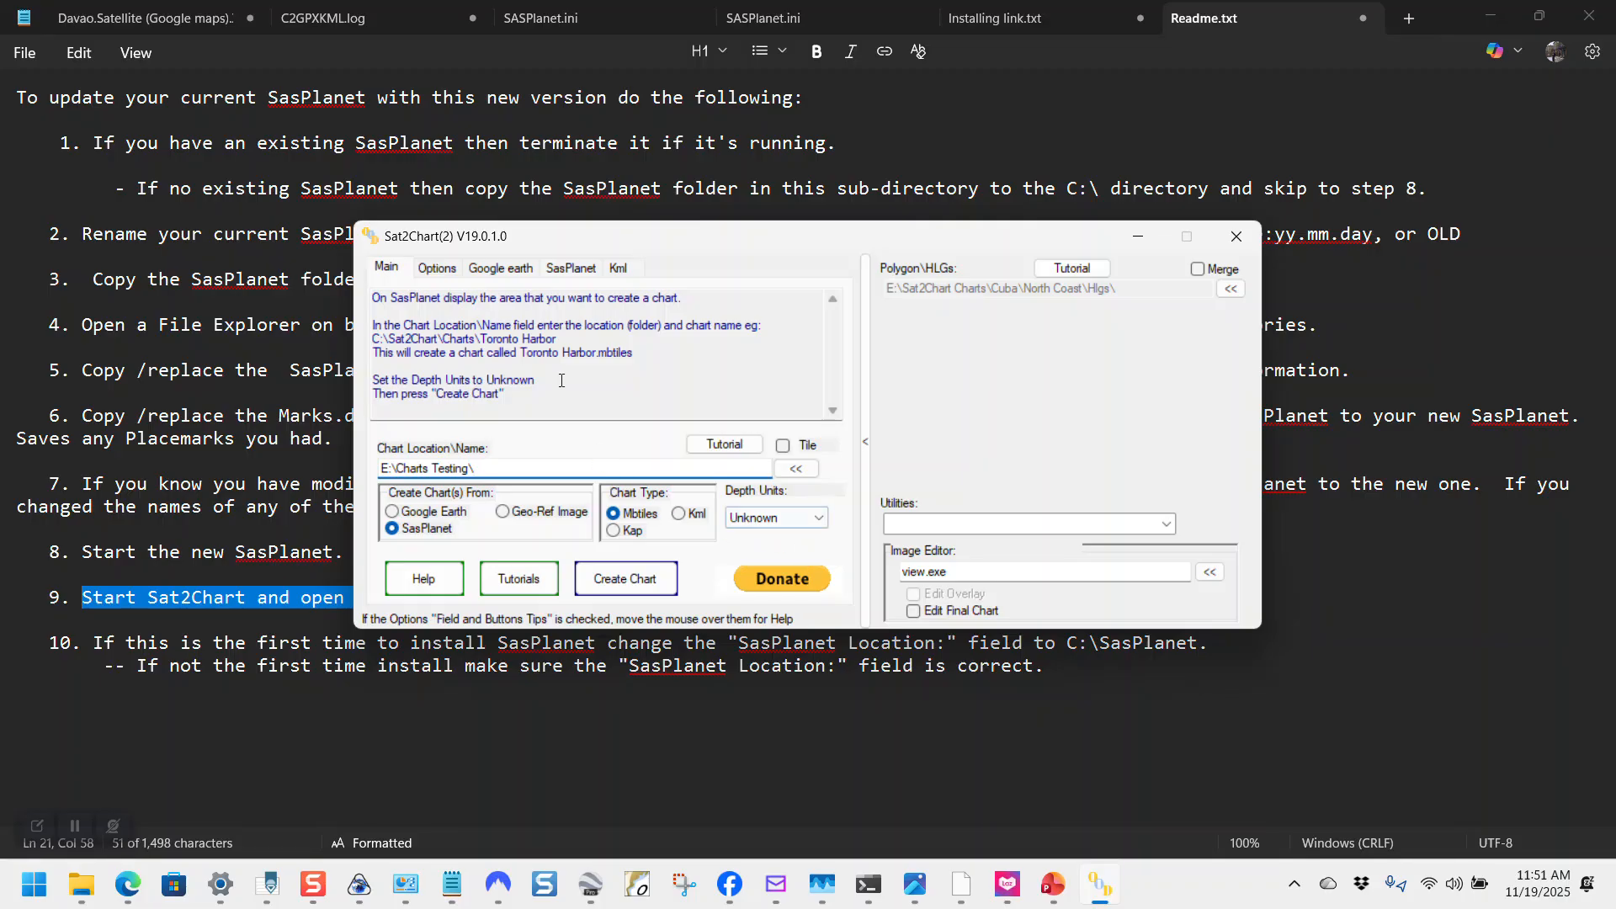
pyautogui.click(581, 268)
pyautogui.doubleClick(595, 320)
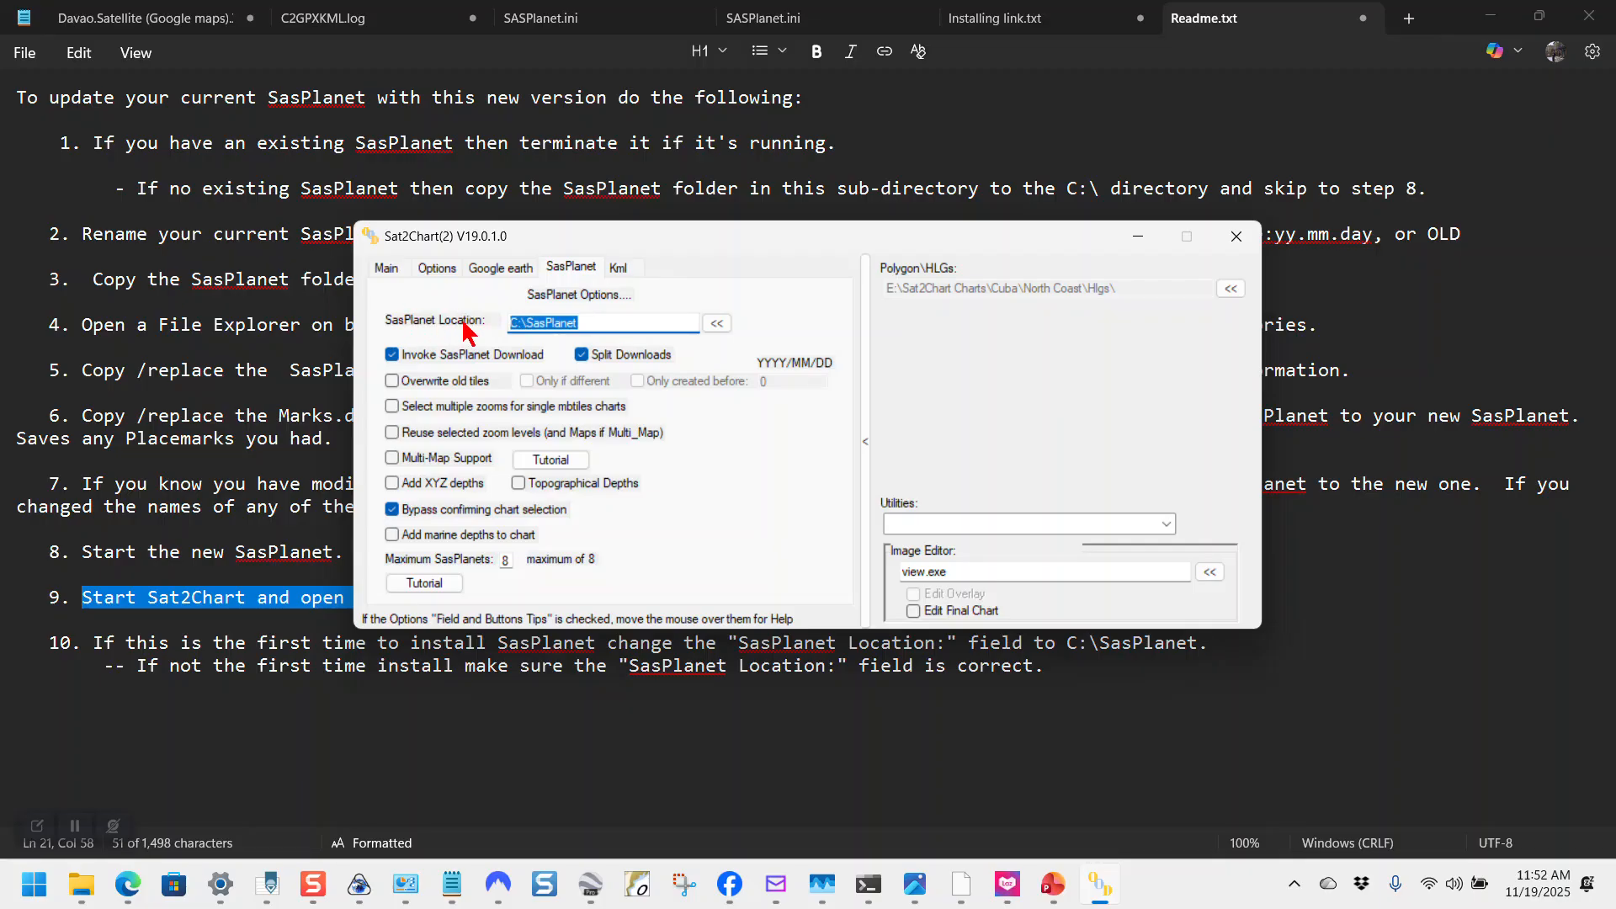
# Step: Highlight 'C:\ directory' in Readme step 1 and compare it with Sat2Chart's C:\SasPlanet location
pyautogui.click(880, 146)
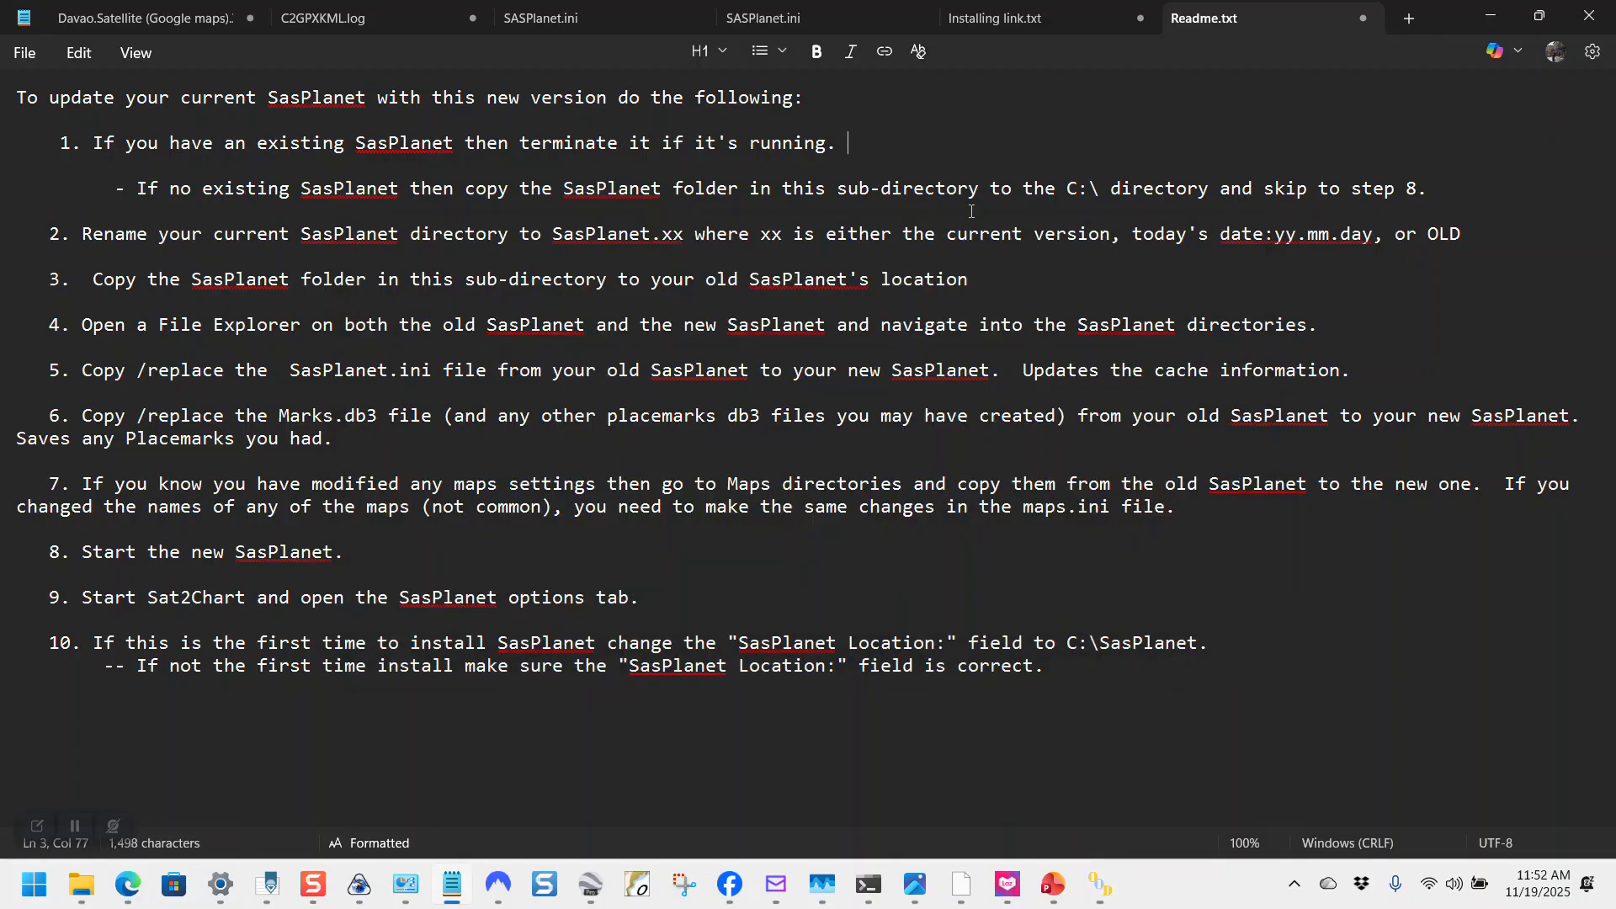
pyautogui.moveTo(1067, 190); pyautogui.dragTo(1101, 191)
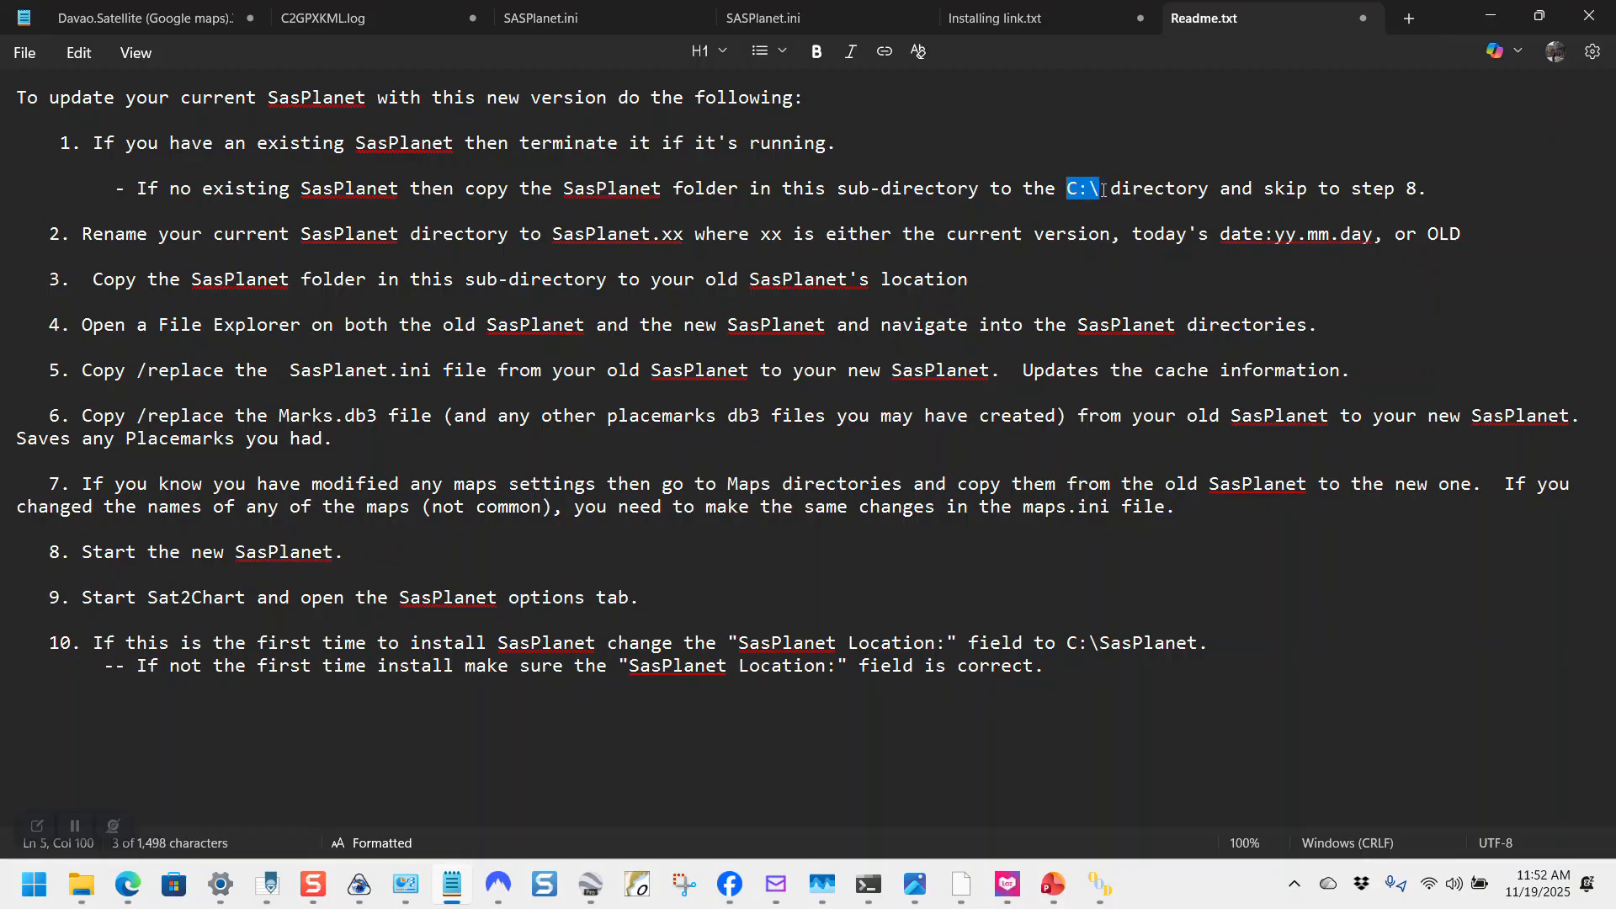
pyautogui.moveTo(1106, 188); pyautogui.dragTo(1210, 190)
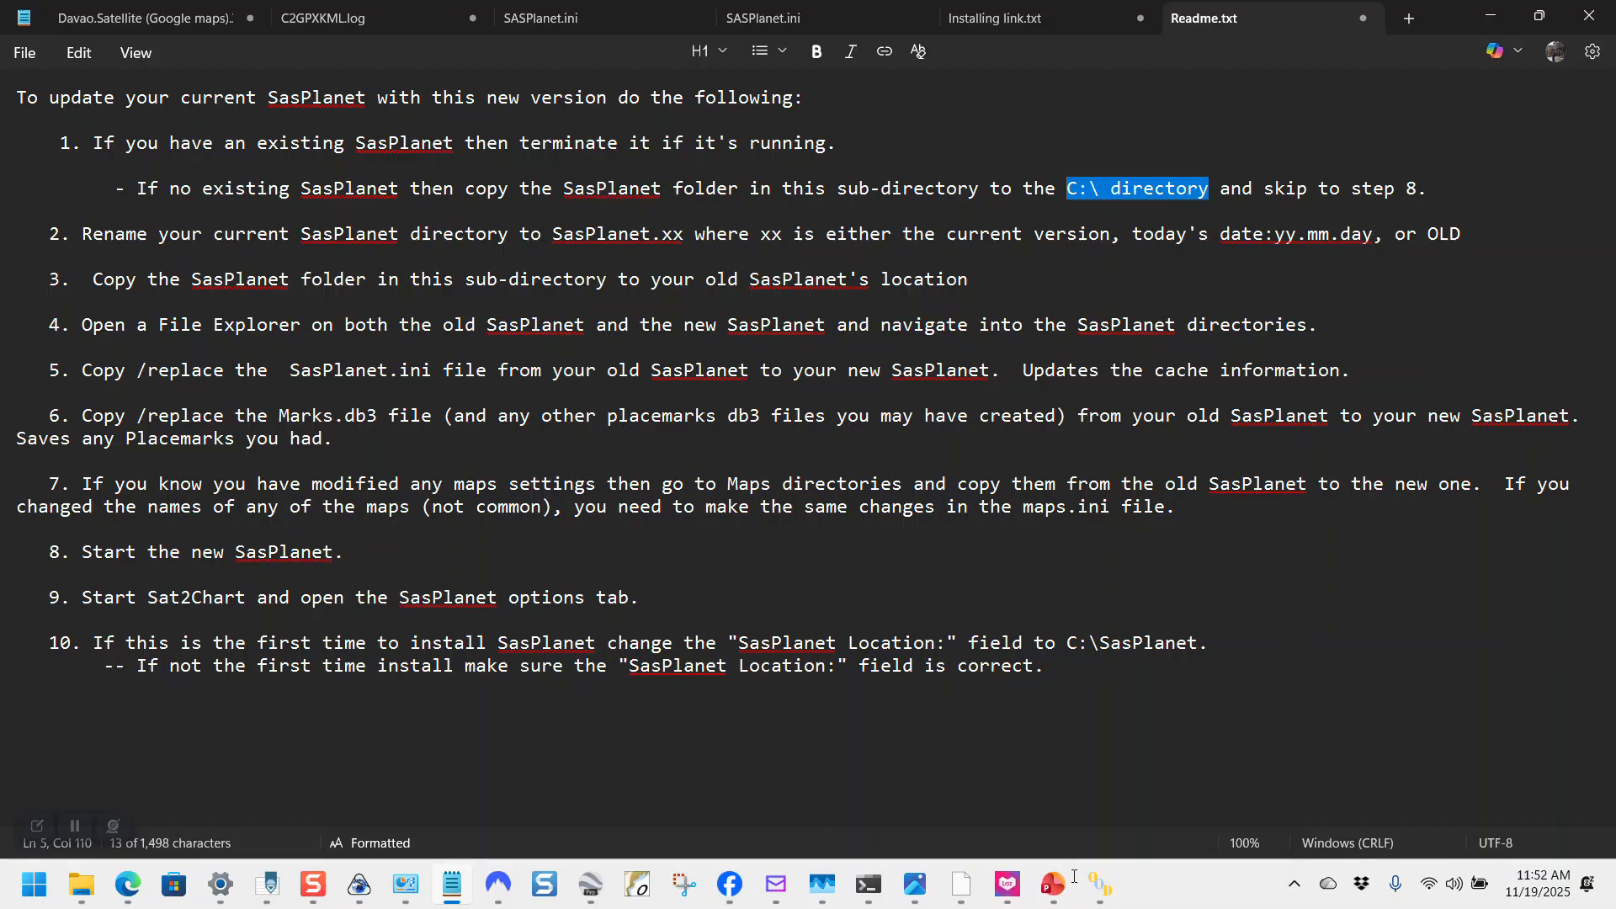
pyautogui.click(1100, 883)
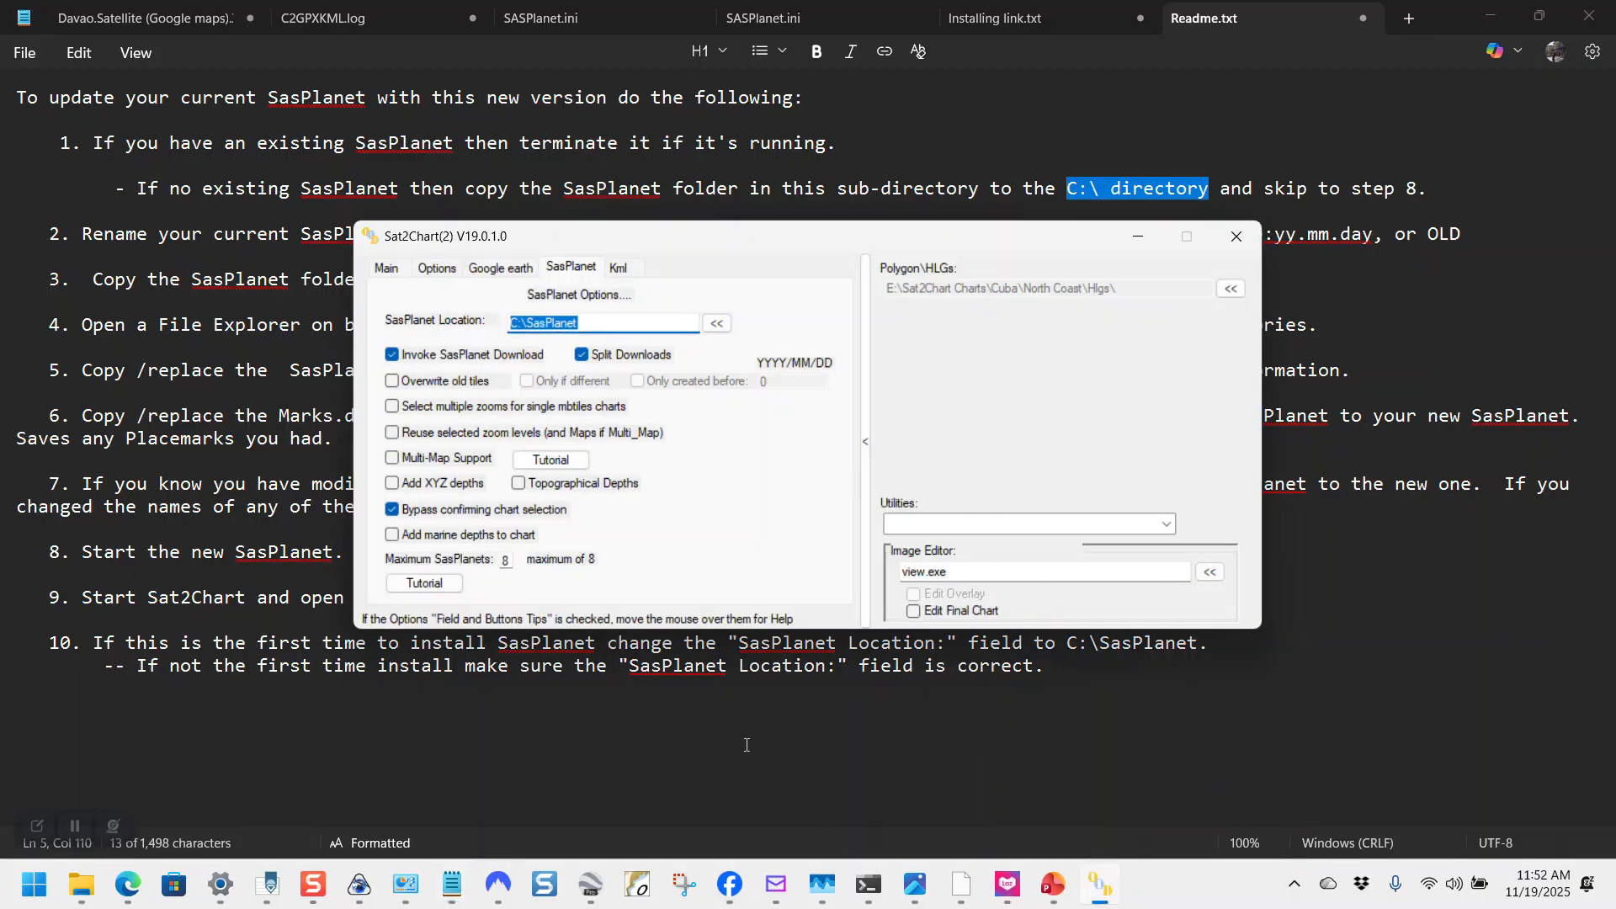
pyautogui.click(49, 97)
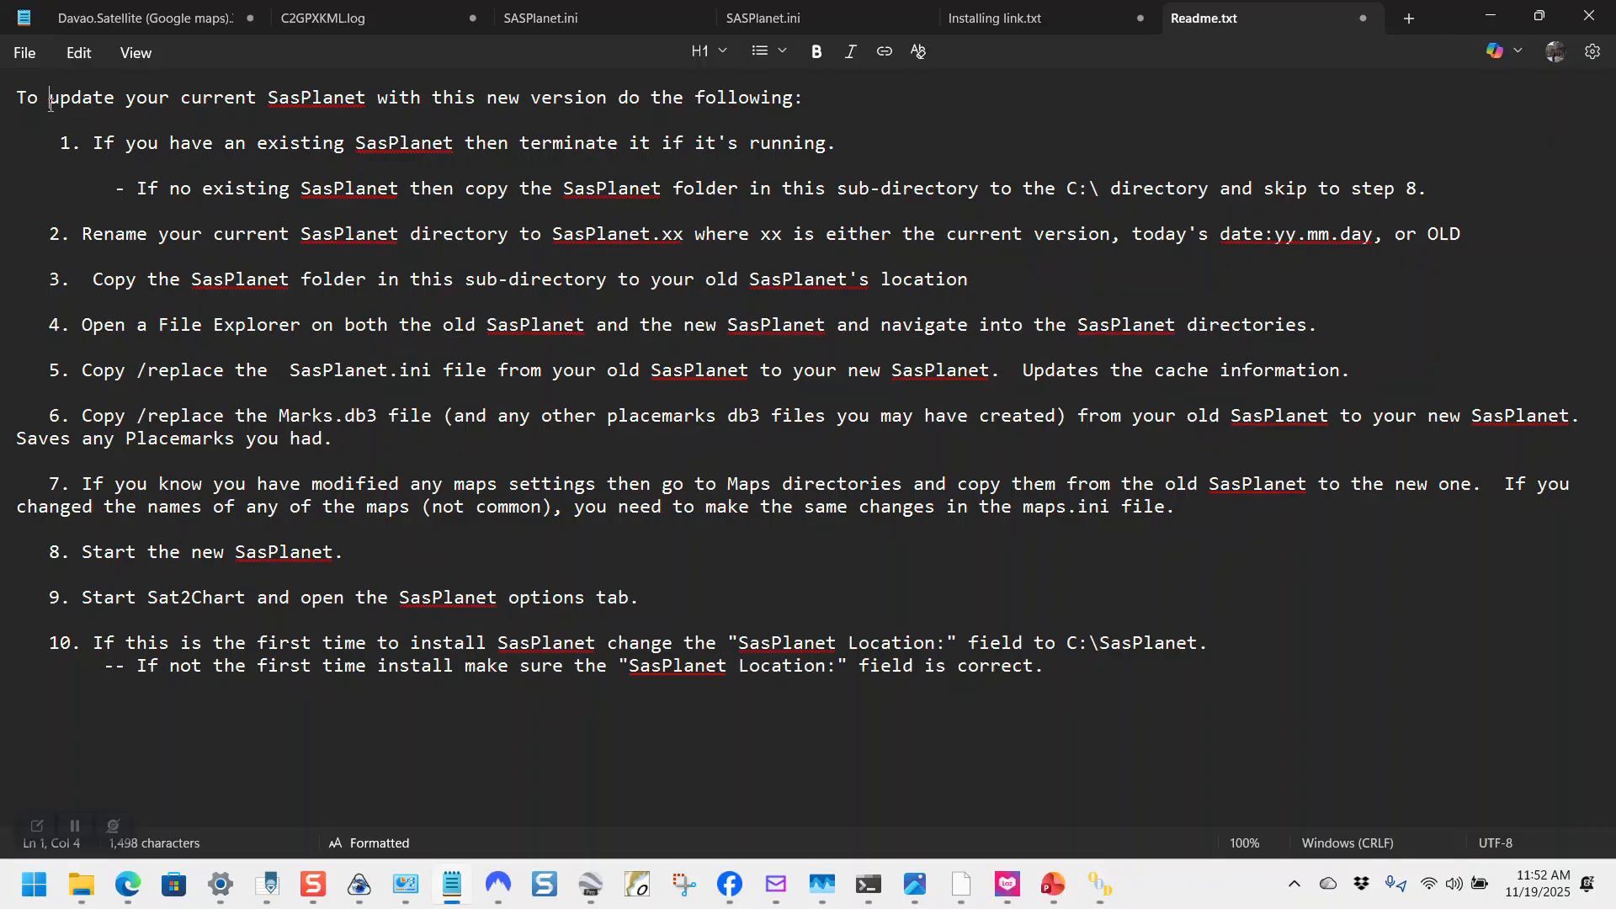